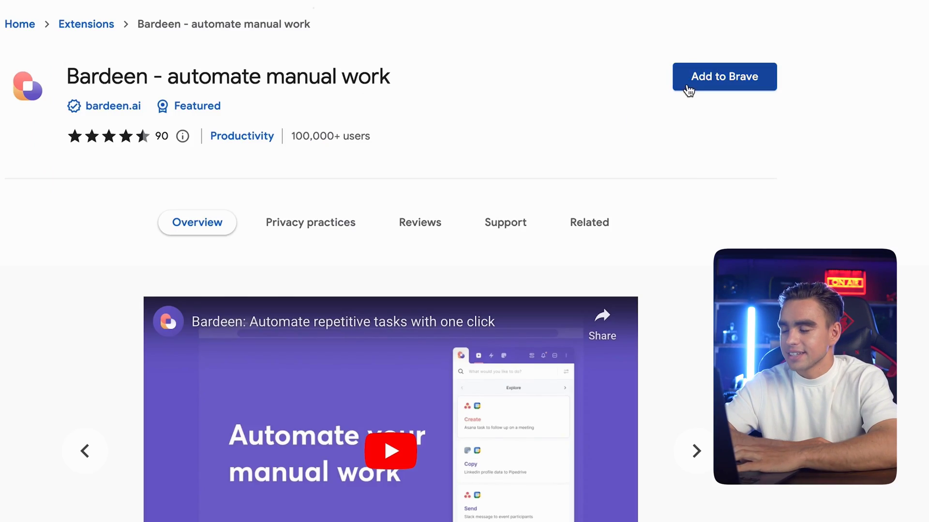
Install the Bardeen extension in Brave, pin it to the toolbar, and launch it
click(638, 125)
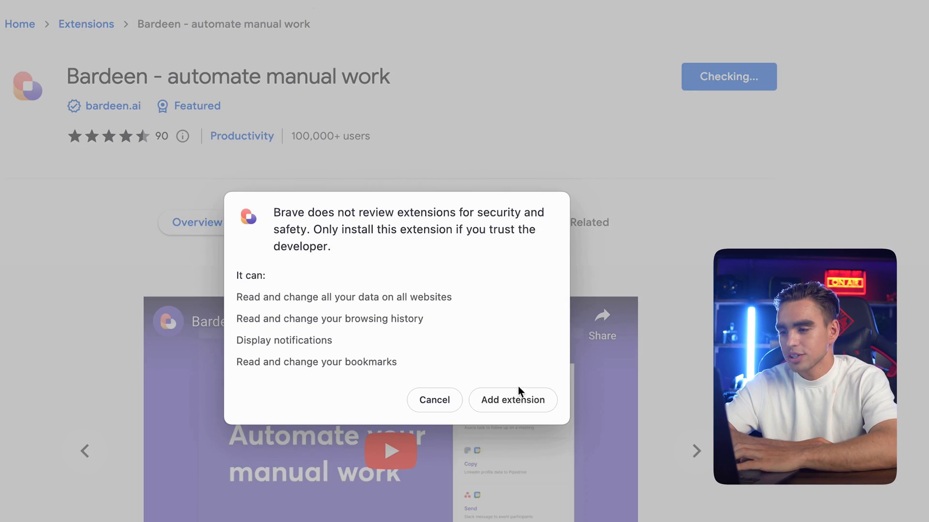
click(516, 395)
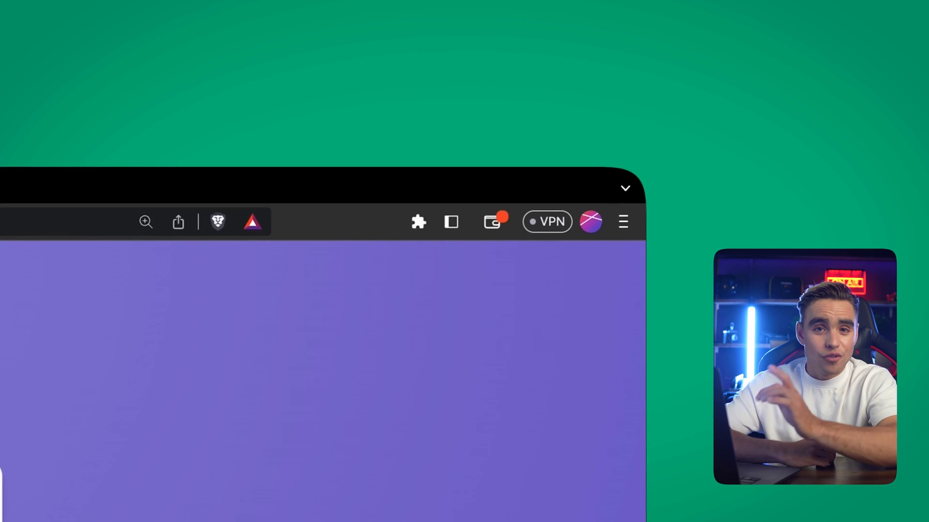
click(546, 127)
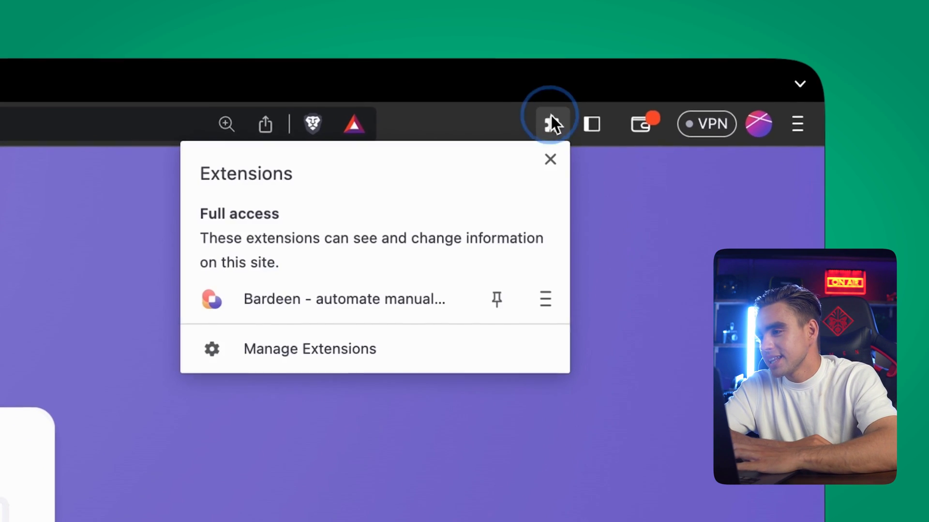
click(497, 299)
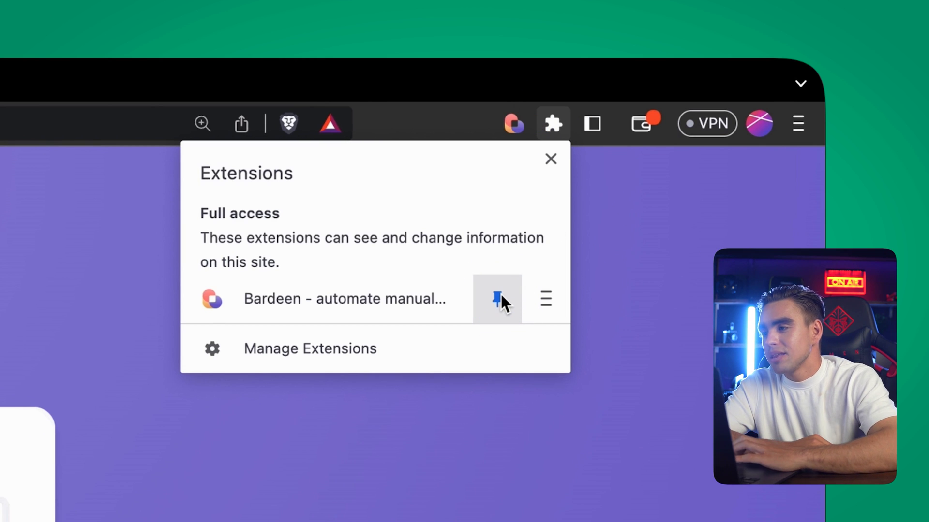
click(614, 195)
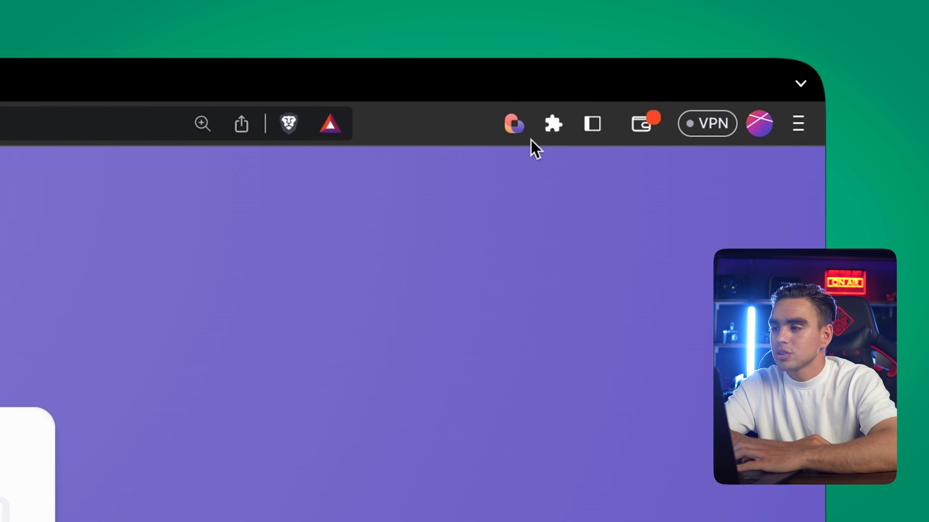
click(522, 133)
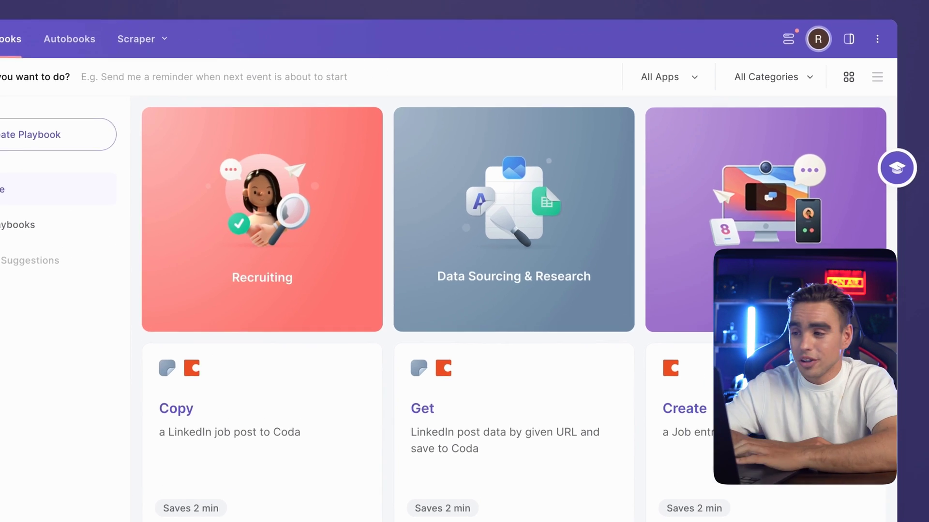
Filter the playbook list to show only Google Mail playbooks
click(573, 99)
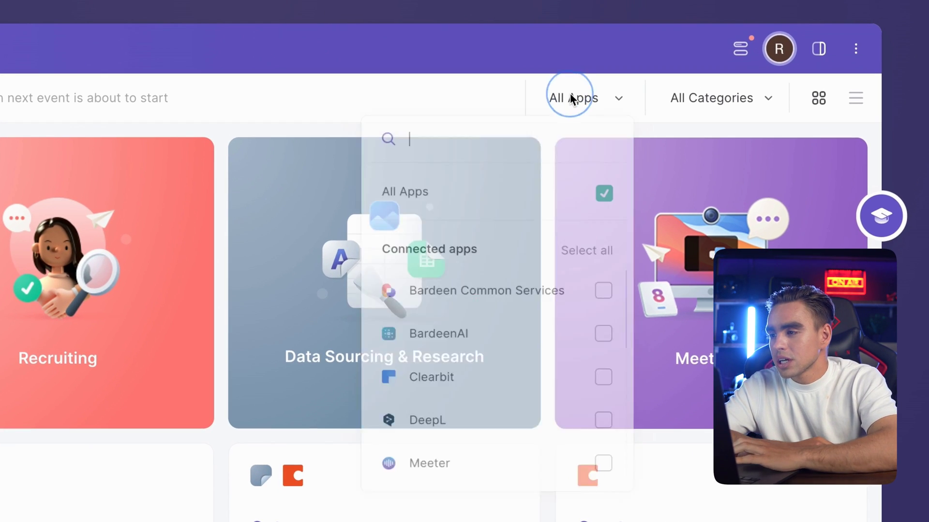
scroll(552, 361, down, 6)
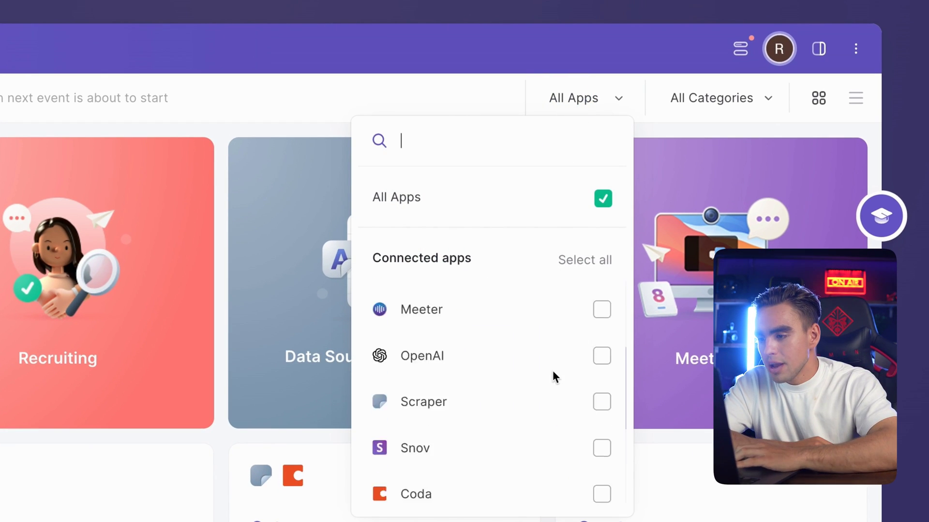
click(594, 349)
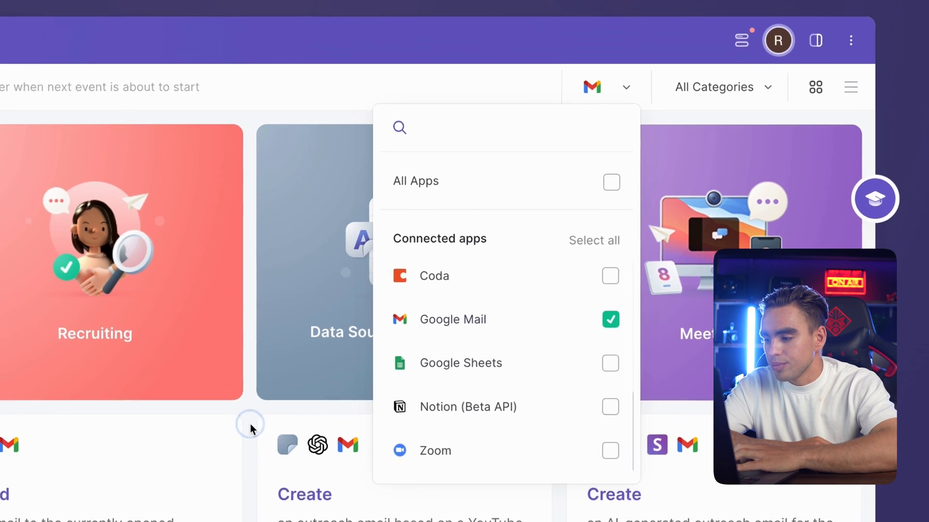
click(217, 472)
Add the 'Copy all email attachments to a Google Drive folder' playbook and view My Playbooks
scroll(388, 379, down, 5)
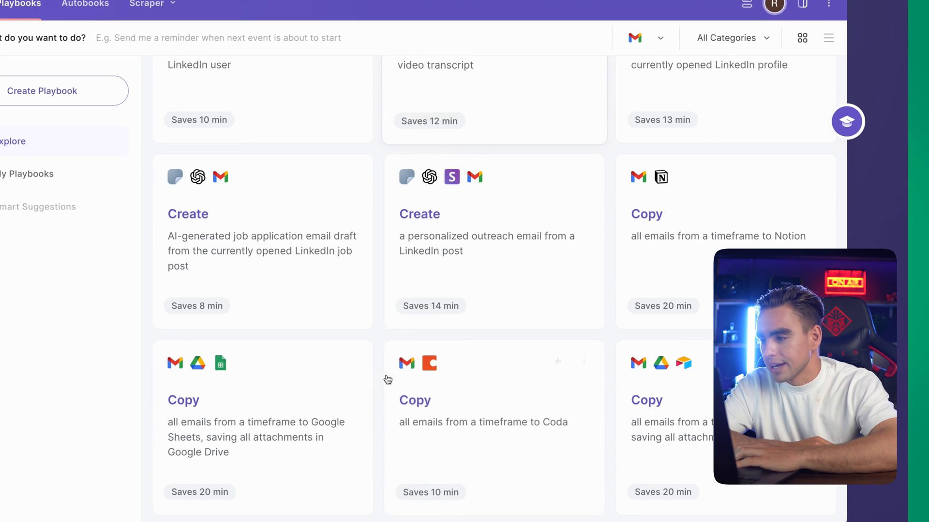
scroll(388, 380, down, 10)
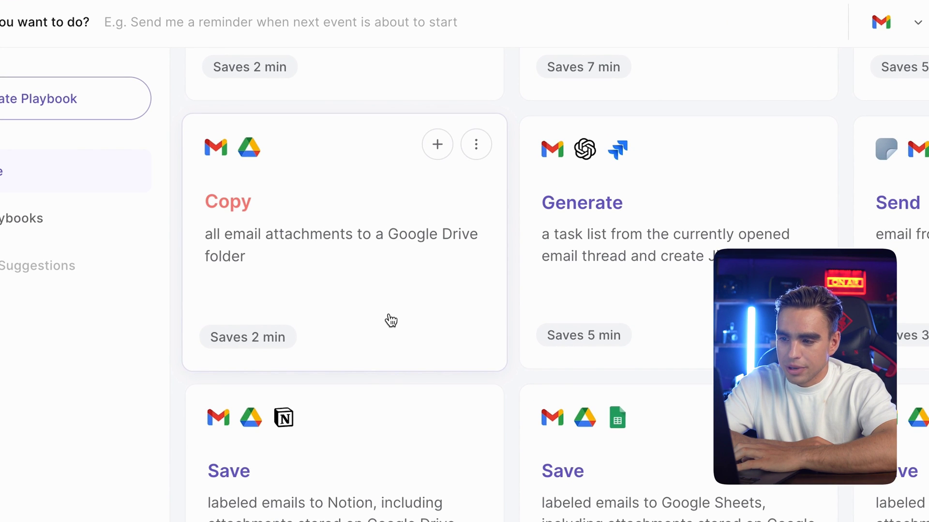
click(437, 146)
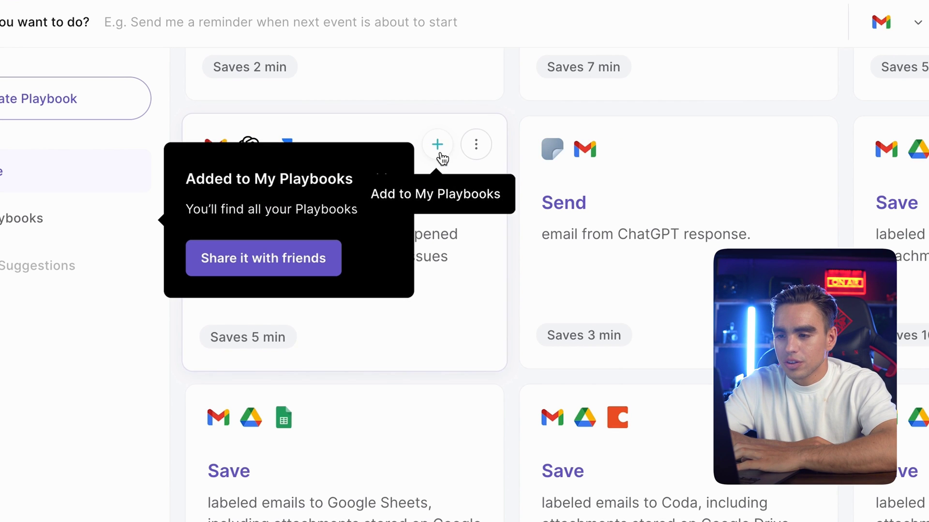
click(53, 218)
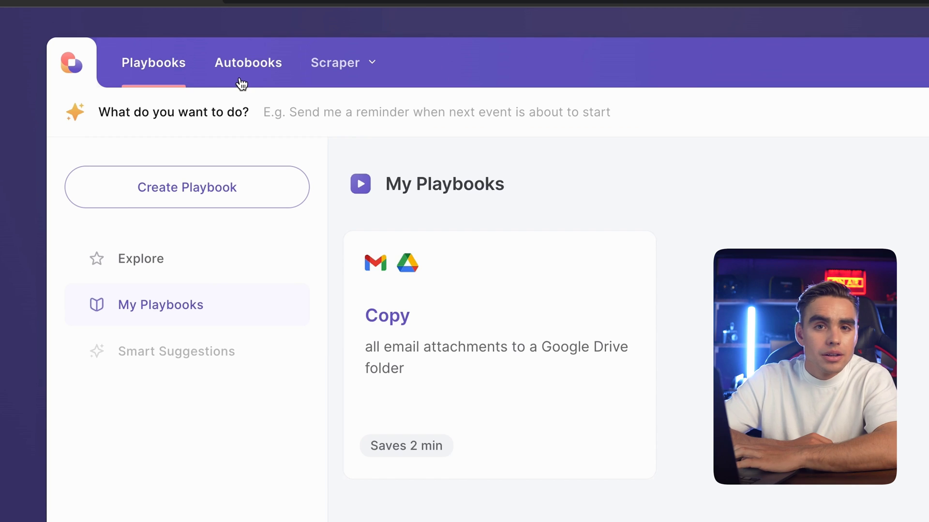
Add the 'Send a daily email' autobook from the Autobooks Explore templates
click(210, 82)
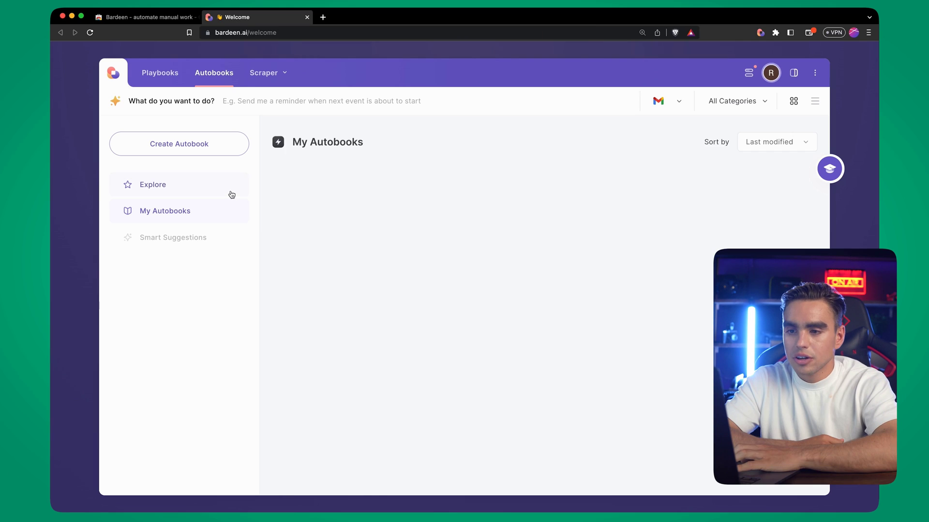
click(278, 273)
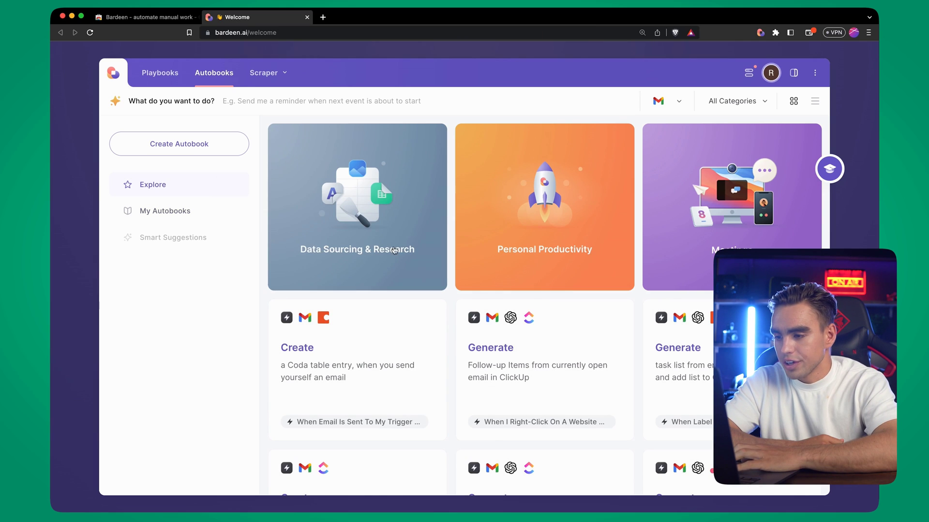
scroll(456, 289, down, 5)
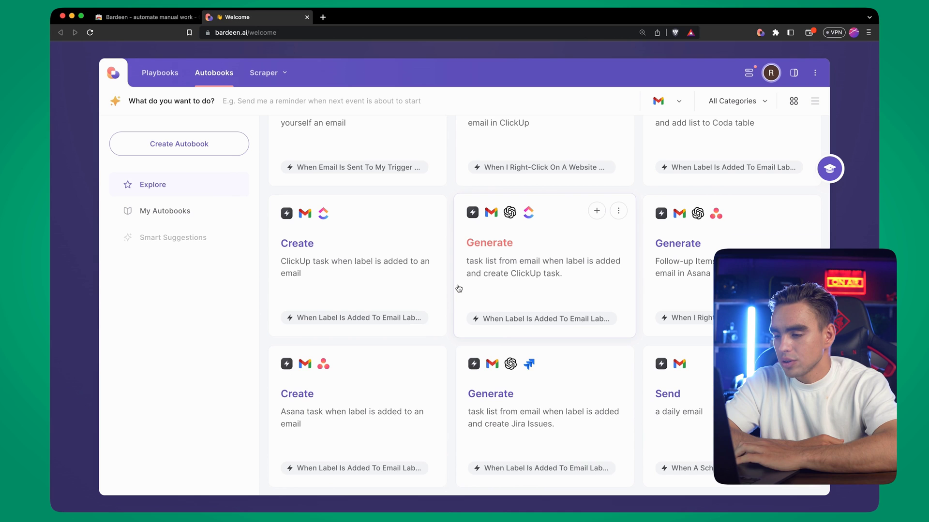
scroll(458, 288, down, 1)
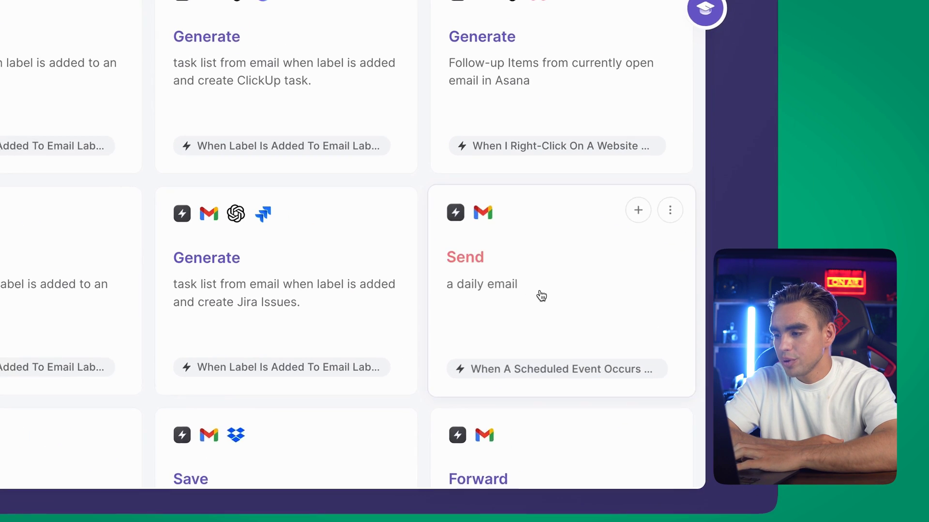
click(563, 299)
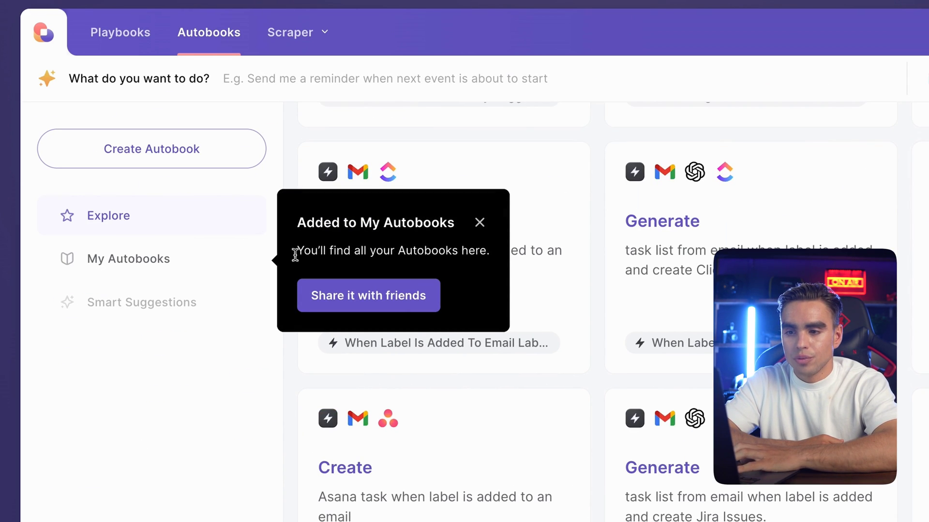
Open the daily email autobook's setup from My Autobooks, then close it unfinished
click(240, 261)
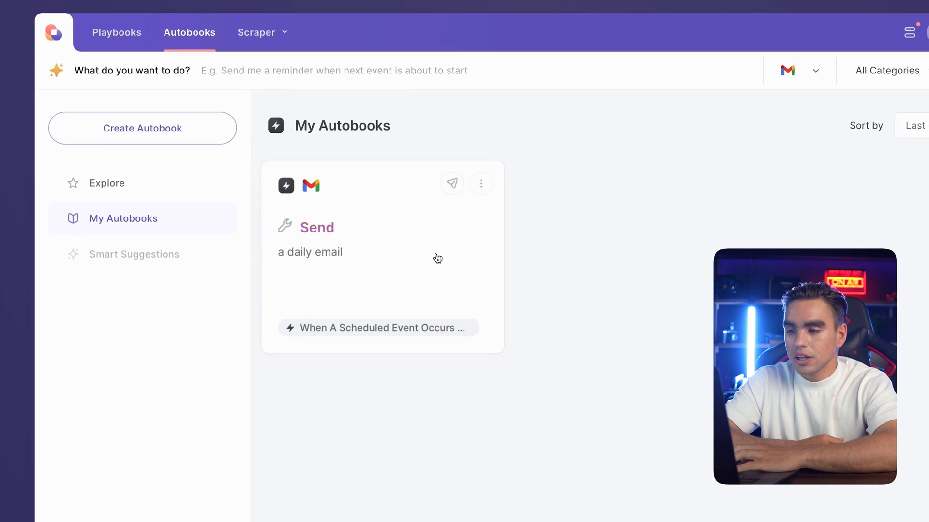
click(507, 304)
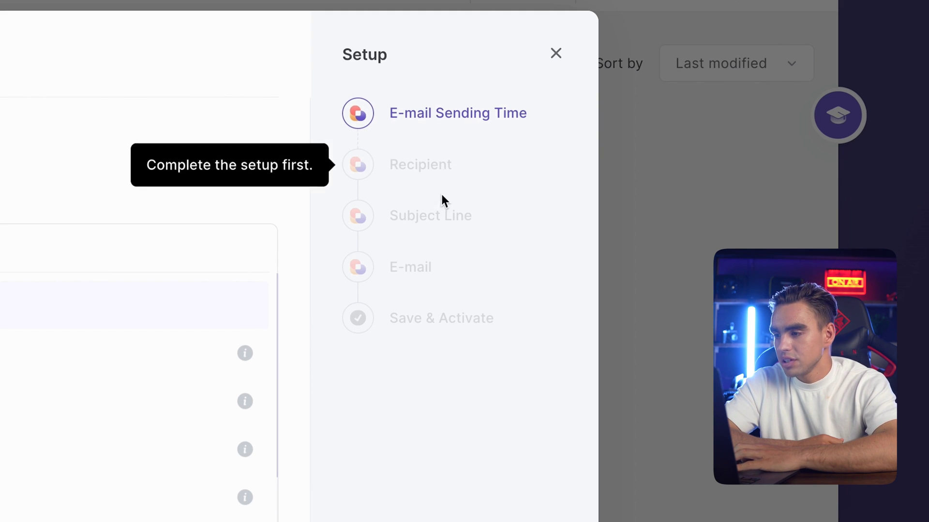
click(633, 298)
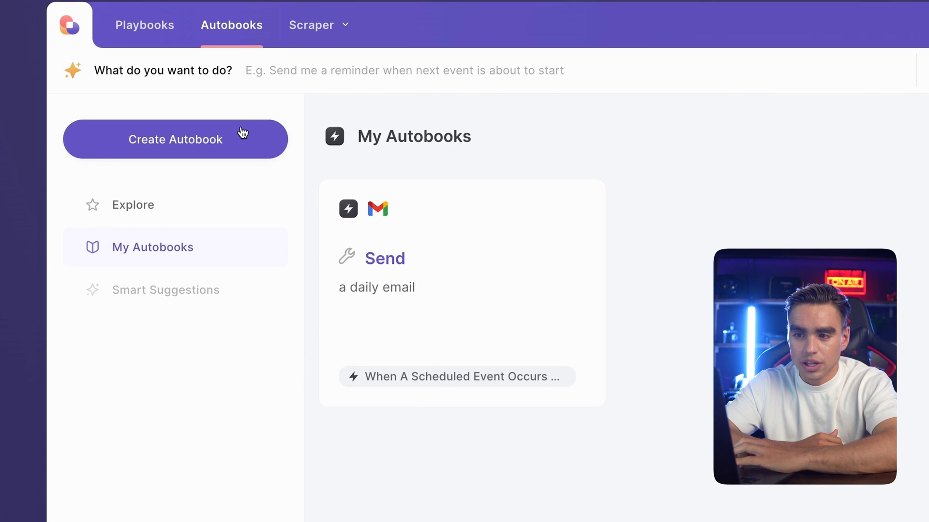
Start a new autobook and browse the app list without adding any app
click(242, 134)
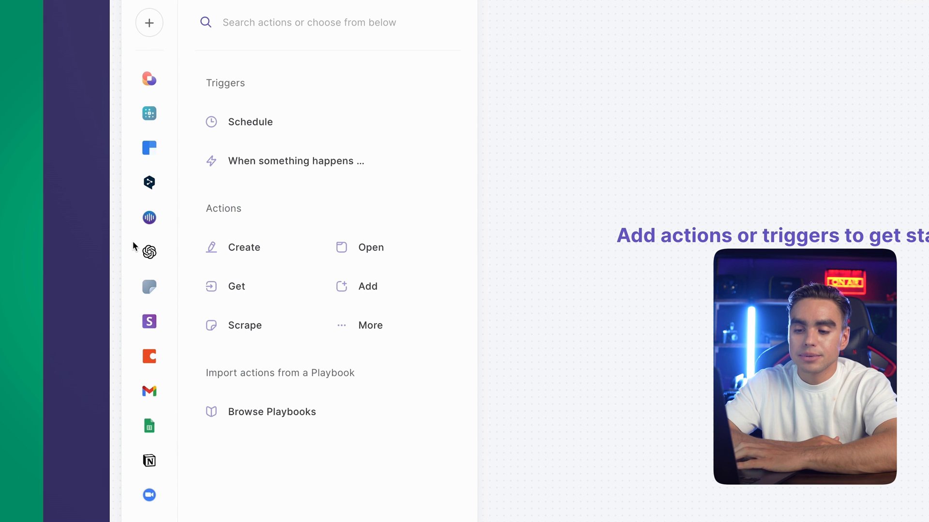
click(150, 33)
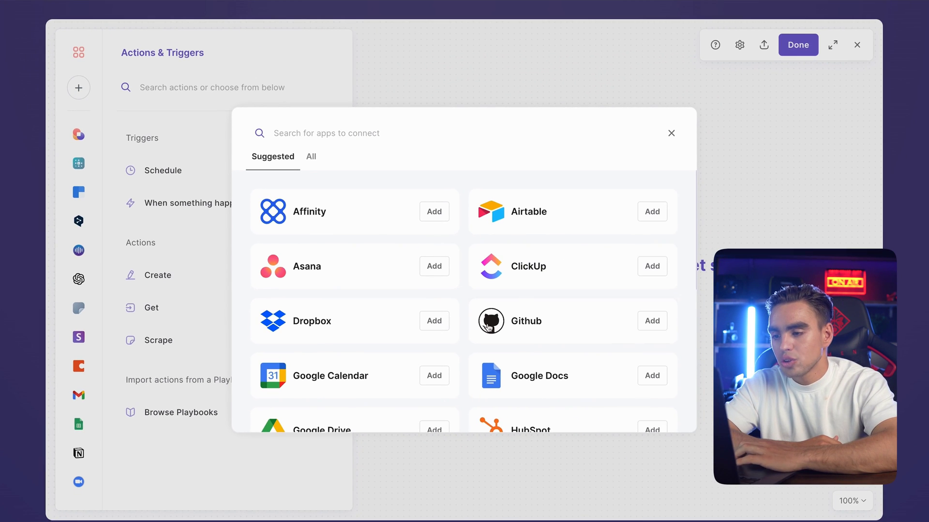
scroll(488, 328, down, 6)
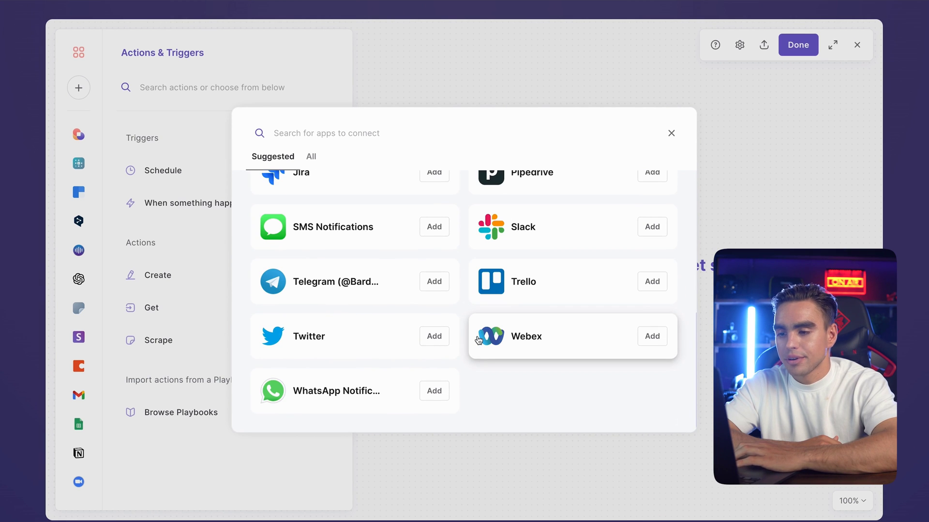
key(Escape)
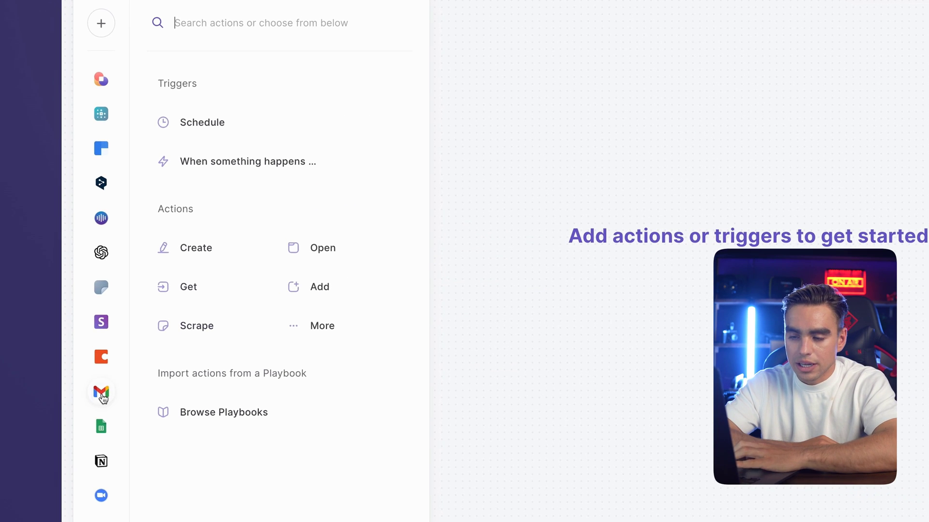
Browse the Gmail actions, then the Bardeen Common Services actions
click(87, 393)
scroll(243, 375, down, 3)
scroll(275, 375, down, 1)
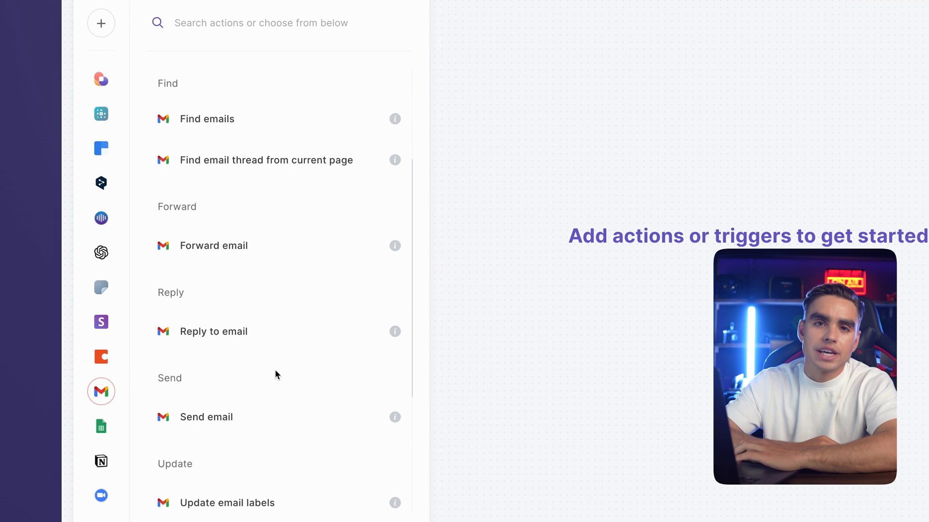
scroll(275, 374, down, 3)
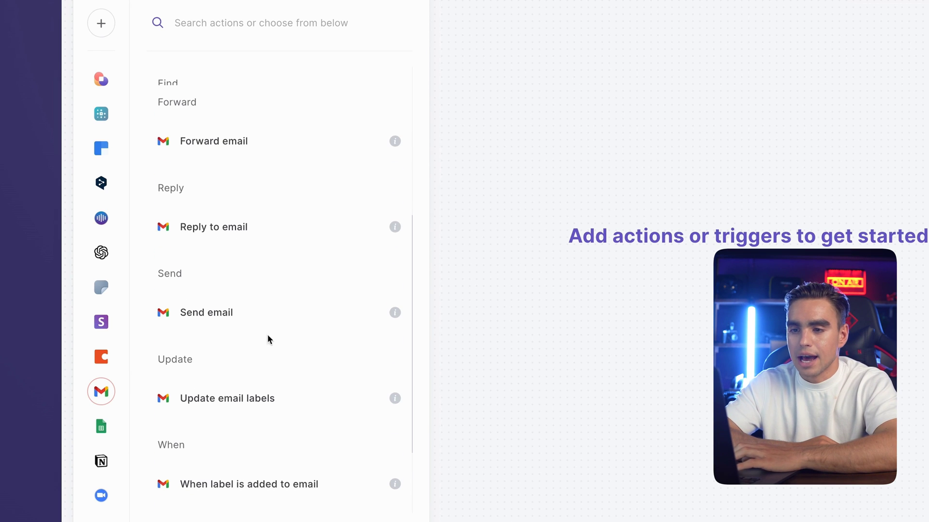
click(102, 86)
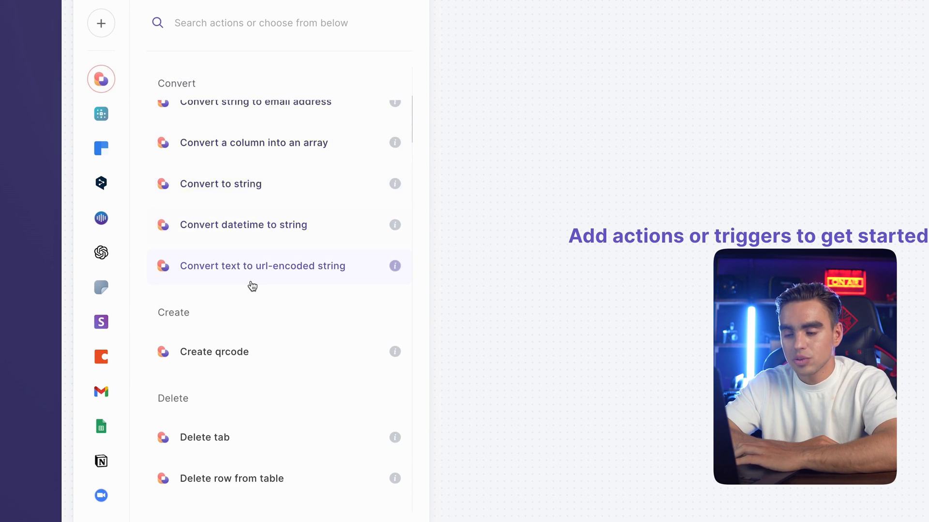
scroll(250, 284, down, 3)
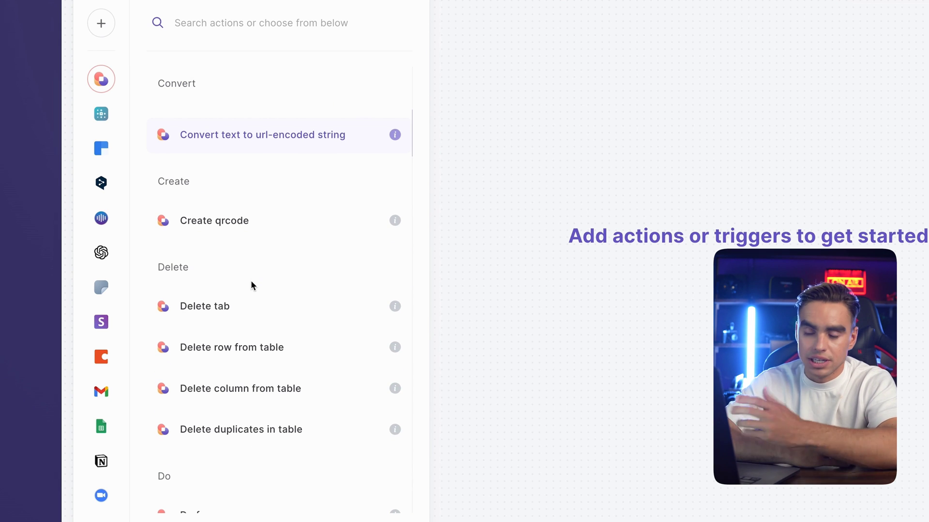
scroll(250, 285, down, 3)
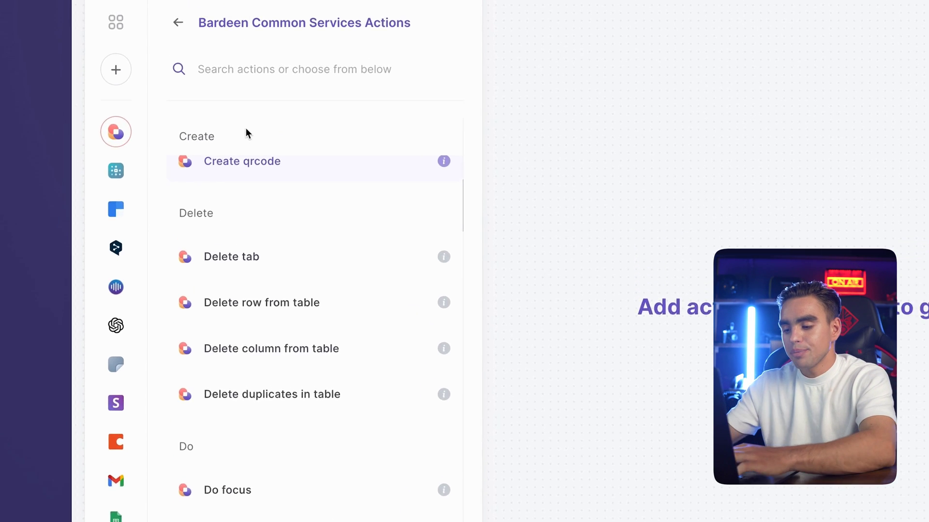
Add an Open browser notification action with message 'Hello World' and title 'Hey there!'
text(browser)
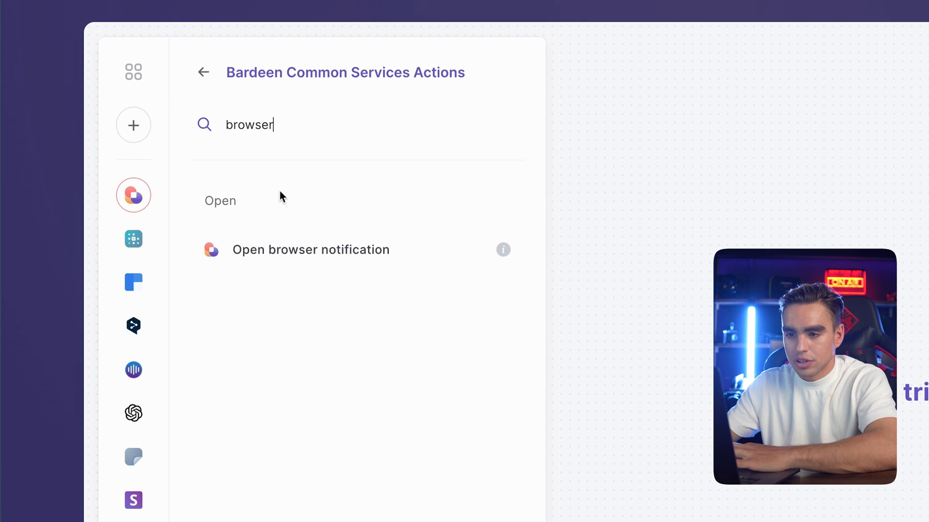
click(333, 240)
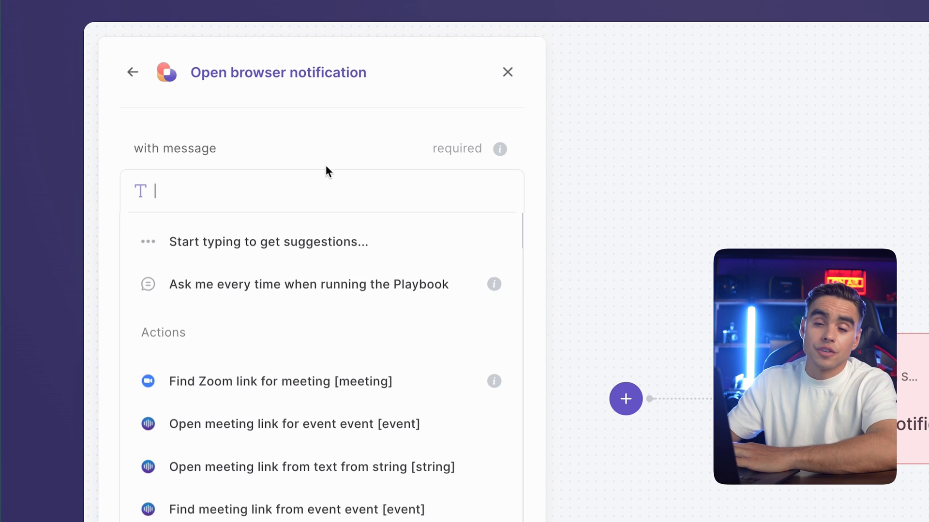
text(H)
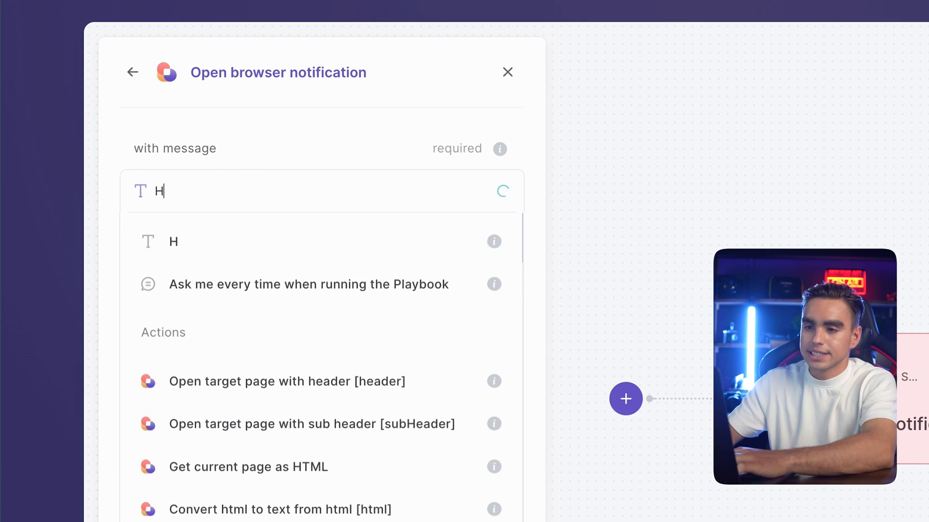
text(ello Wor)
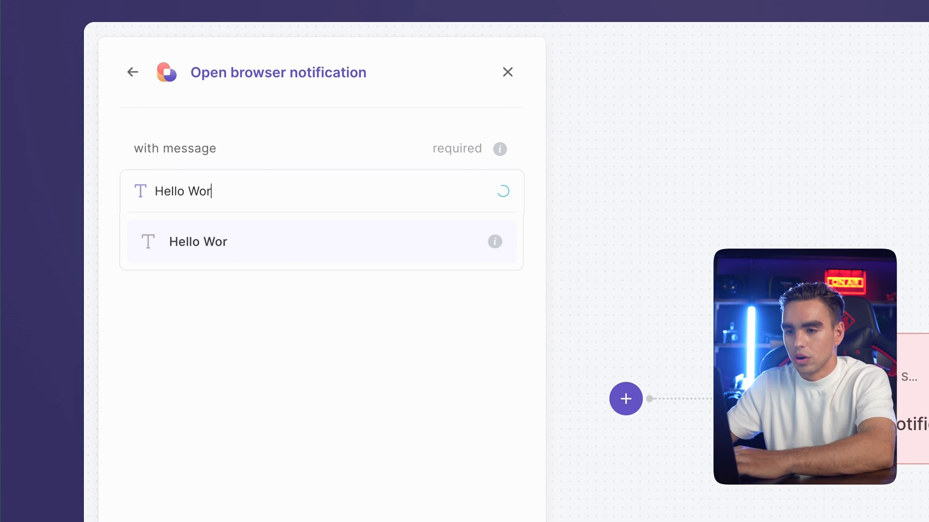
text(ld)
key(Return)
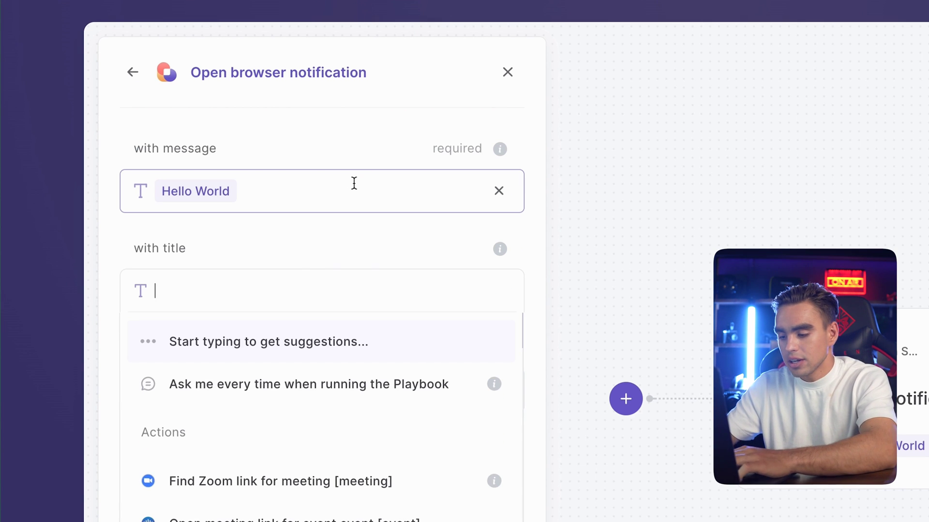
text(Hey thre)
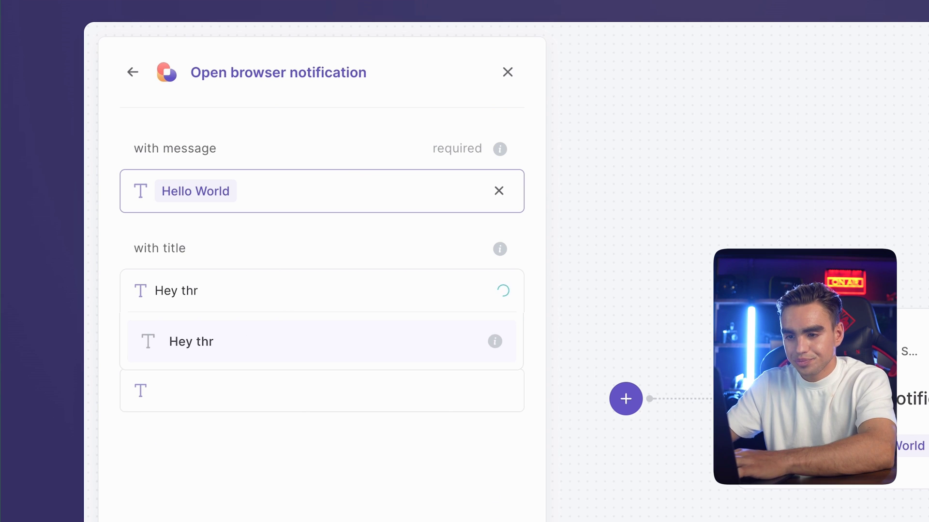
text(e!)
key(Return)
click(307, 388)
text(https://bardeen.ai)
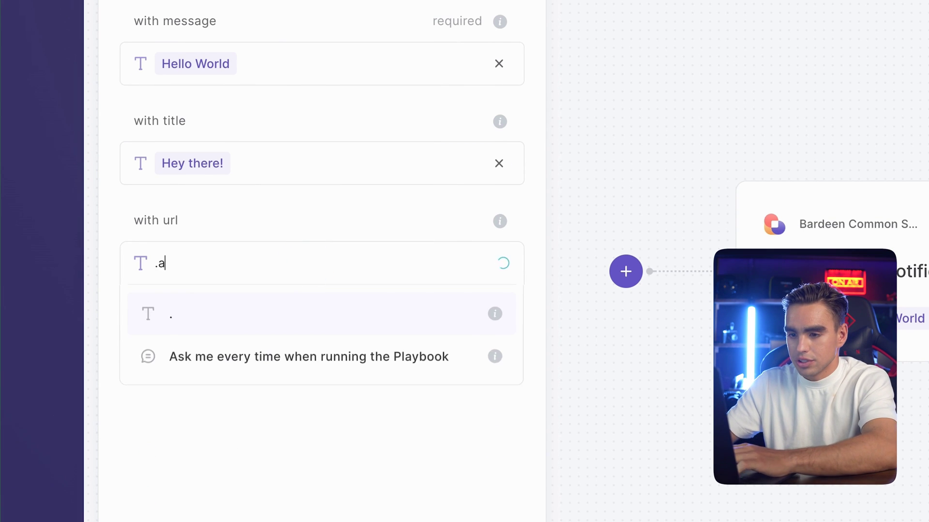
key(Return)
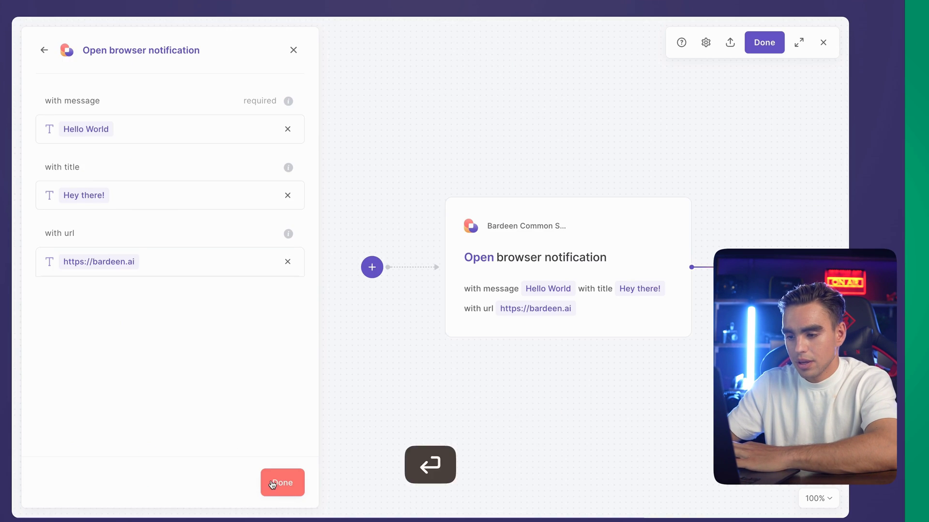
click(272, 482)
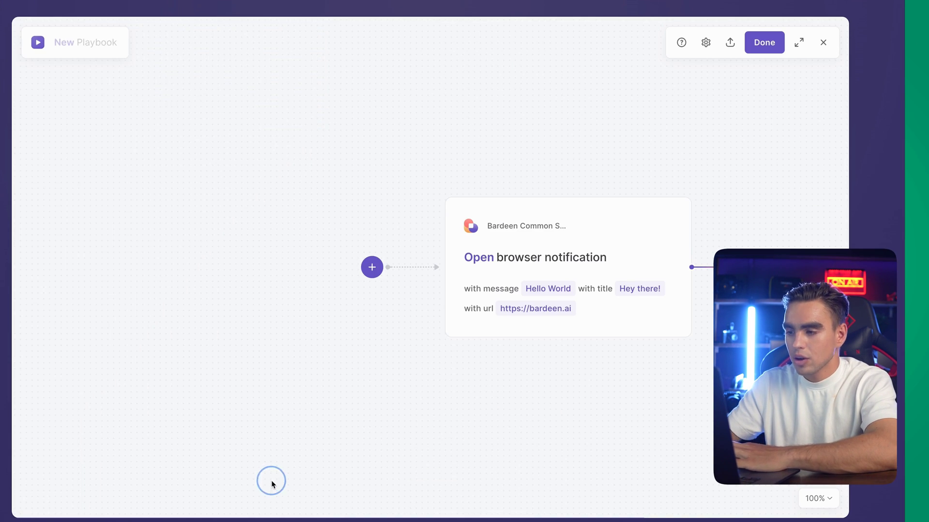
click(764, 45)
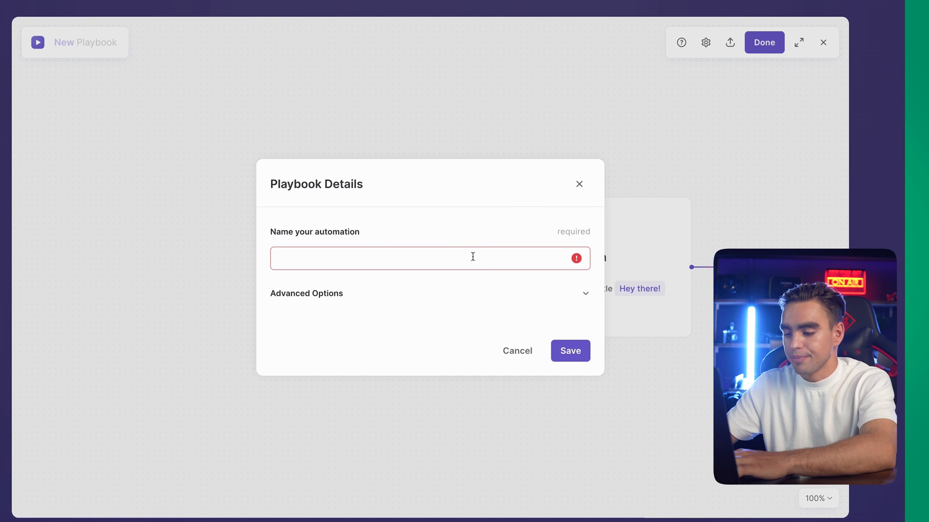
text(Notification!)
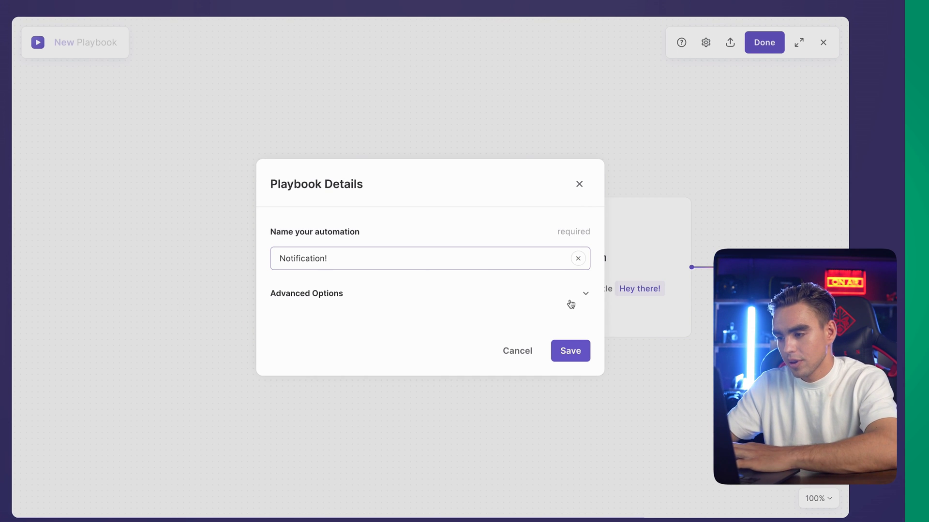
Save the Notification! playbook, run it, and follow its notification to bardeen.ai
click(580, 355)
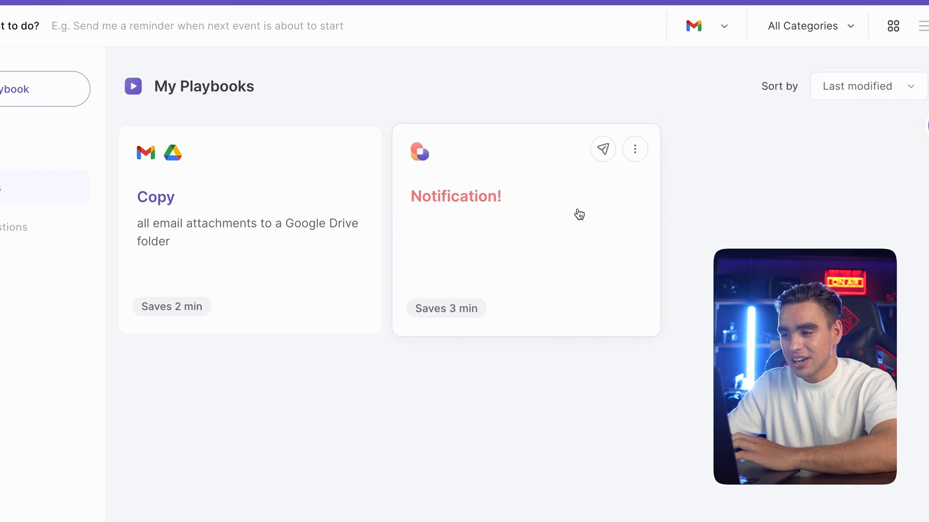
click(581, 226)
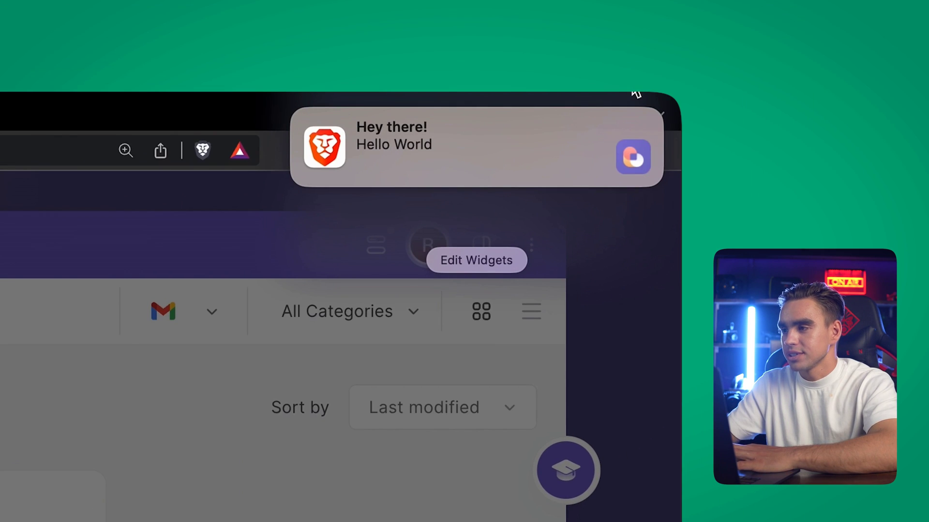
mouse_move(403, 121)
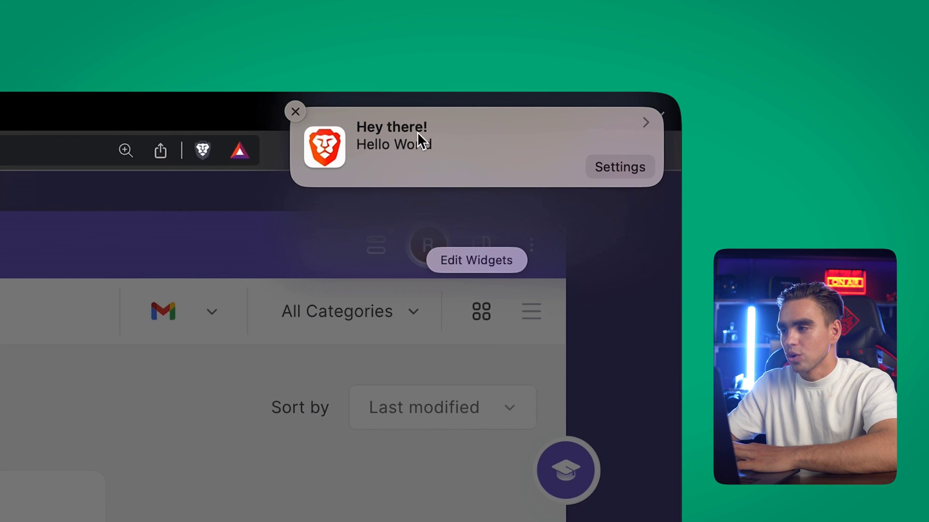
click(520, 153)
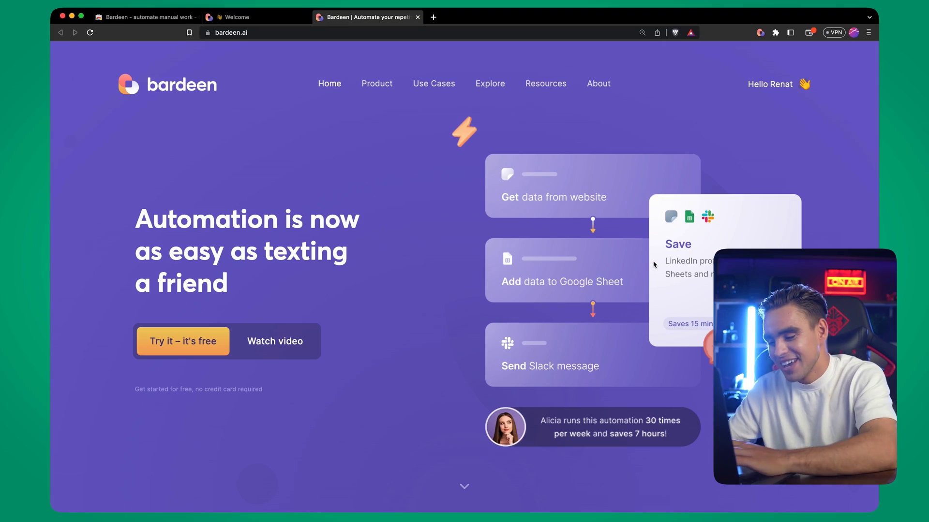
Open the Bardeen panel with ⌥B and ask it to show a browser notification
key(alt)
key(alt+b)
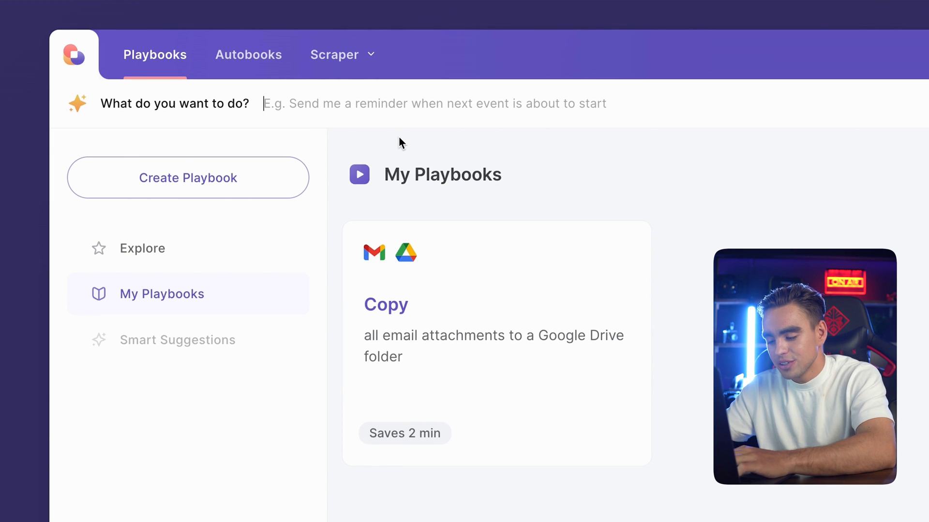
text(show browser notification)
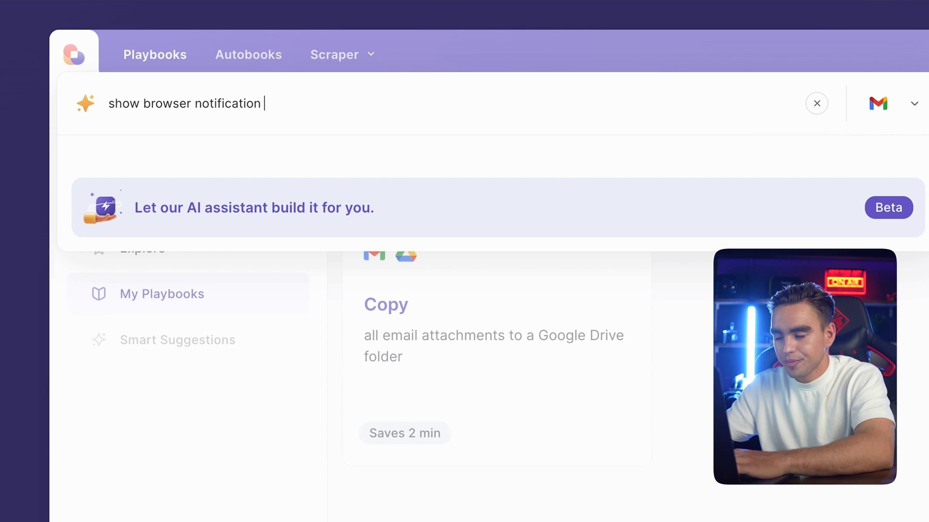
text( ")
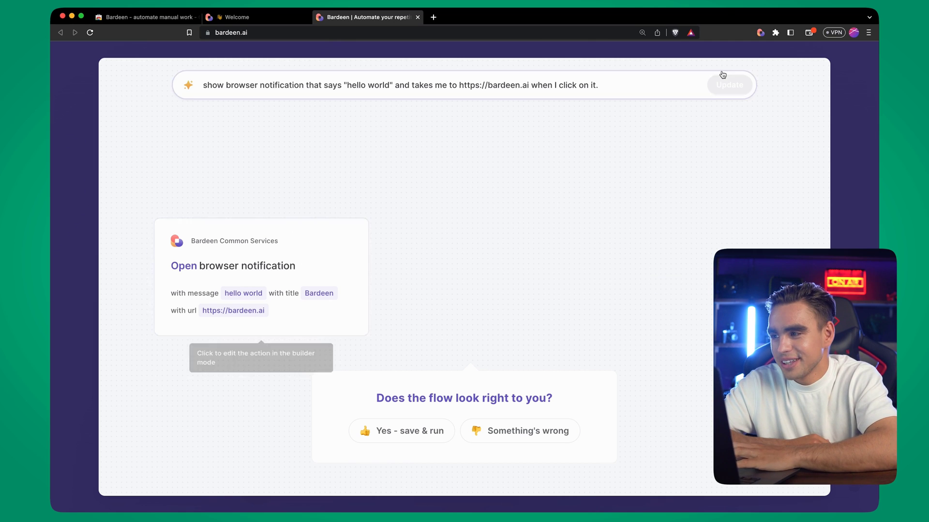
Save and run the AI-built Show playbook, then follow its hello world notification
click(364, 435)
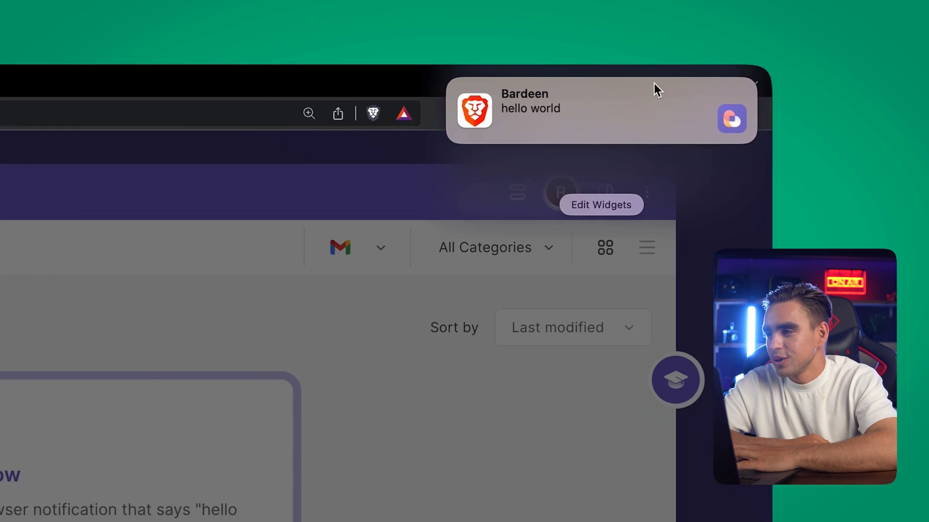
mouse_move(809, 29)
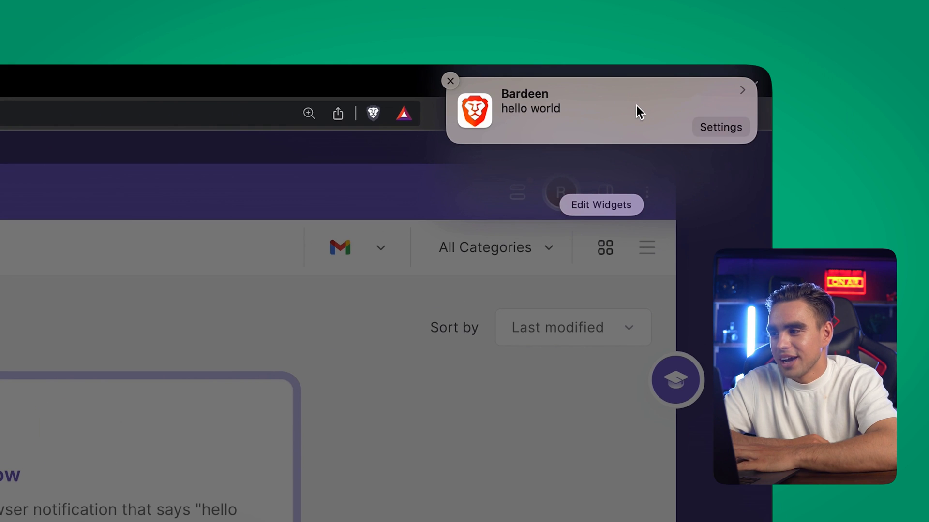
click(636, 106)
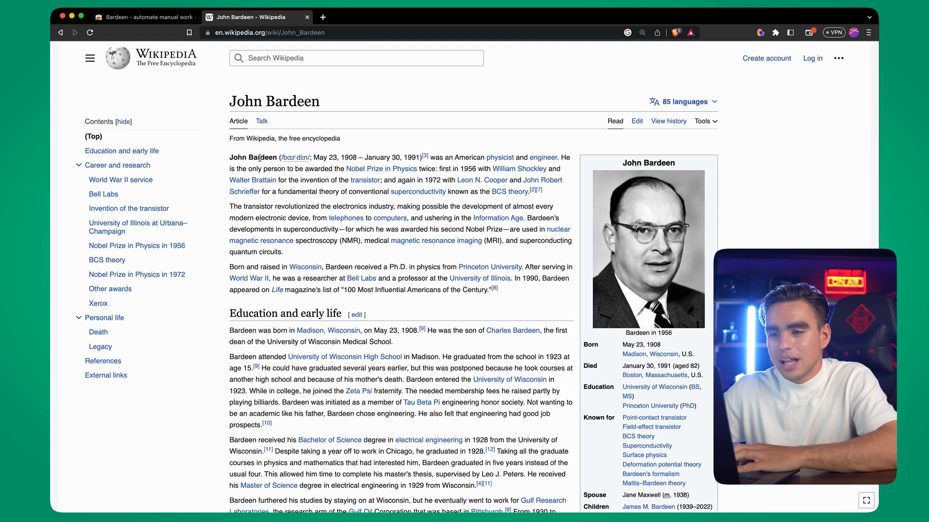
Save the Wikipedia article's opening paragraph to Notion
drag(229, 159, 520, 189)
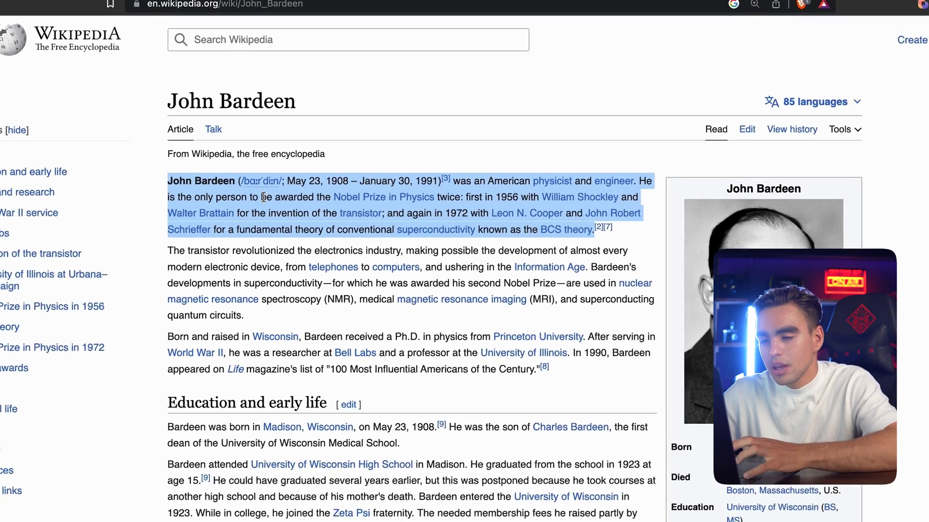
right_click(297, 168)
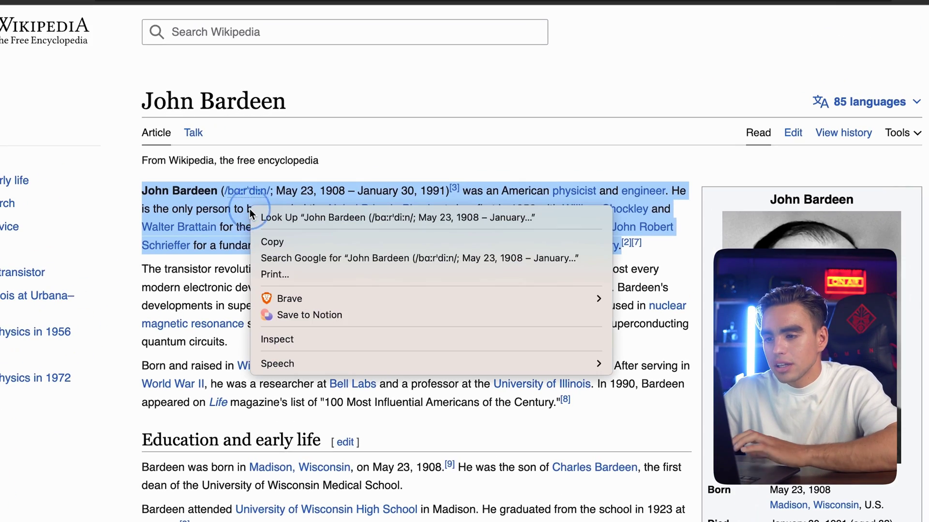
click(357, 315)
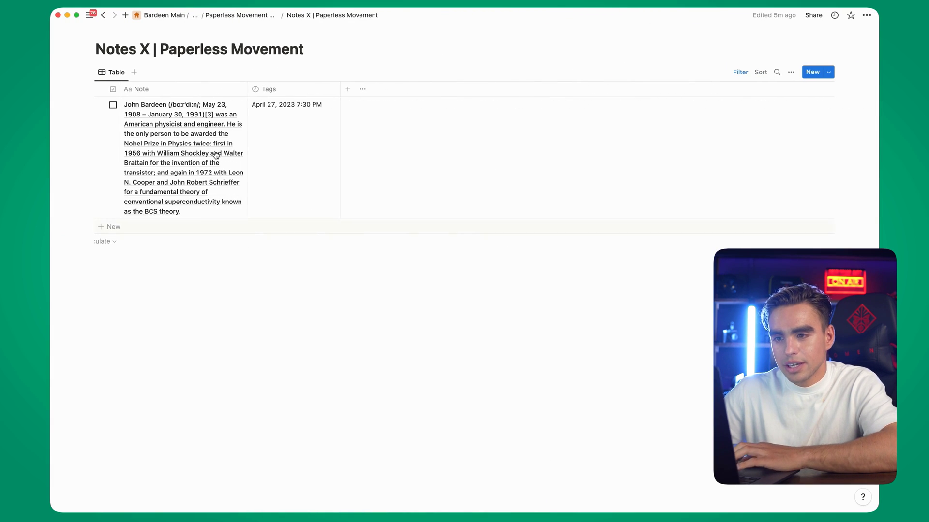
Widen the Note column and tick the saved paragraph note's checkbox
drag(246, 88, 336, 88)
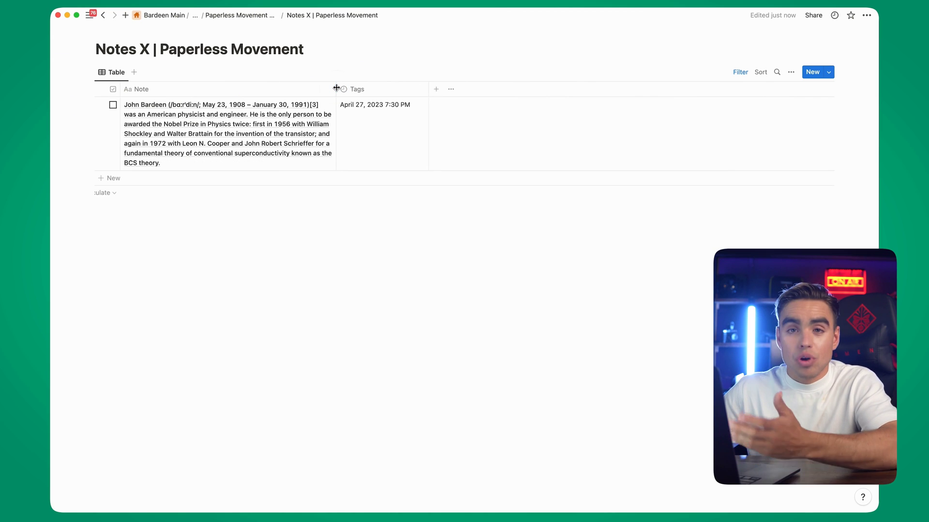
click(113, 105)
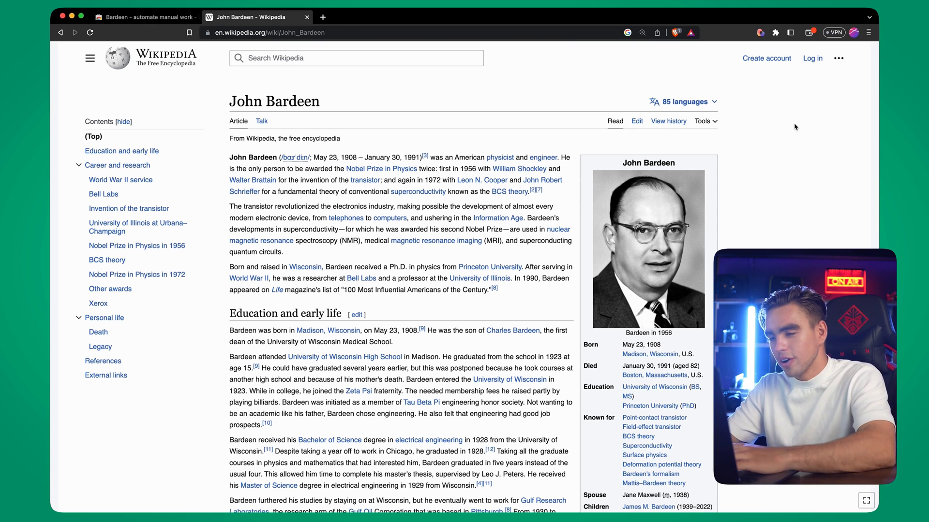
Run the Capture Idea to Knowledge Base playbook with 'Buy milk!' and open the resulting Notion page
key(alt+b)
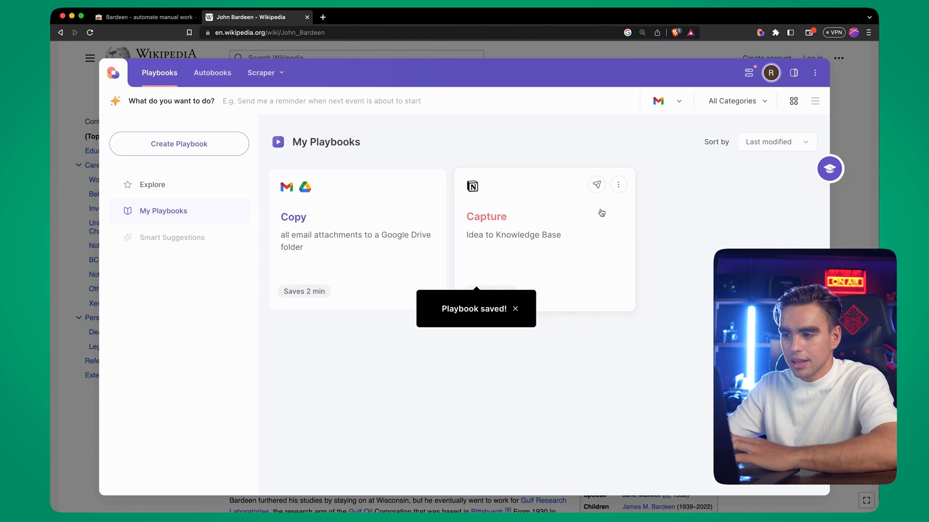
click(601, 213)
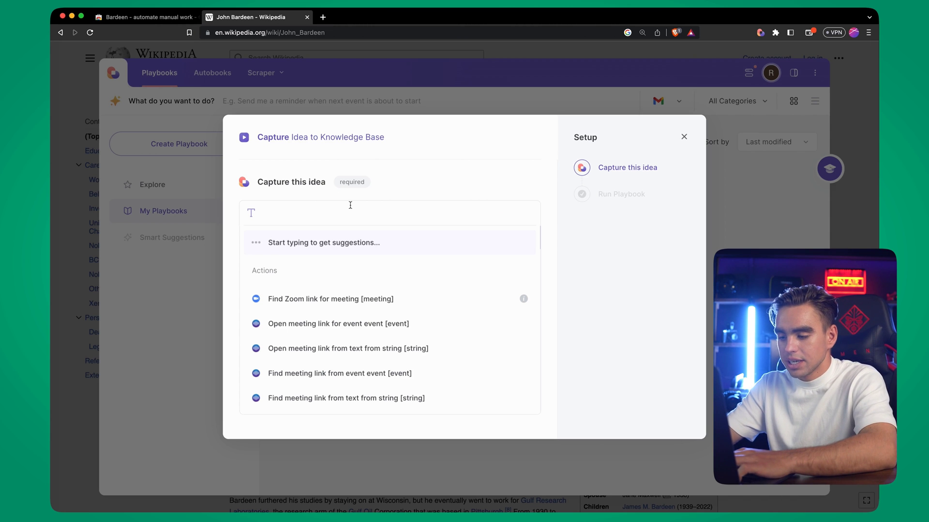
text(Buy mil)
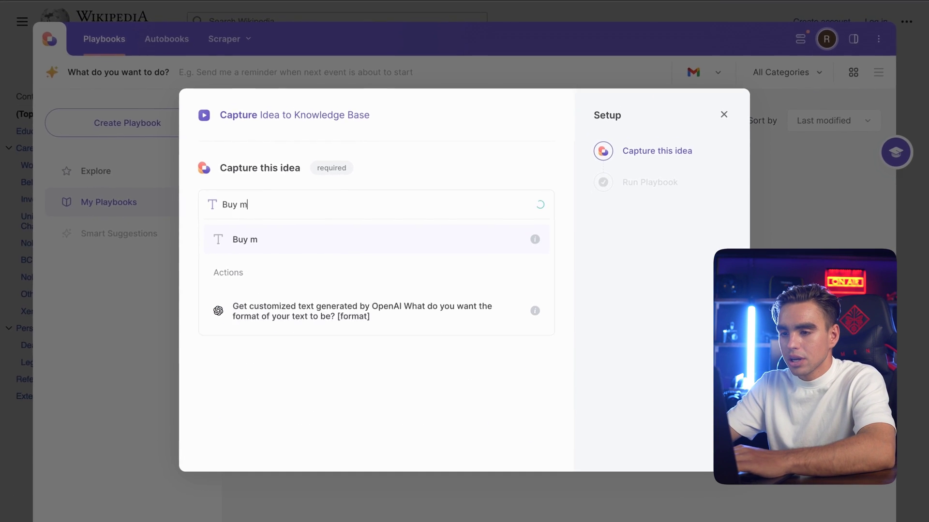
text(k!)
key(Return)
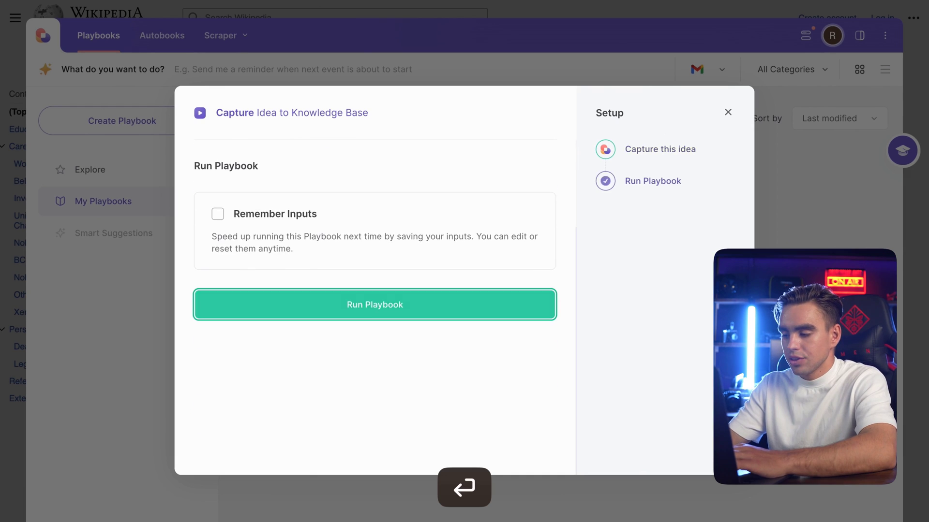
key(Return)
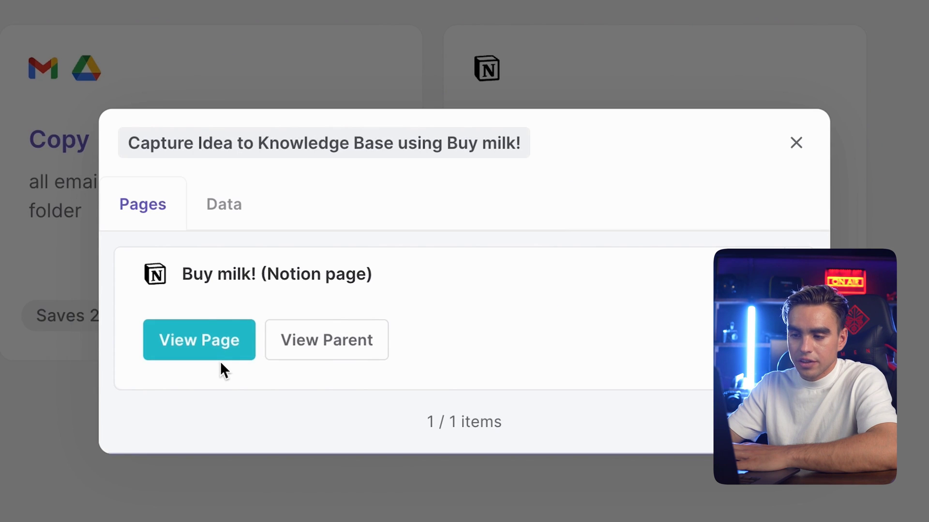
click(323, 364)
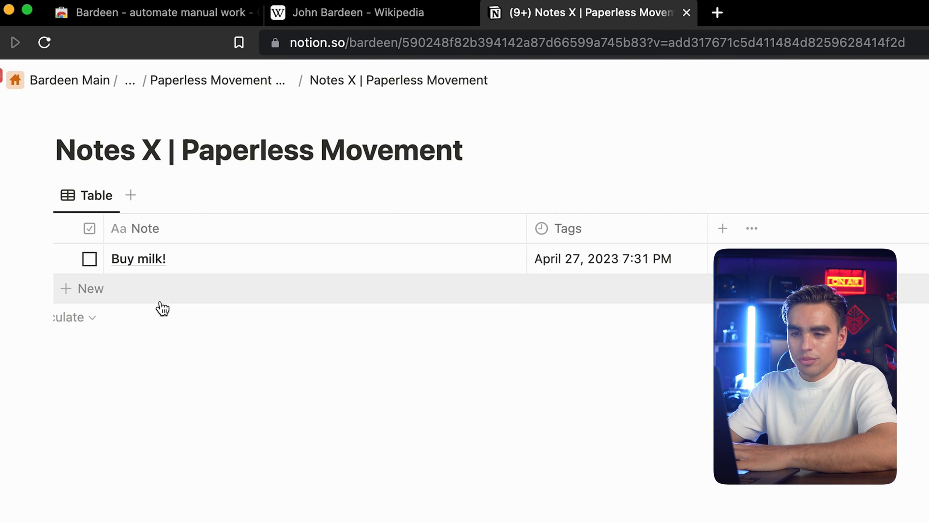
Check off the 'Buy milk!' row in the Notion notes table
click(89, 259)
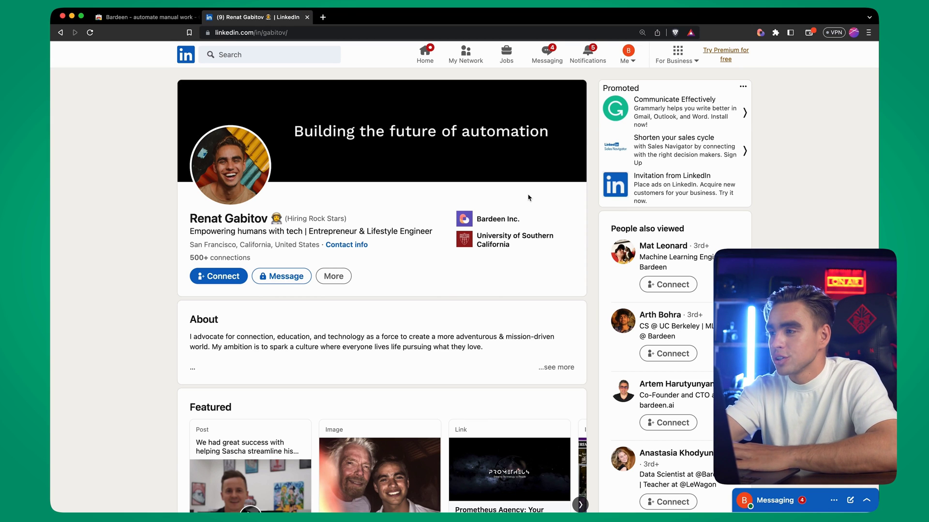
Run Copy LinkedIn profile data to fill row 2 of Prospects, review the sheet, then close Bardeen
click(760, 34)
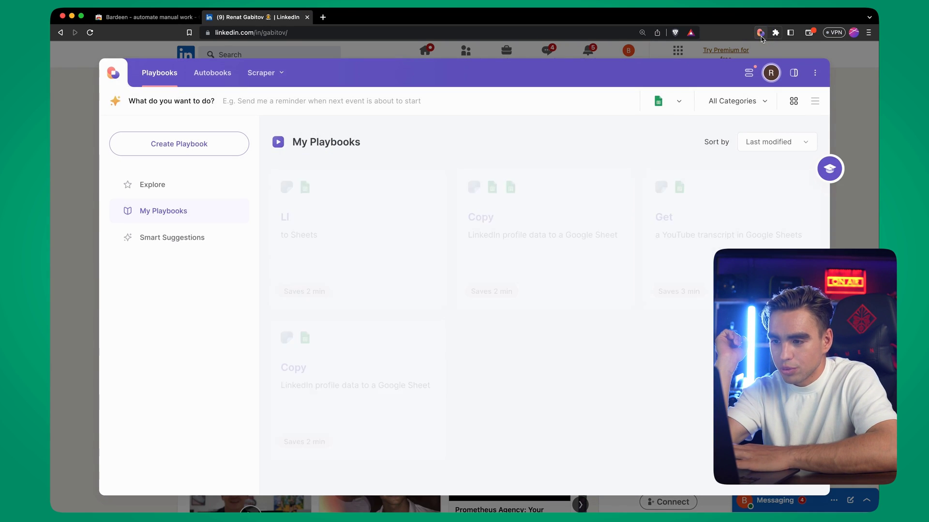
mouse_move(504, 222)
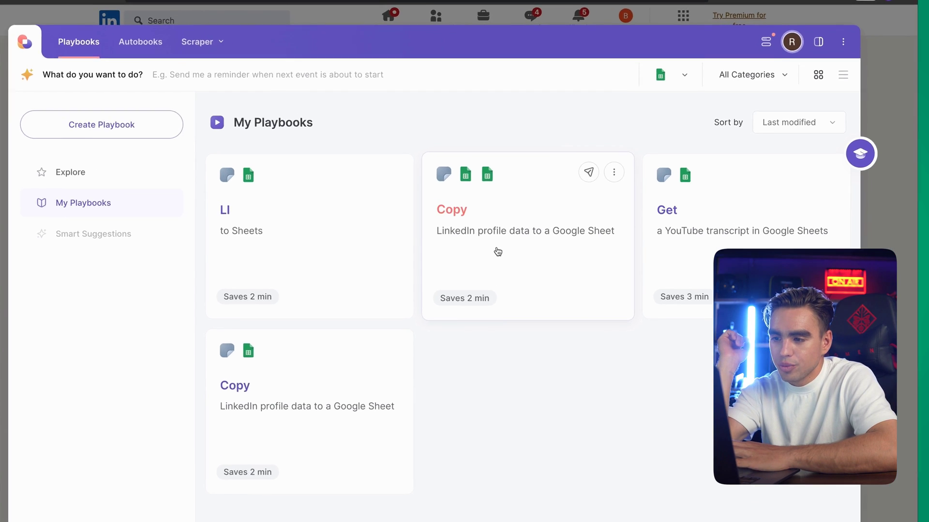
click(450, 249)
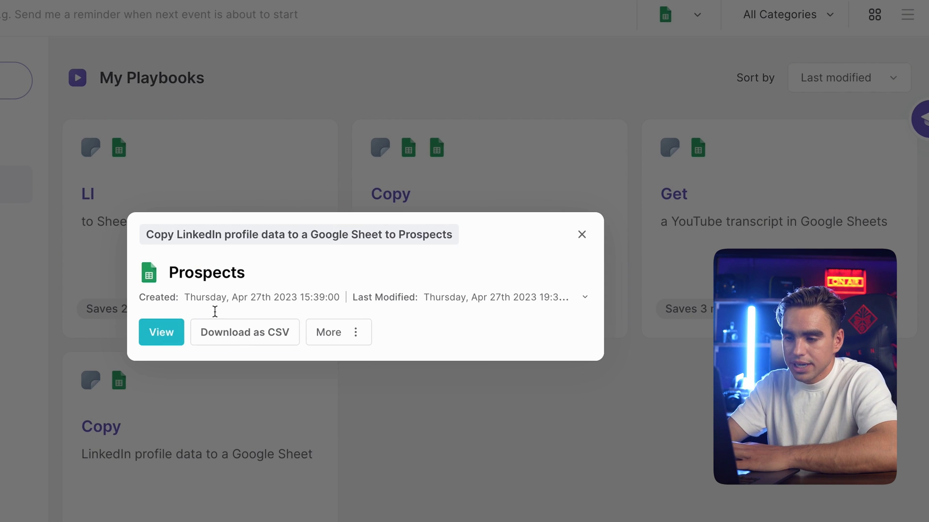
click(147, 340)
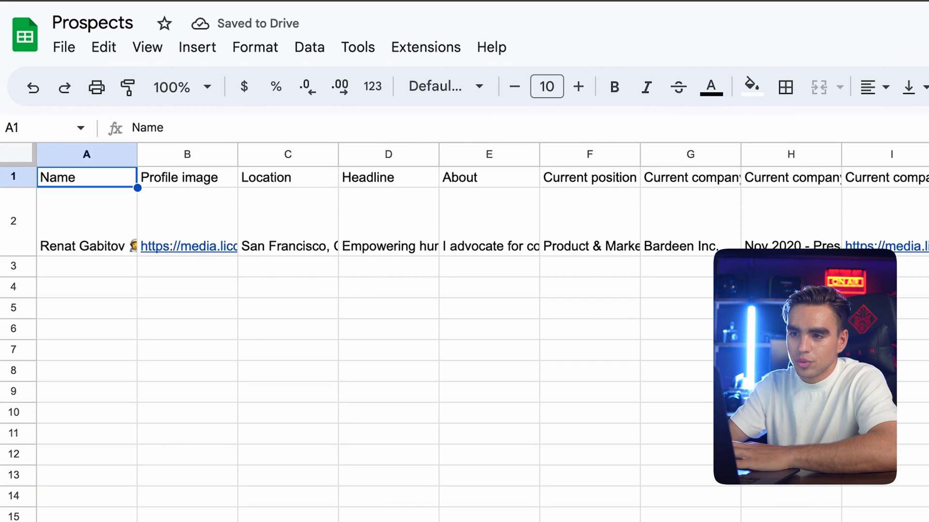
click(261, 17)
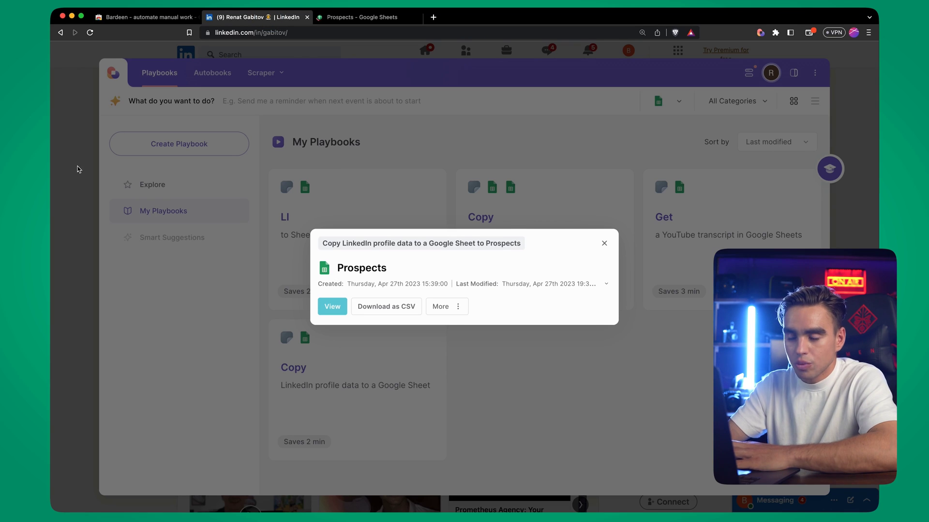
click(76, 170)
click(76, 169)
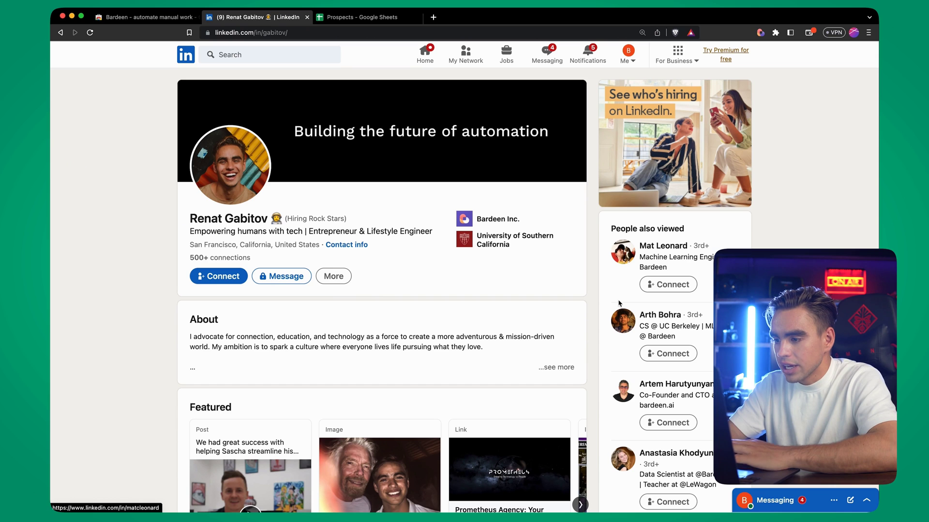
Open a second profile from People also viewed and run the Copy LinkedIn profile data playbook on it
click(625, 348)
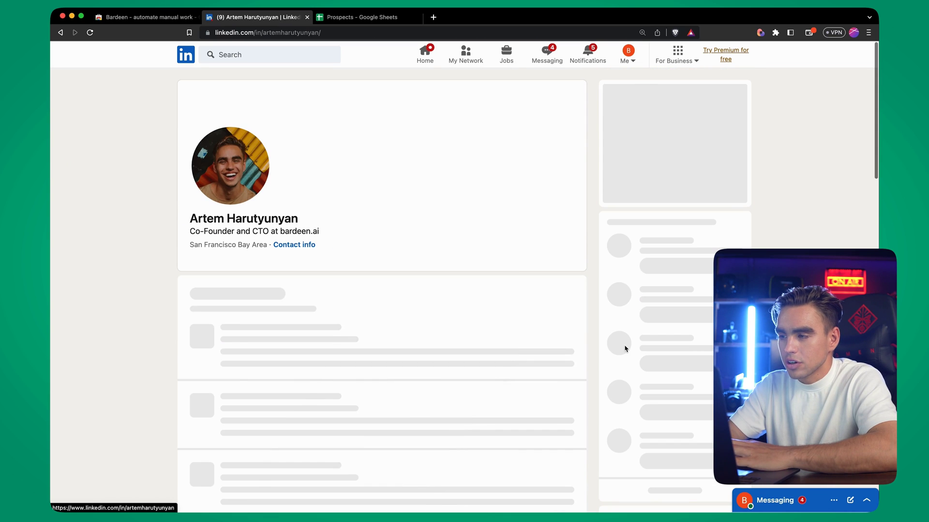
click(762, 33)
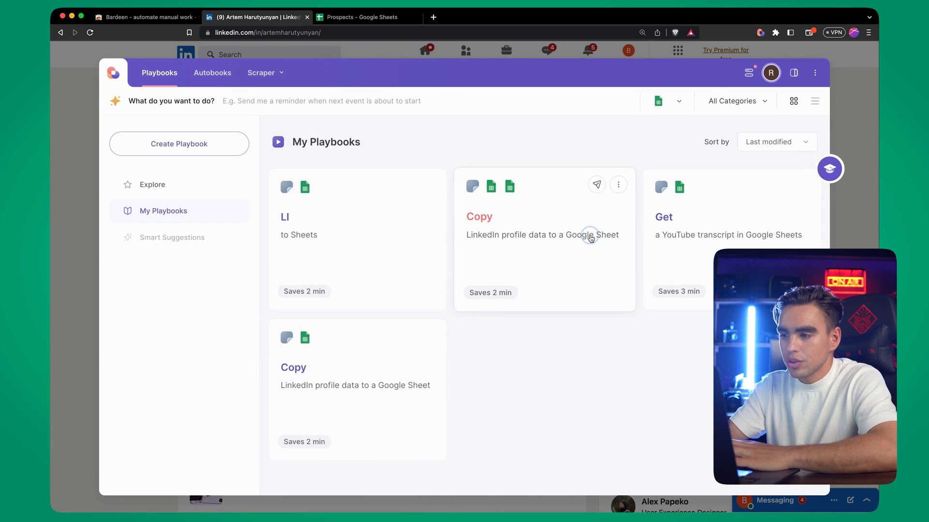
click(590, 238)
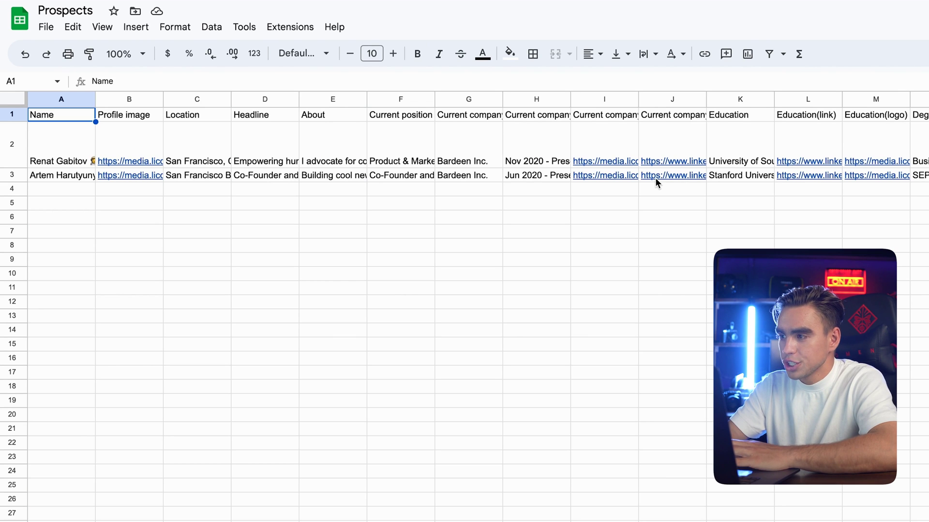
Scroll across the Prospects sheet to review the new prospect in row 3
scroll(656, 180, right, 9)
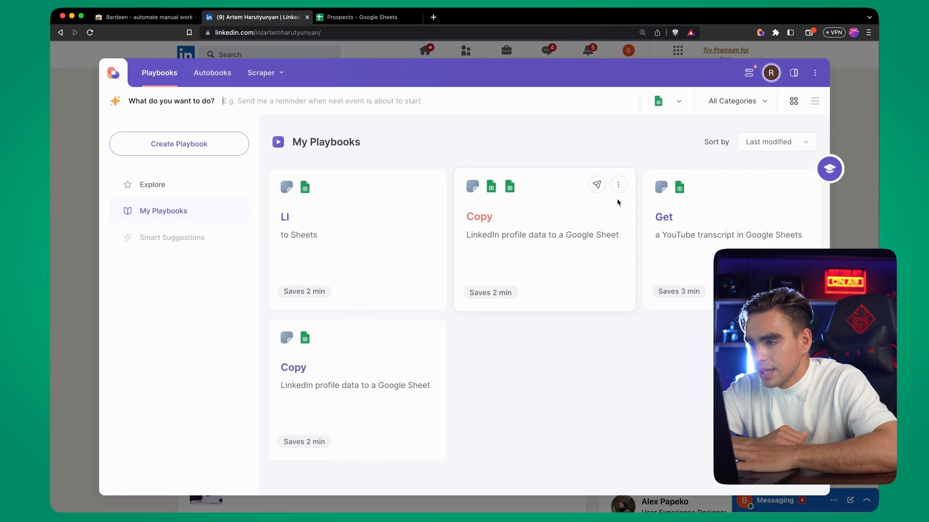
Open the Copy LinkedIn profile playbook in the builder and show its Scrape data on active tab settings
click(618, 185)
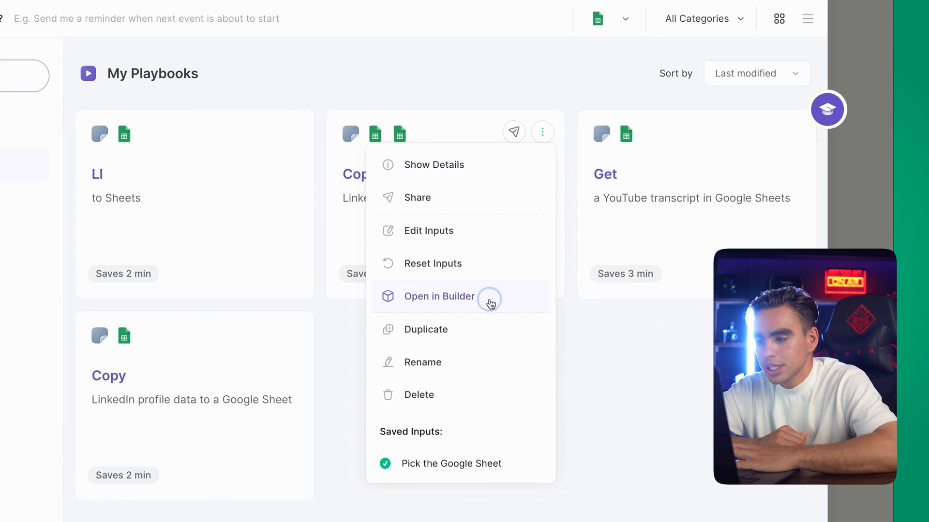
click(490, 302)
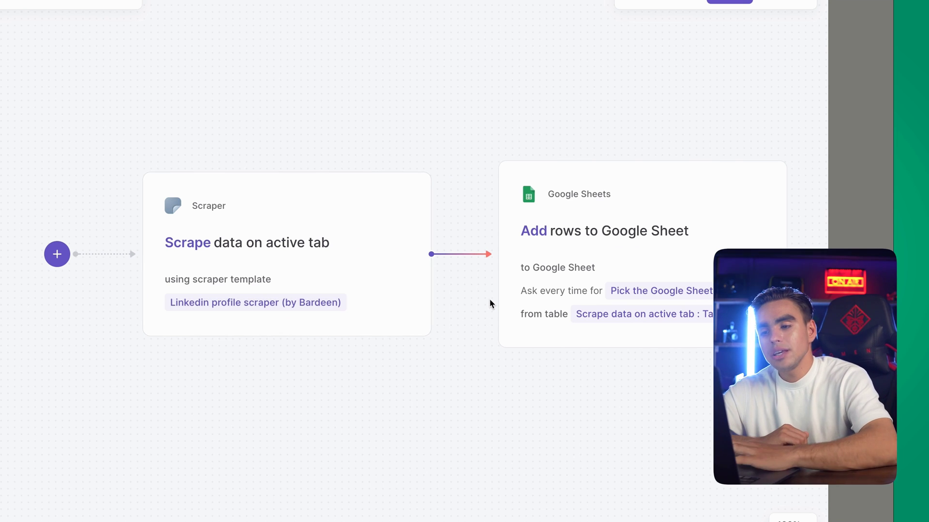
mouse_move(357, 188)
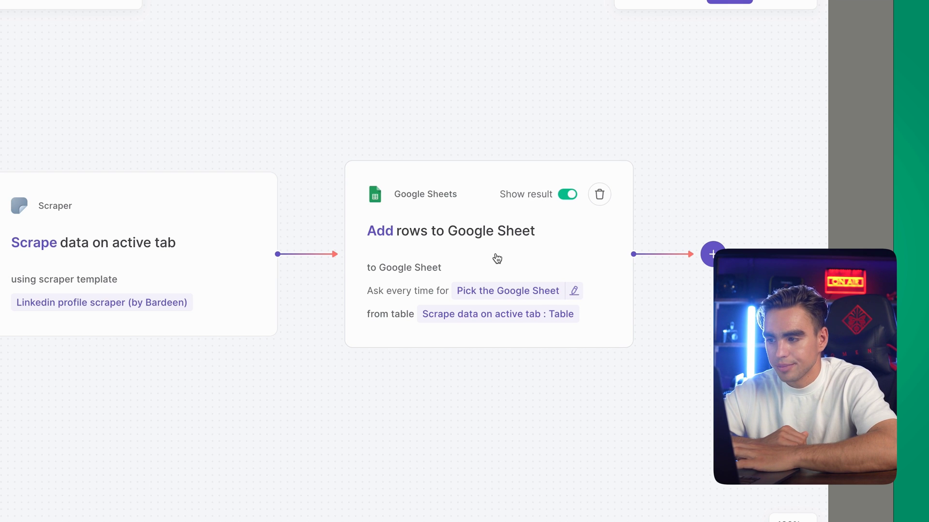
click(271, 253)
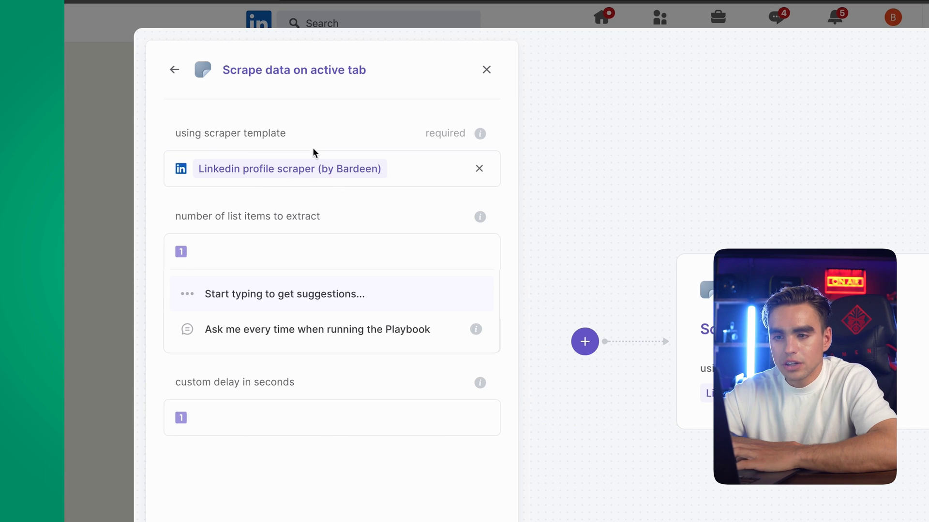
Remove the existing LinkedIn profile scraper template from the scraping step
click(310, 134)
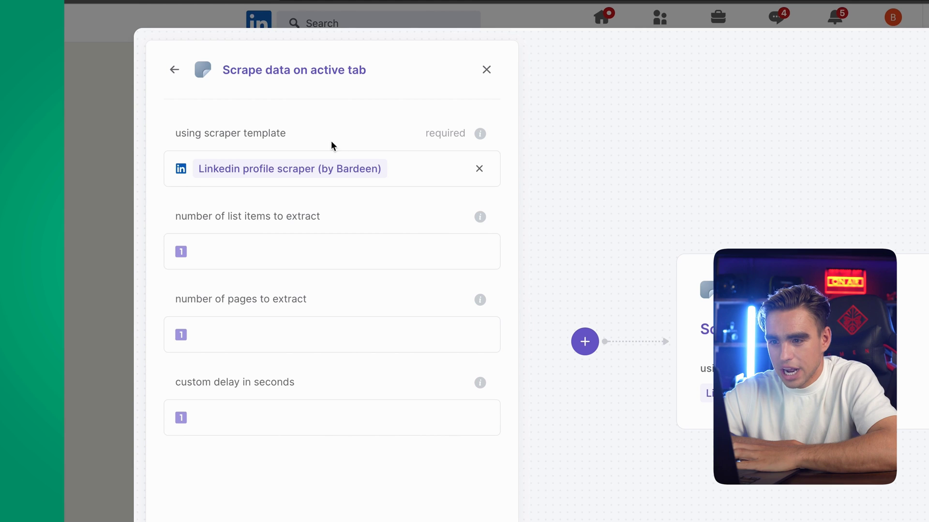
click(478, 169)
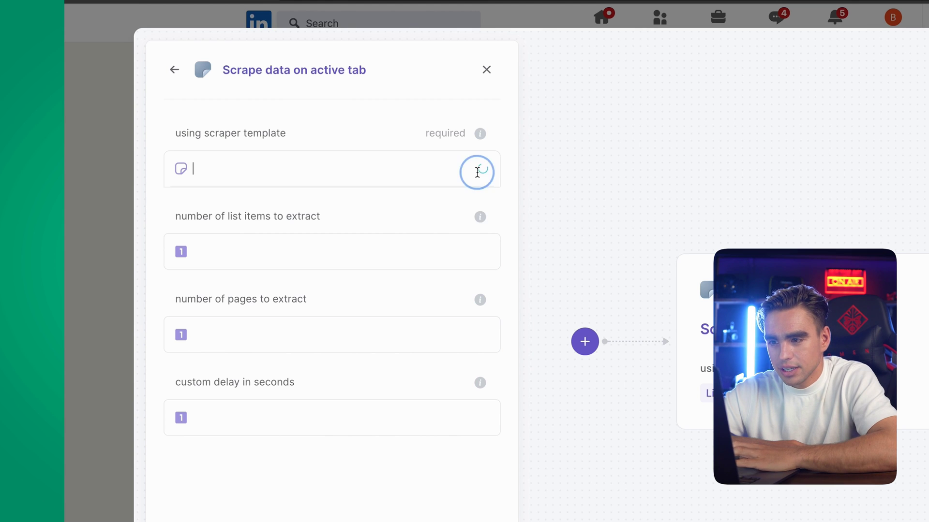
click(350, 164)
click(352, 168)
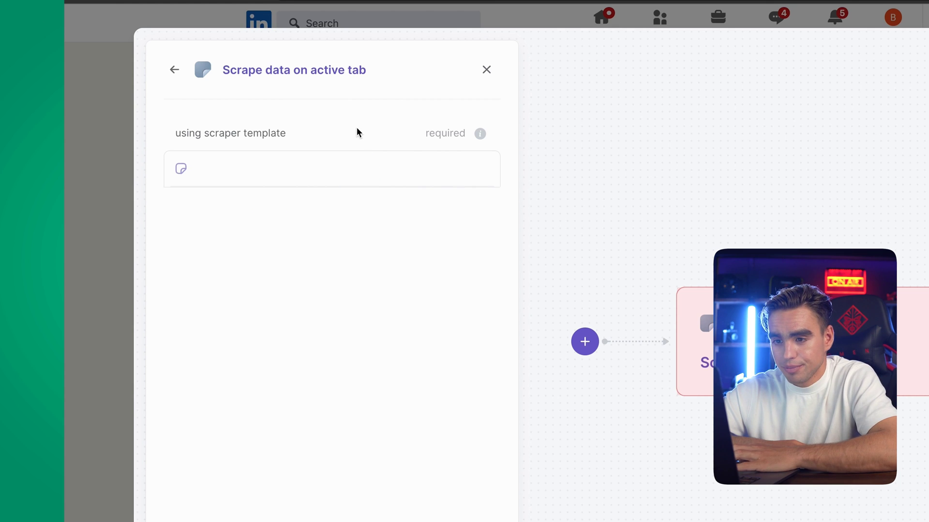
click(363, 169)
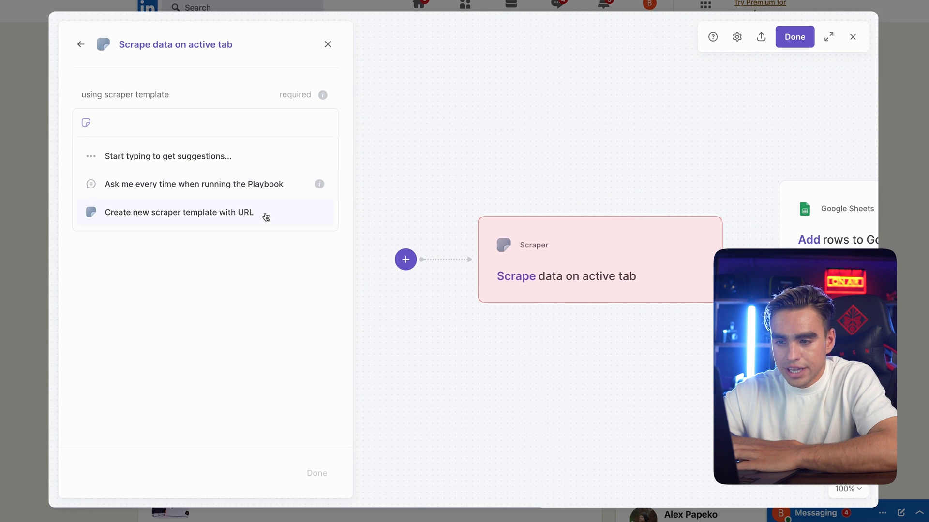
Create a new single-page scraper template 'LinkedIn Demo' from the LinkedIn tab and start building it
click(266, 215)
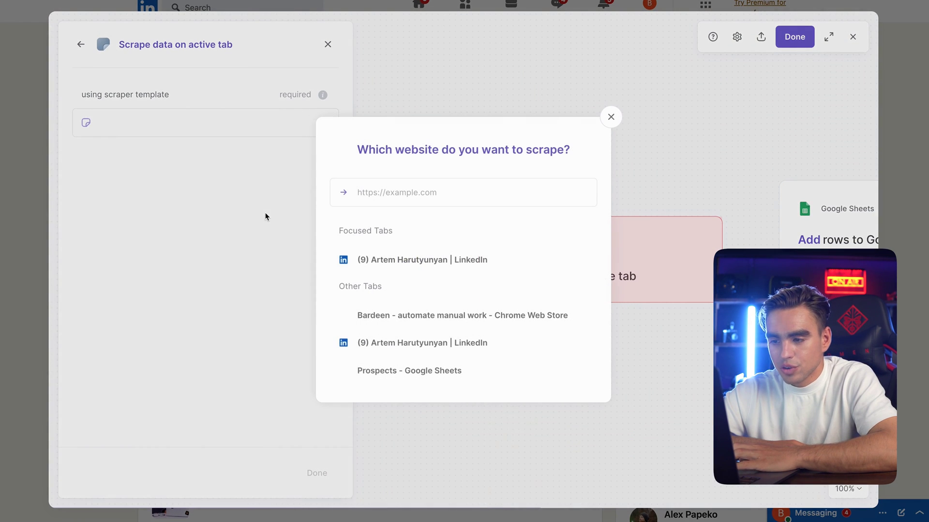
click(390, 261)
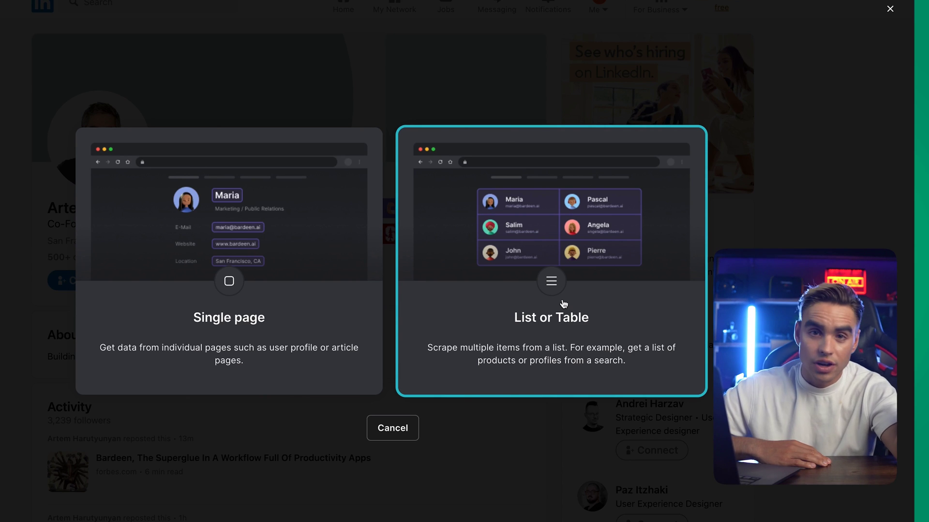
click(316, 302)
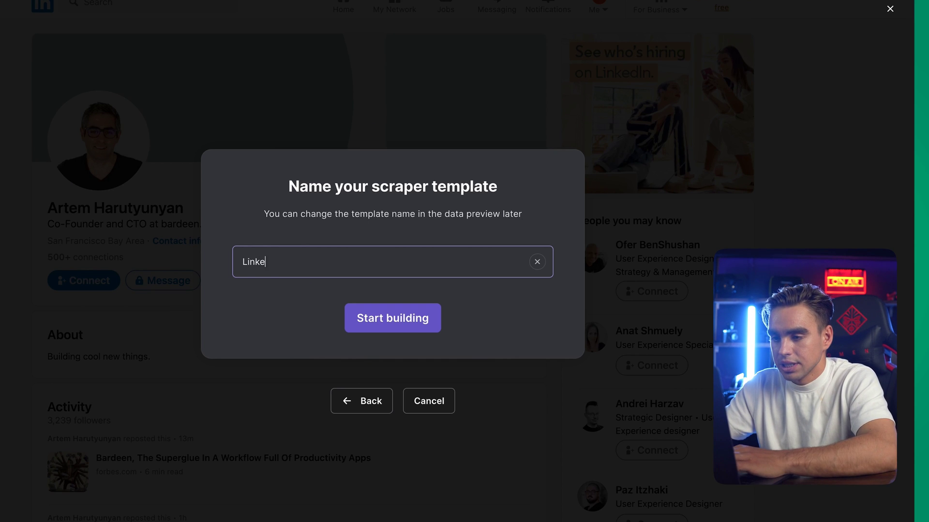
text(LinkedIn D)
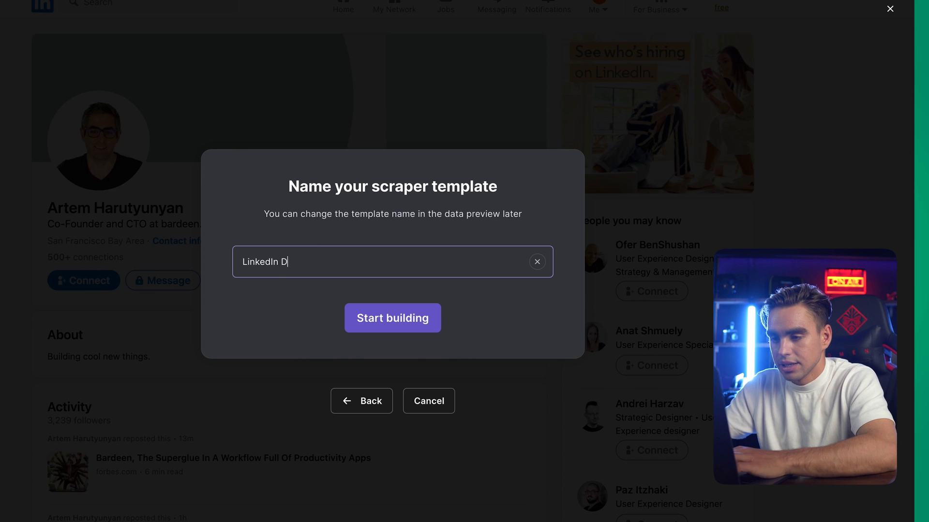
text(emo)
click(365, 317)
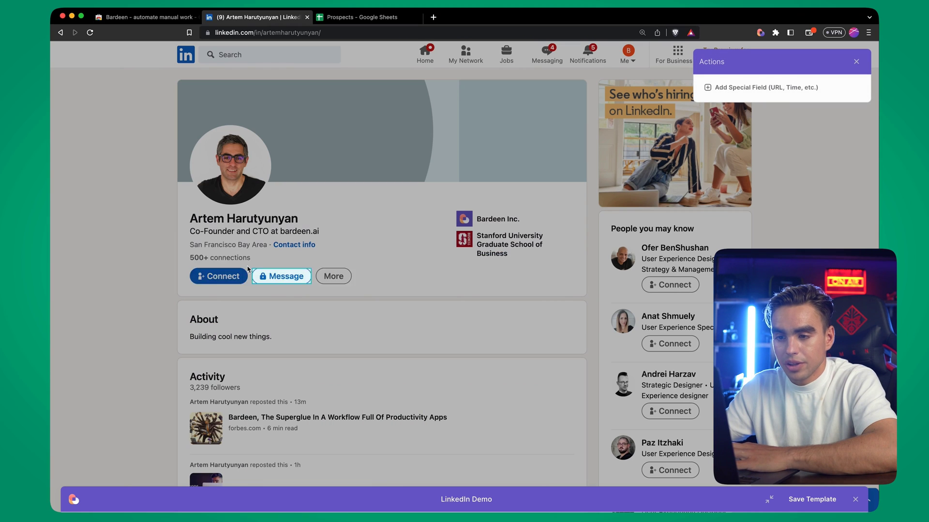
Add the profile name as First Name and San Francisco Bay Area as a Location text column
click(242, 218)
click(355, 155)
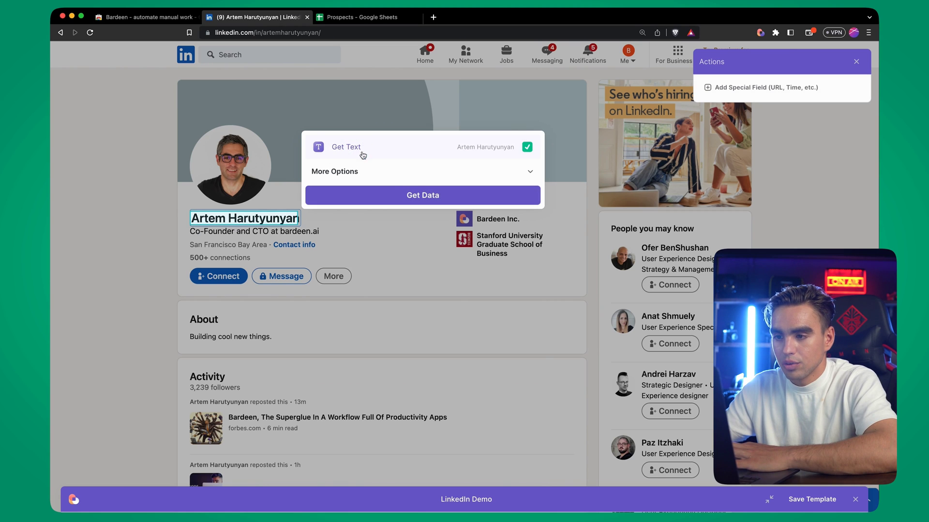
click(408, 195)
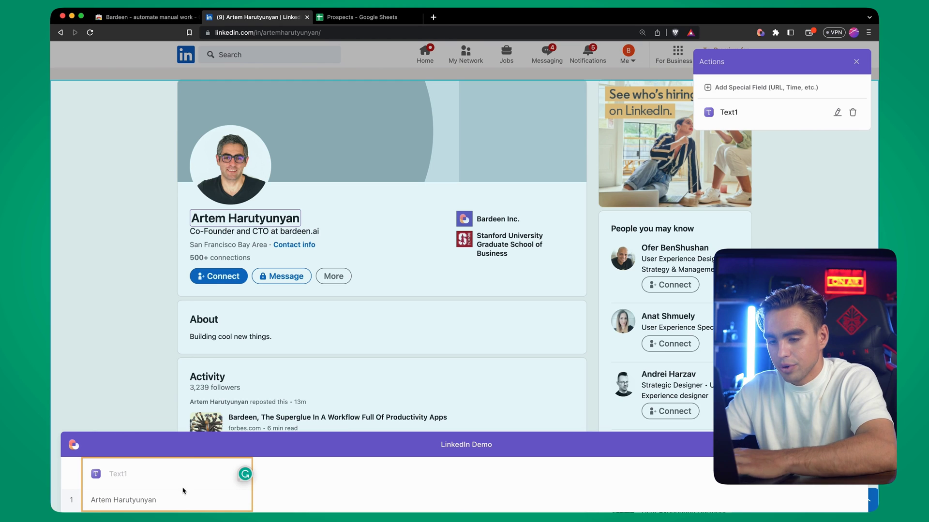
key(Return)
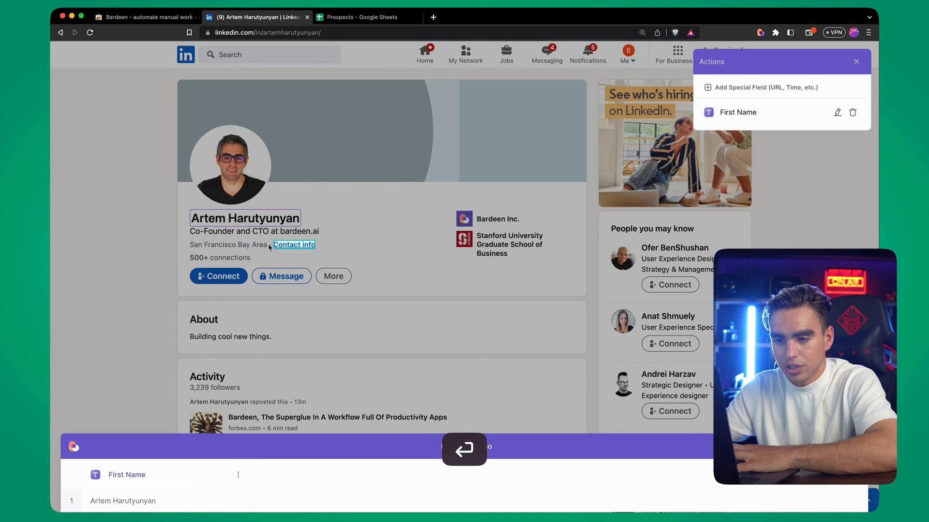
click(254, 244)
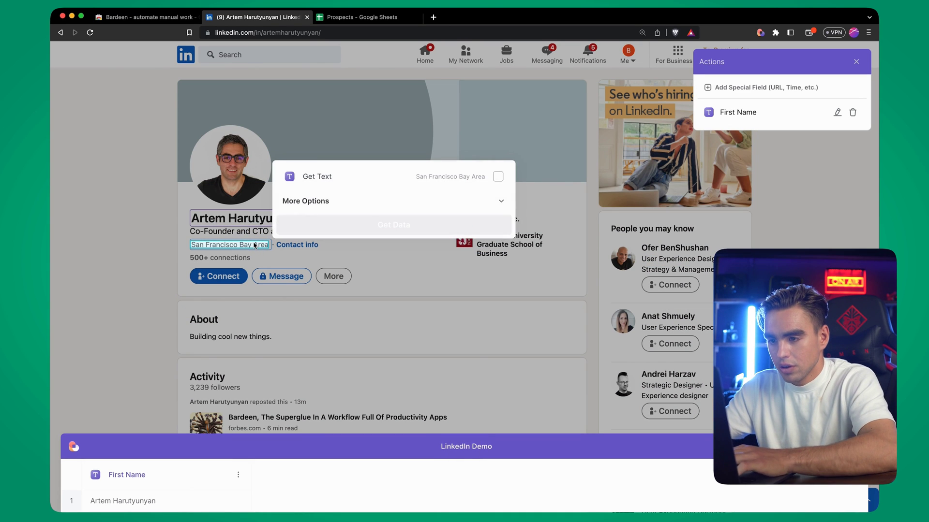
click(424, 177)
click(380, 222)
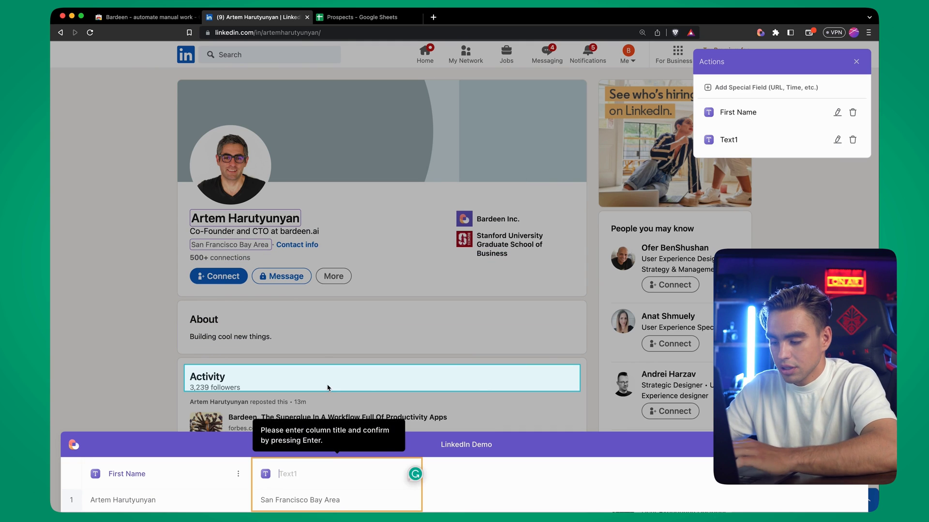
text(Location)
key(Return)
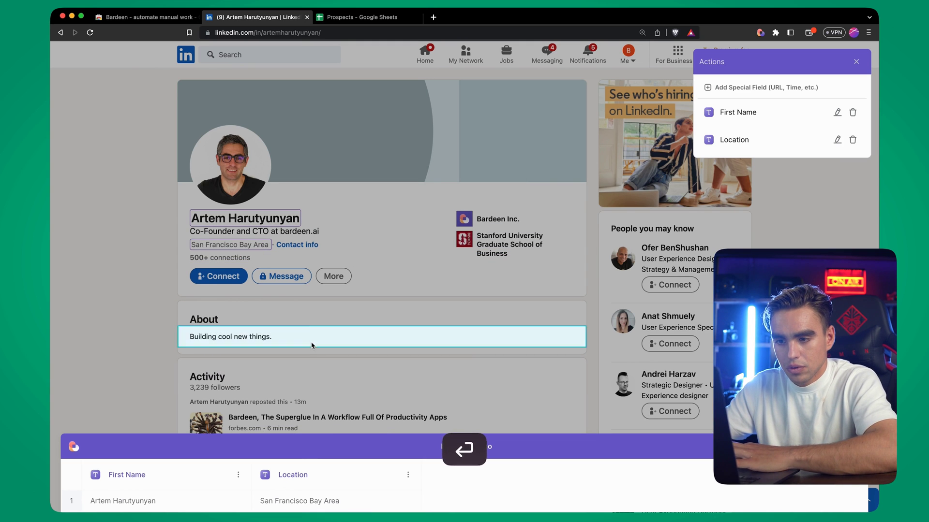
Add the profile headline as a text column titled Tagline
click(261, 233)
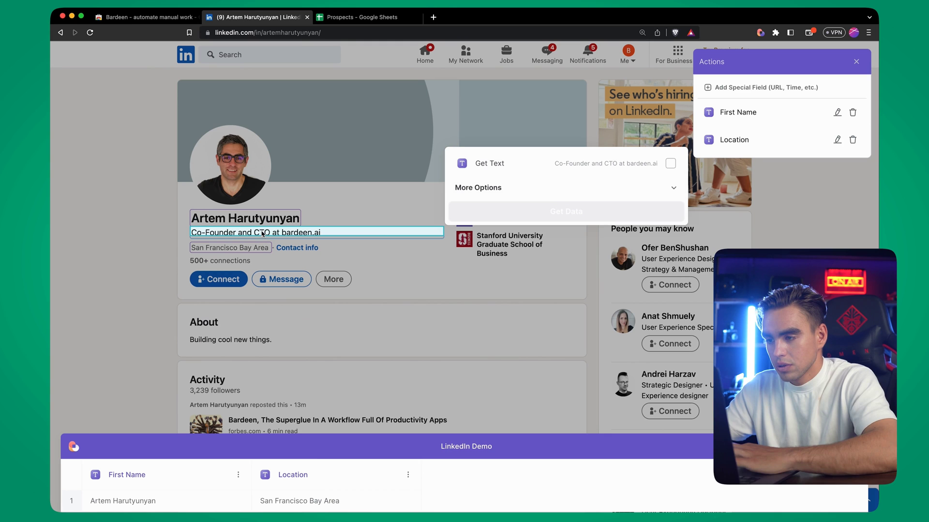
click(582, 164)
click(576, 211)
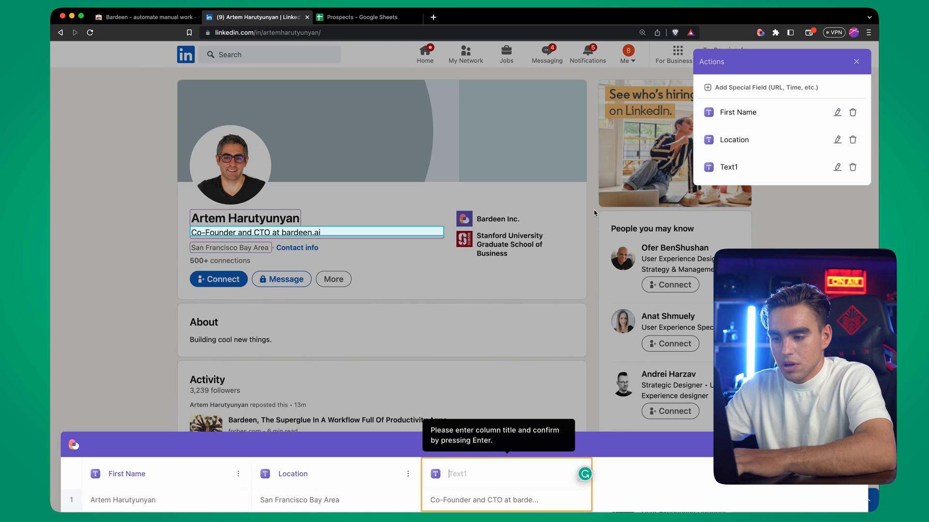
text(Ta)
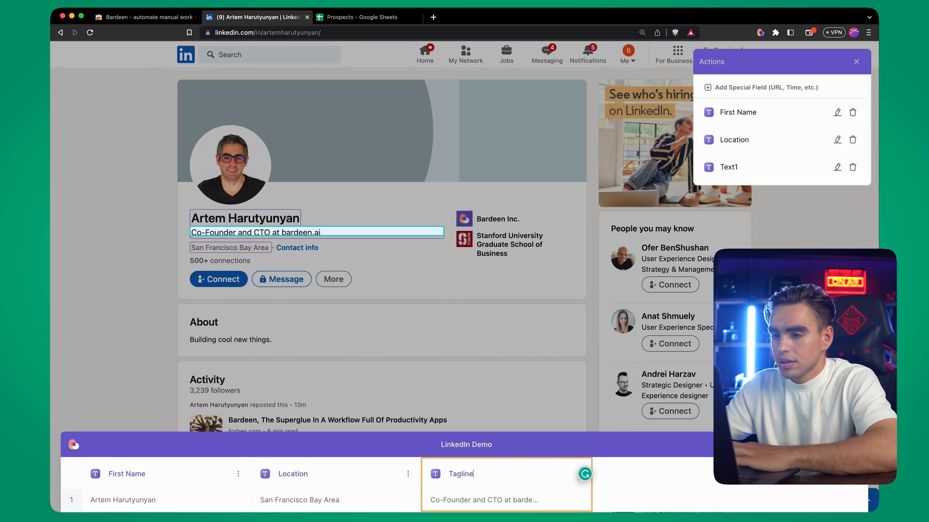
text(gline)
key(Return)
Capture the profile photo's src attribute as the Image1 column
click(260, 147)
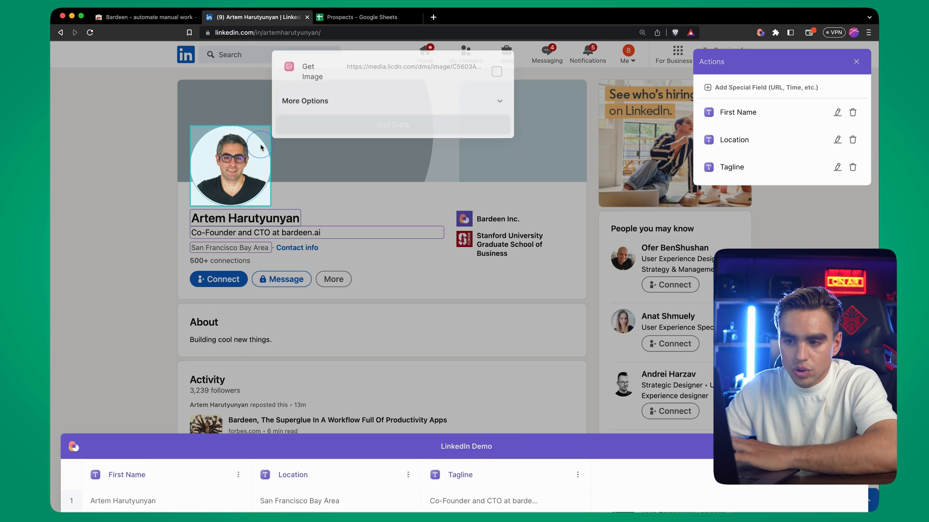
click(397, 72)
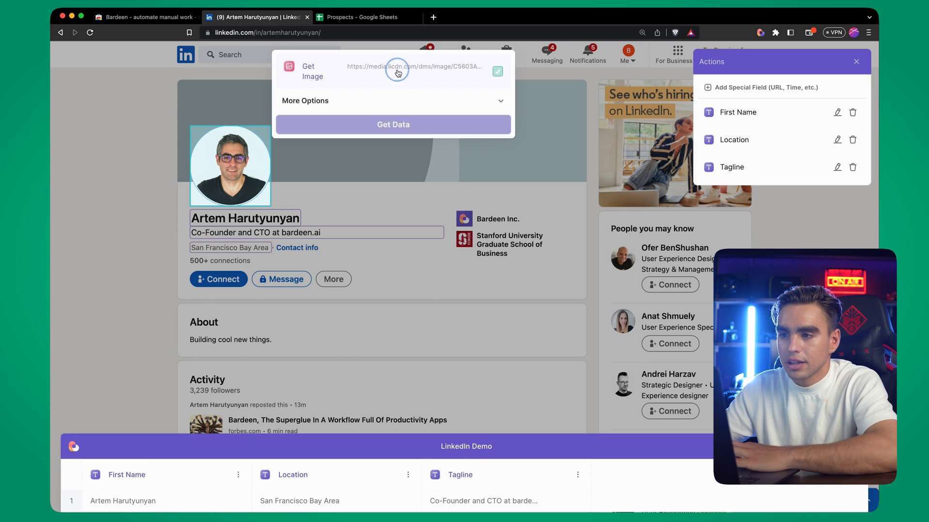
click(400, 103)
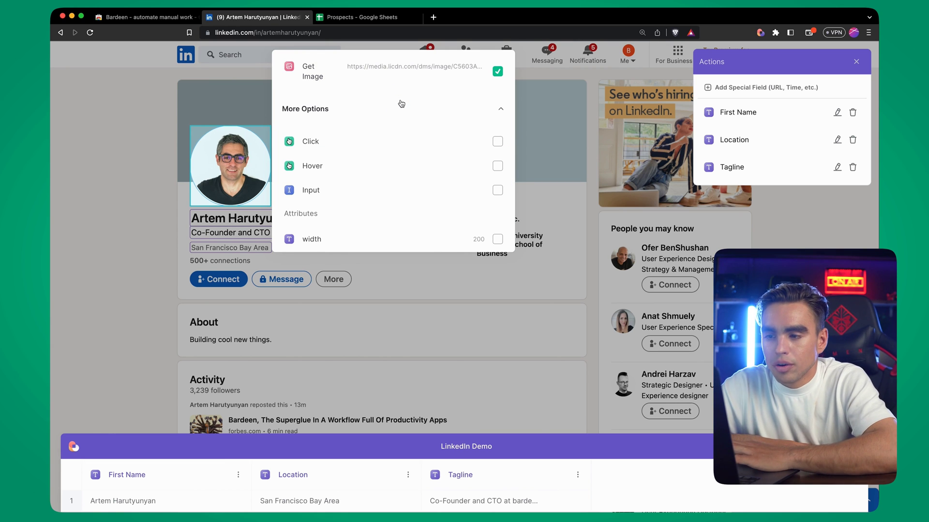
scroll(404, 127, down, 6)
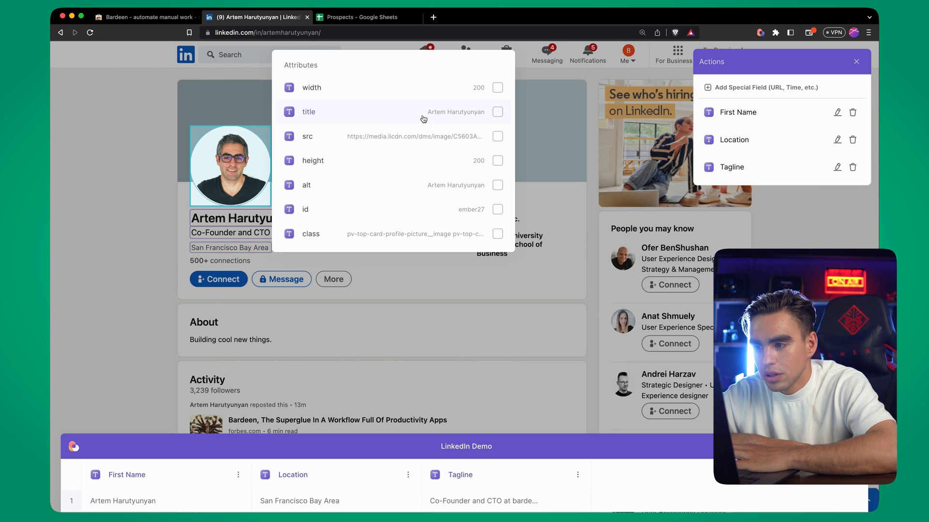
click(497, 137)
click(383, 238)
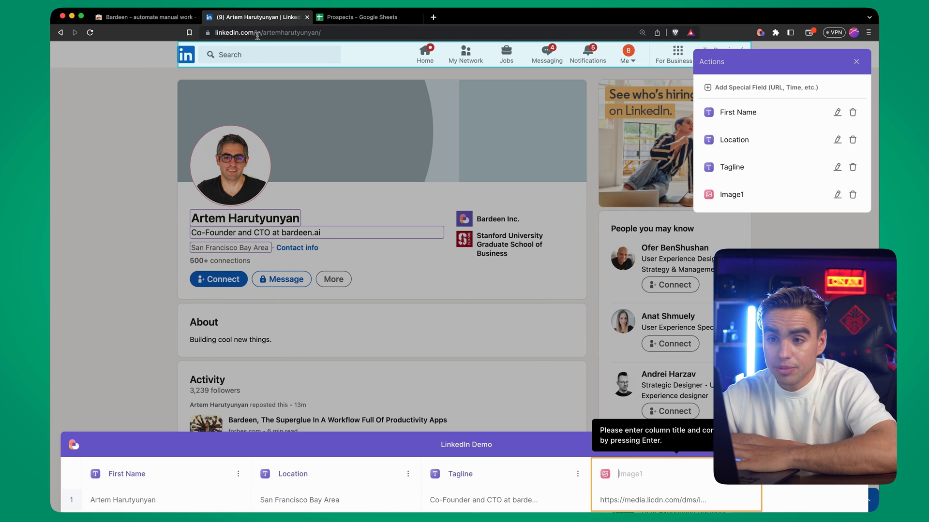
Add a Page Link special field for the page url, then close the scraper editor
click(716, 90)
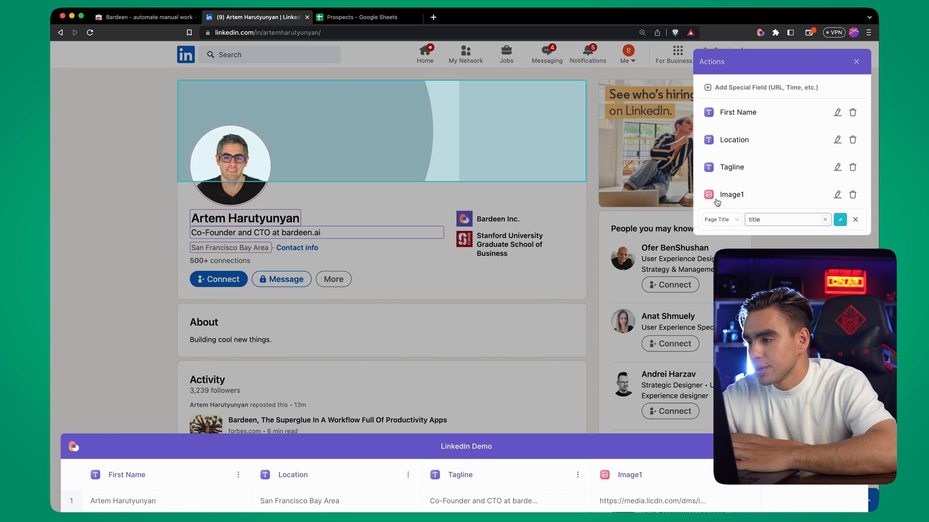
click(720, 220)
click(739, 233)
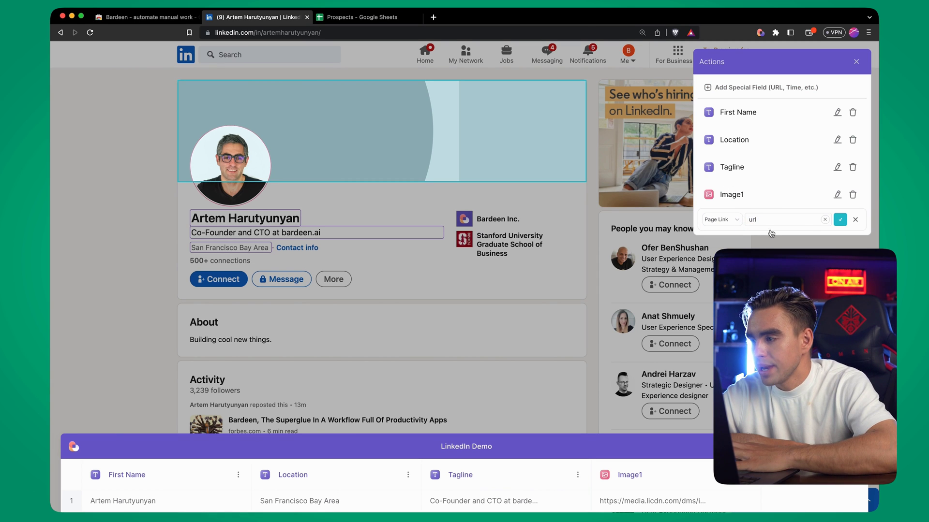
click(840, 220)
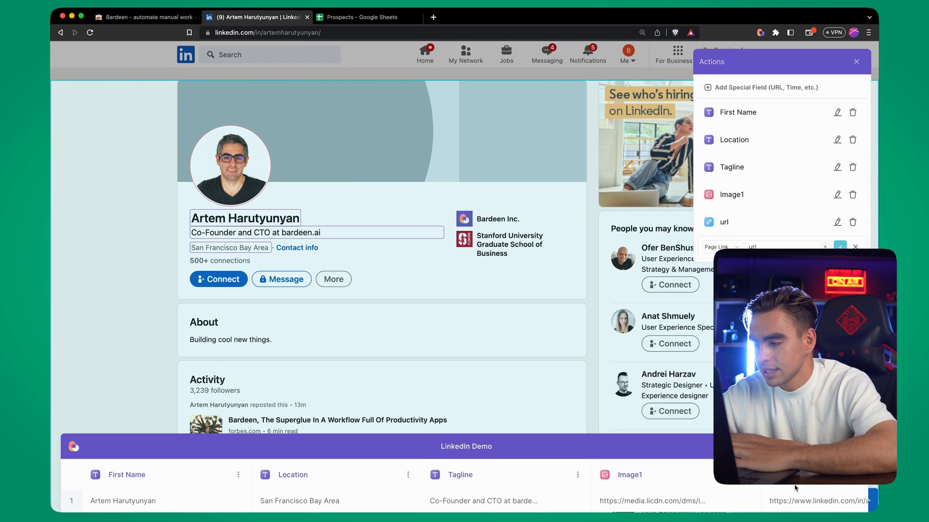
scroll(774, 501, right, 3)
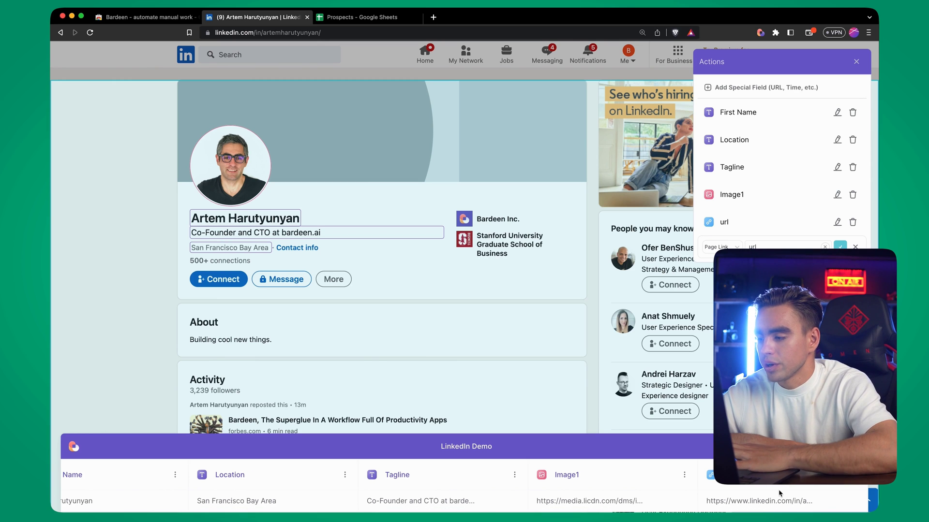
key(Escape)
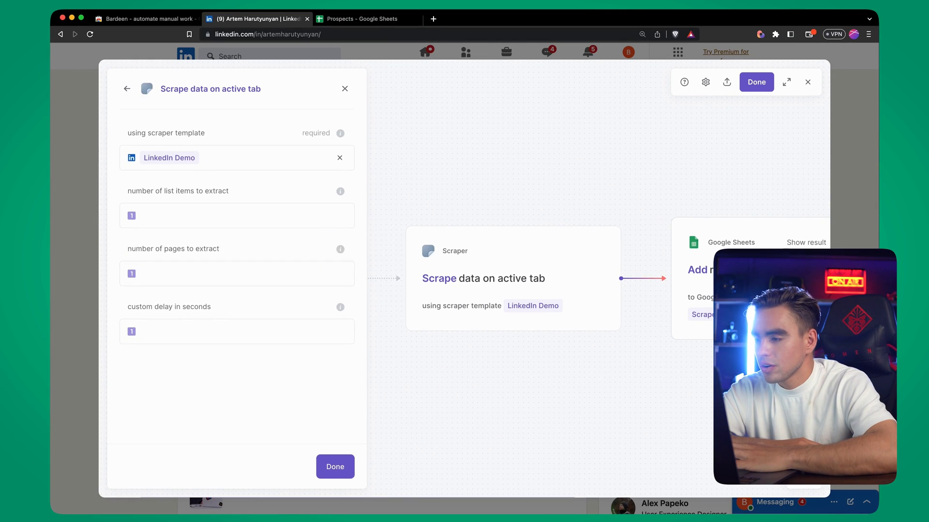
Confirm the Google Sheets step adds scrape-table rows to Prospects, then save the playbook
click(686, 265)
click(178, 176)
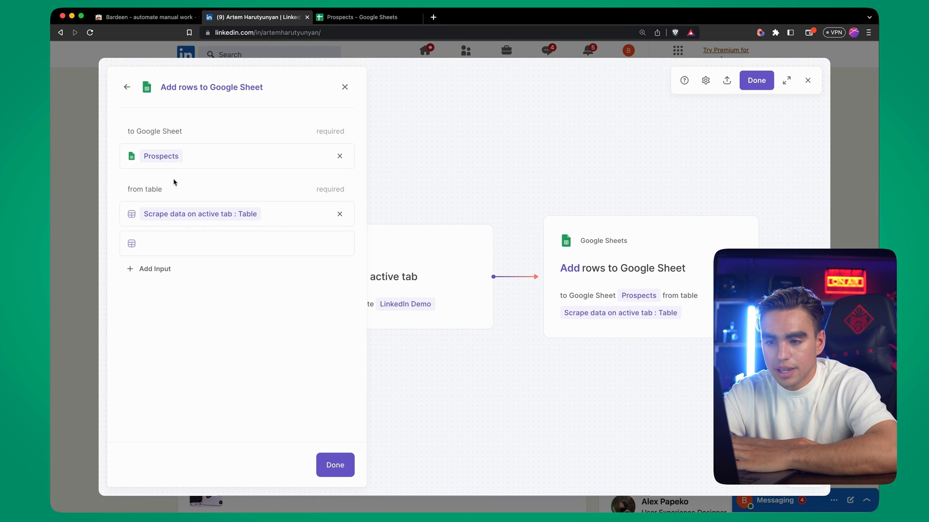
scroll(462, 259, left, 3)
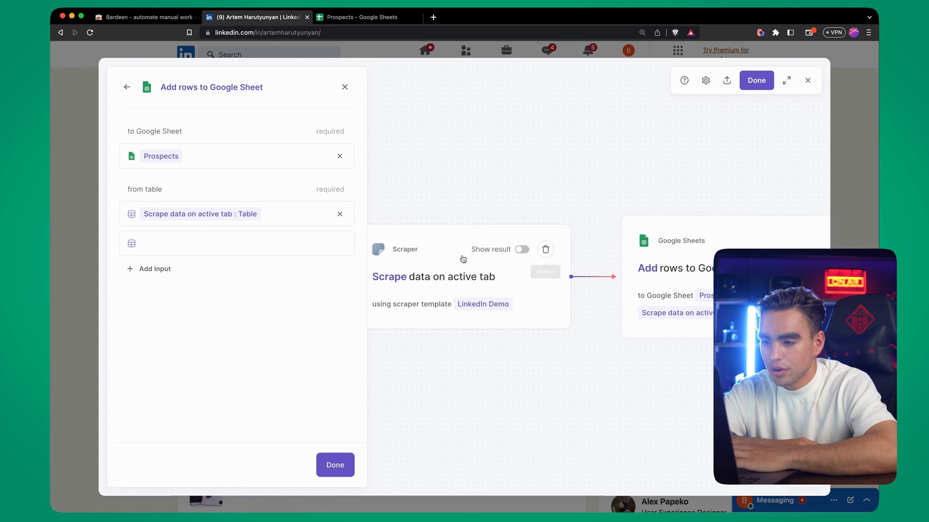
click(335, 465)
click(760, 80)
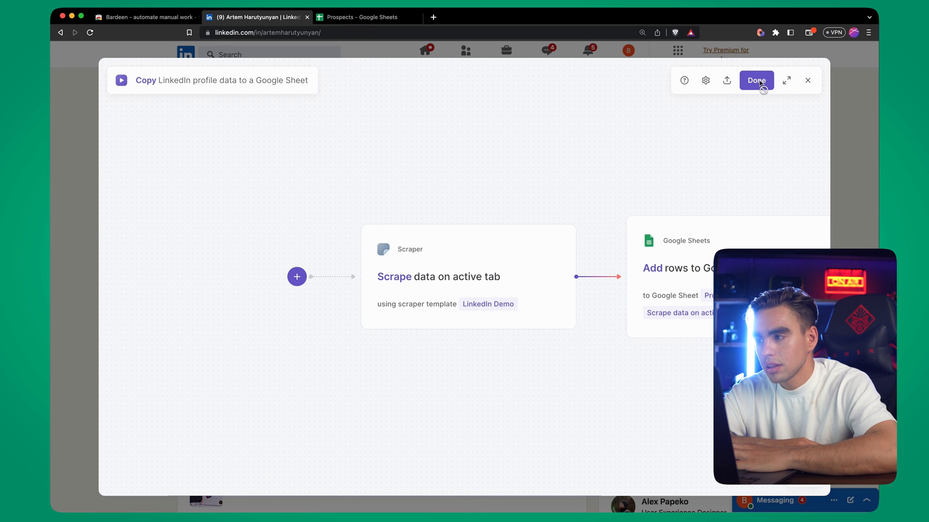
Delete the old data in rows 1–3 of the Prospects sheet
click(387, 18)
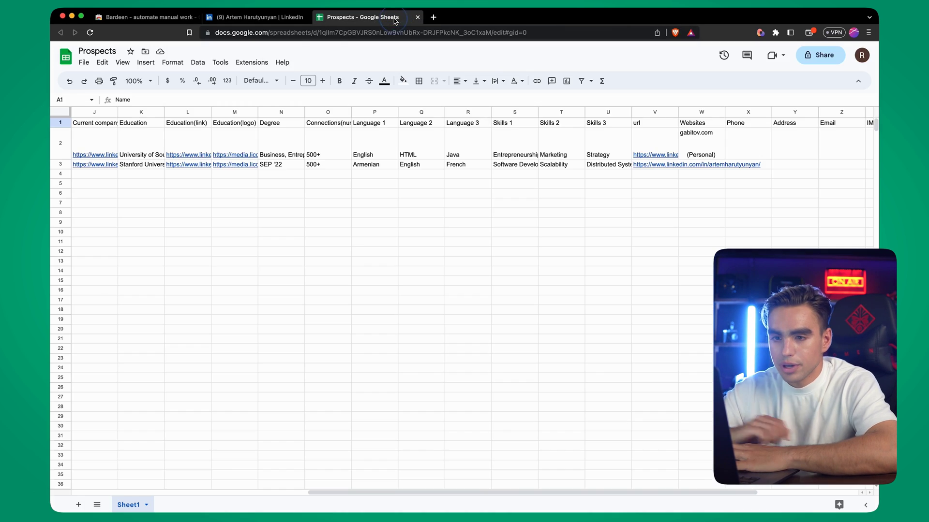
click(63, 164)
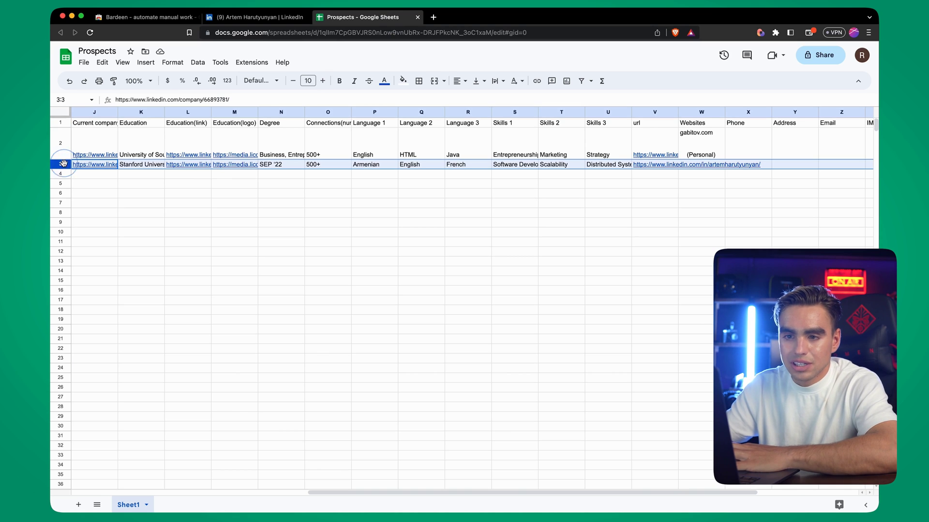
shift+click(61, 122)
key(Delete)
Run the Copy LinkedIn profile data playbook and review the new header and scraped row in Prospects
click(253, 14)
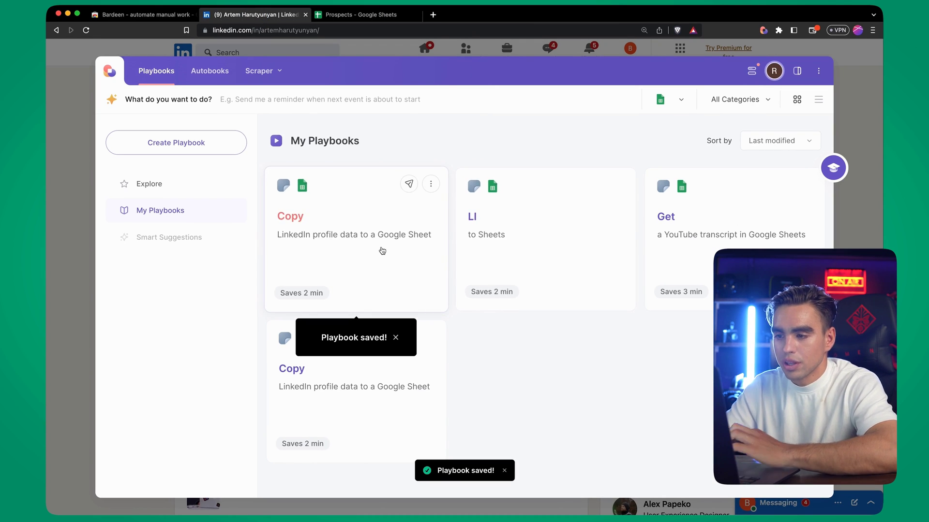
click(382, 250)
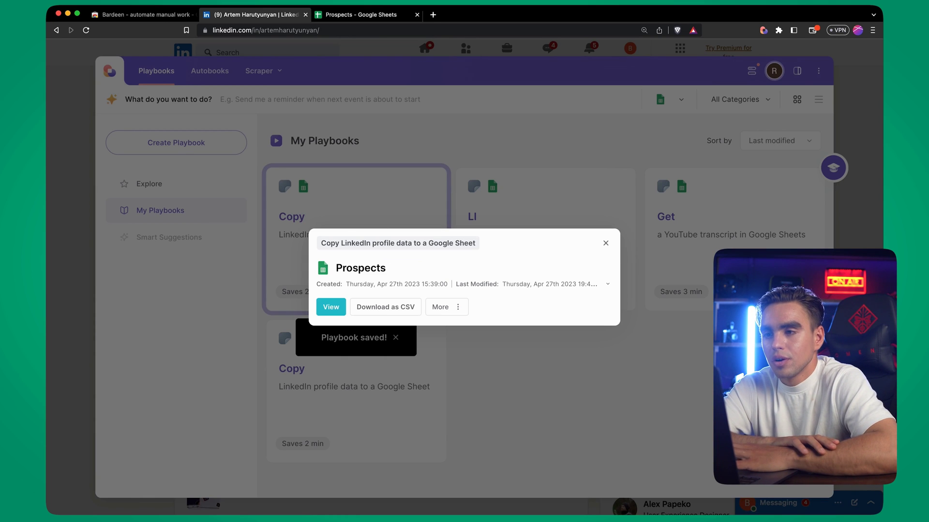
click(380, 15)
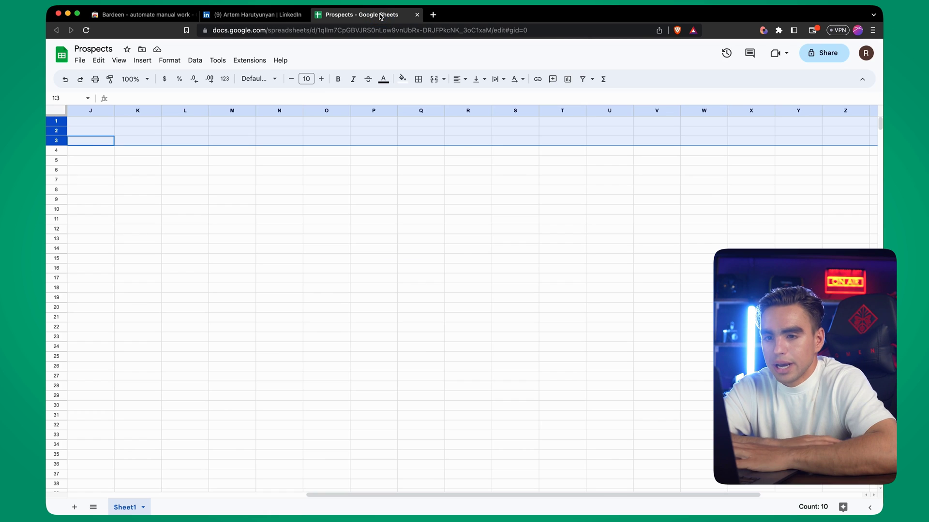
click(232, 142)
scroll(232, 146, left, 3)
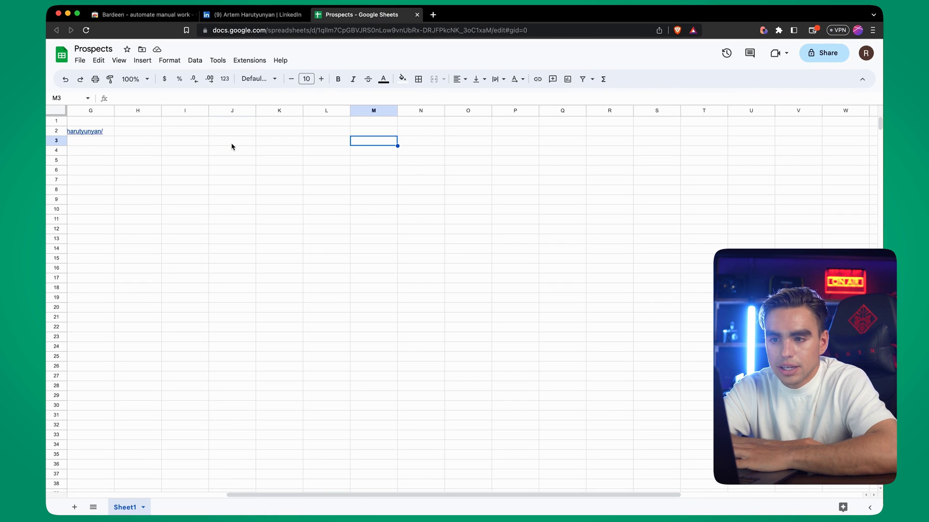
scroll(232, 146, left, 6)
click(57, 121)
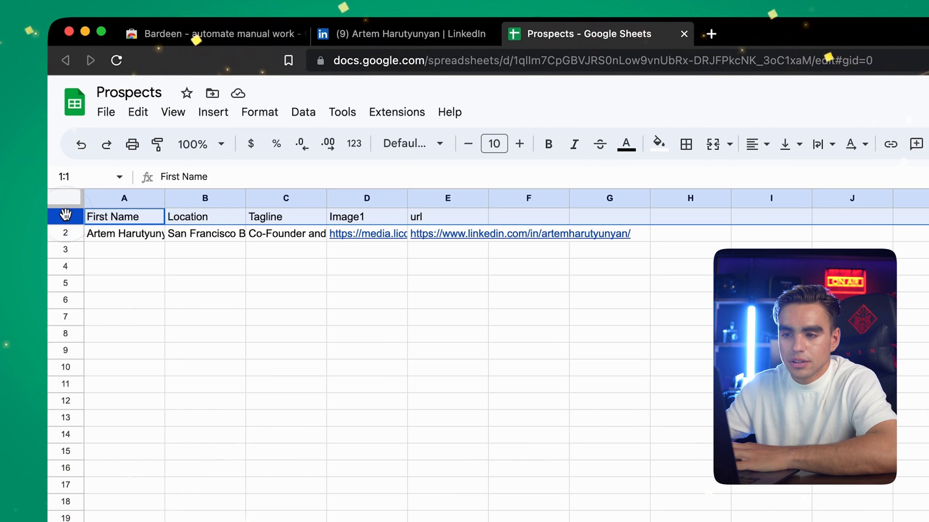
shift+click(64, 235)
click(184, 301)
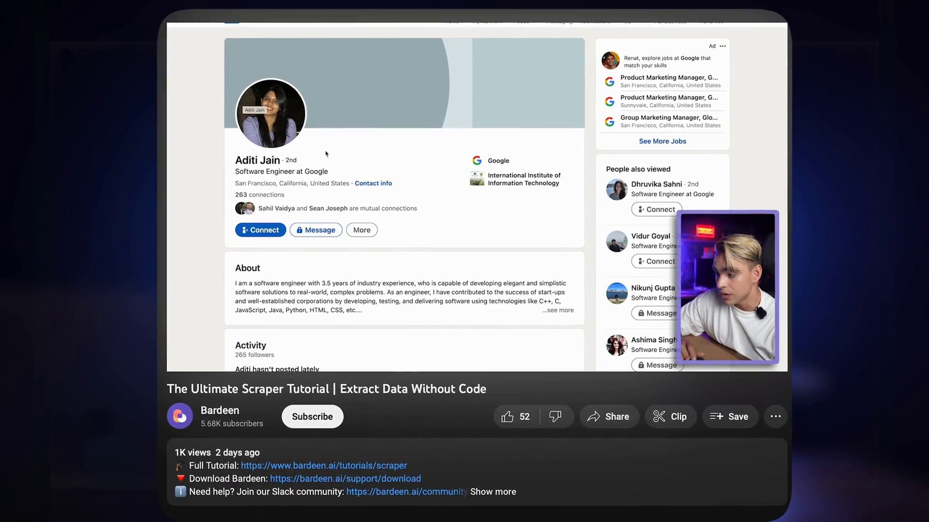
Scroll down the Ultimate Scraper Tutorial YouTube page
scroll(326, 154, down, 2)
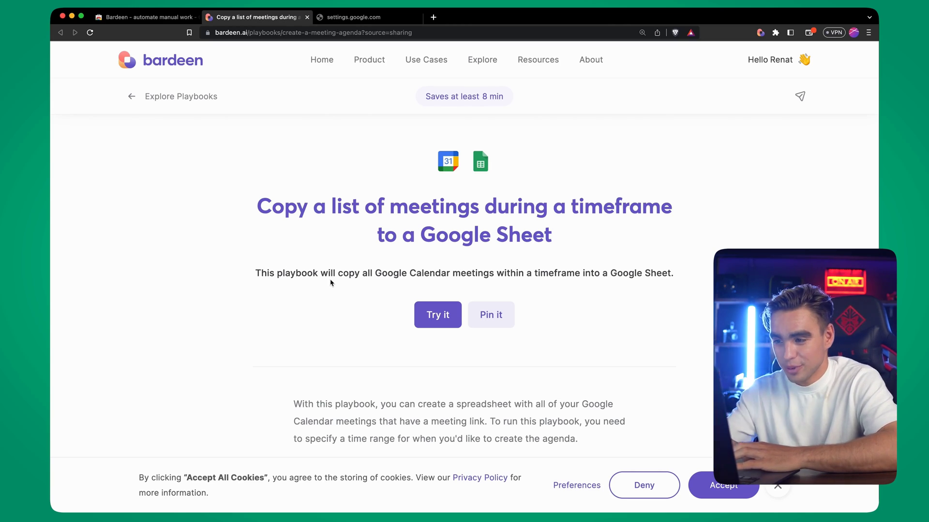
Run the meetings playbook from '3 months ago' to 'now' into a new sheet named 'My Meetings'
click(448, 317)
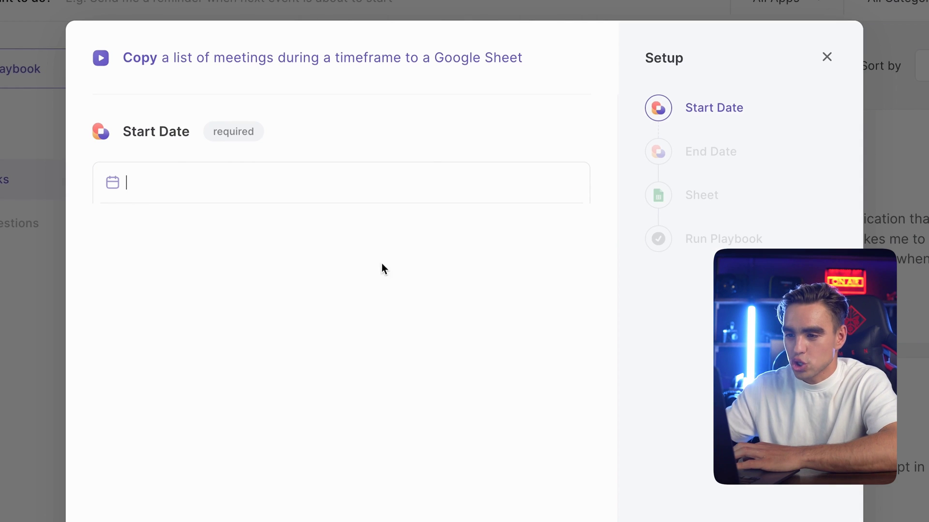
click(215, 162)
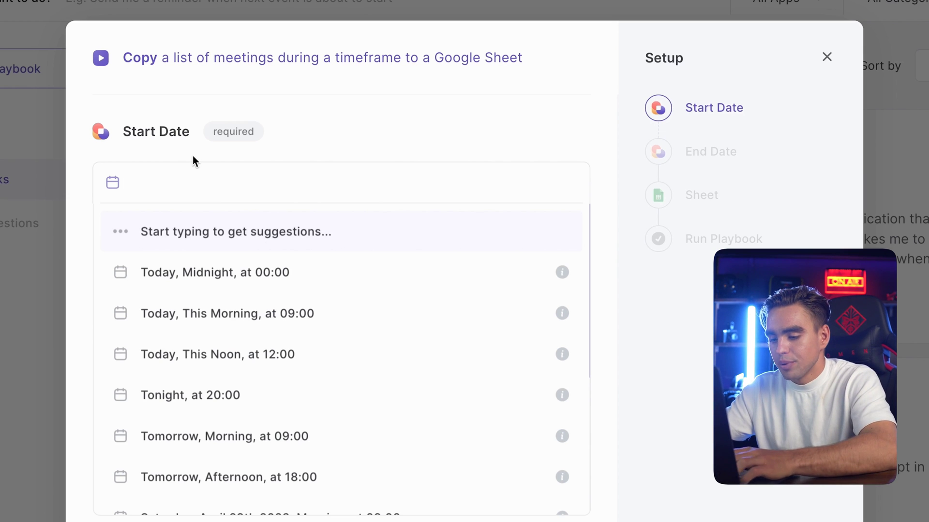
text(3 months ago)
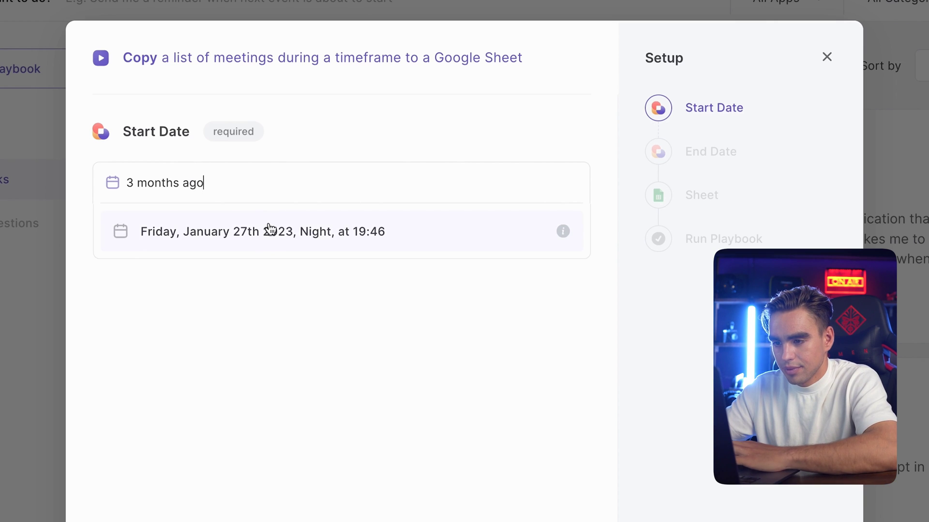
click(270, 227)
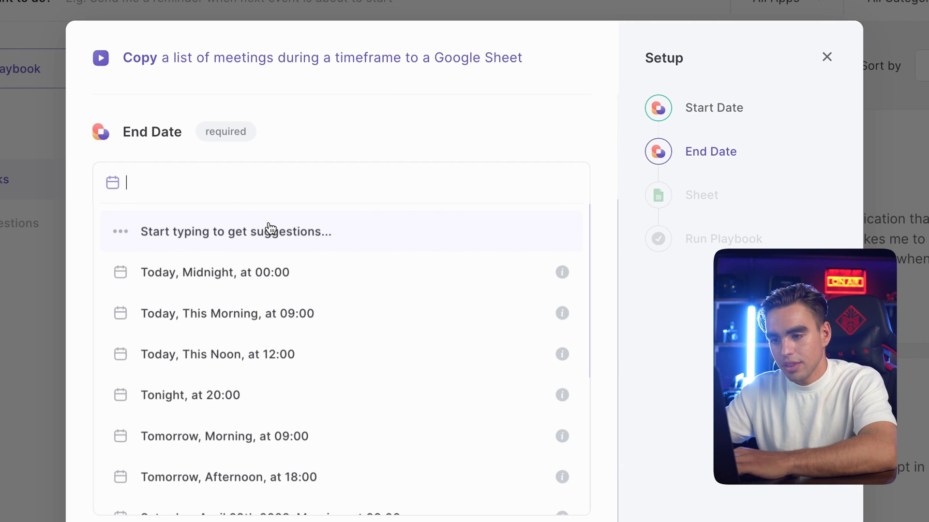
text(now)
key(Return)
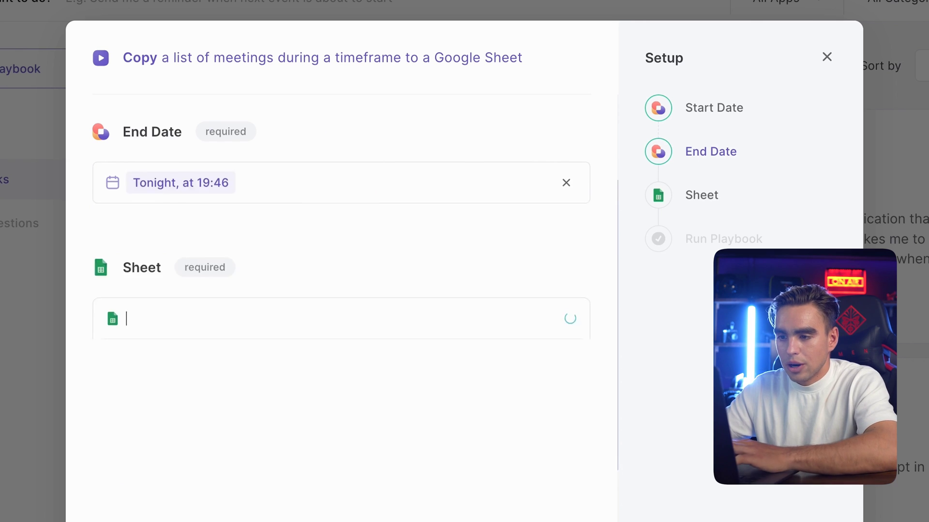
scroll(307, 347, down, 2)
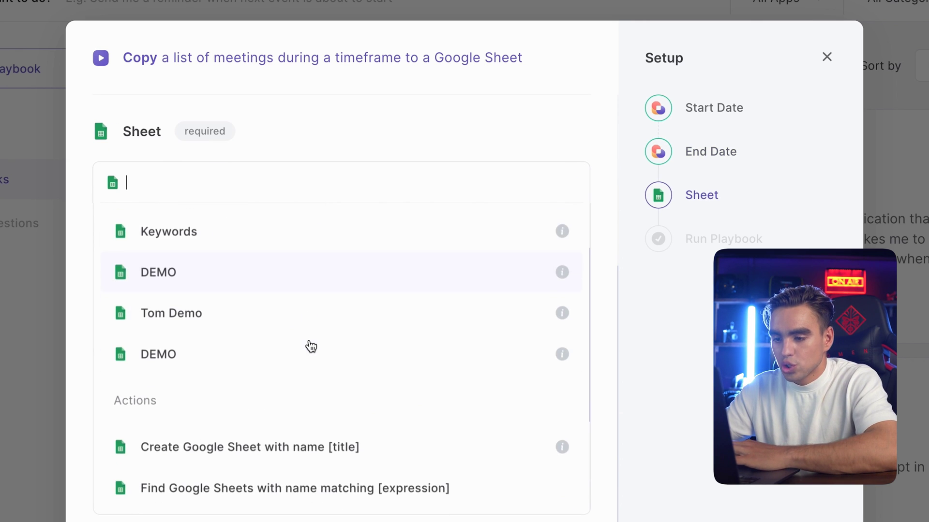
click(351, 450)
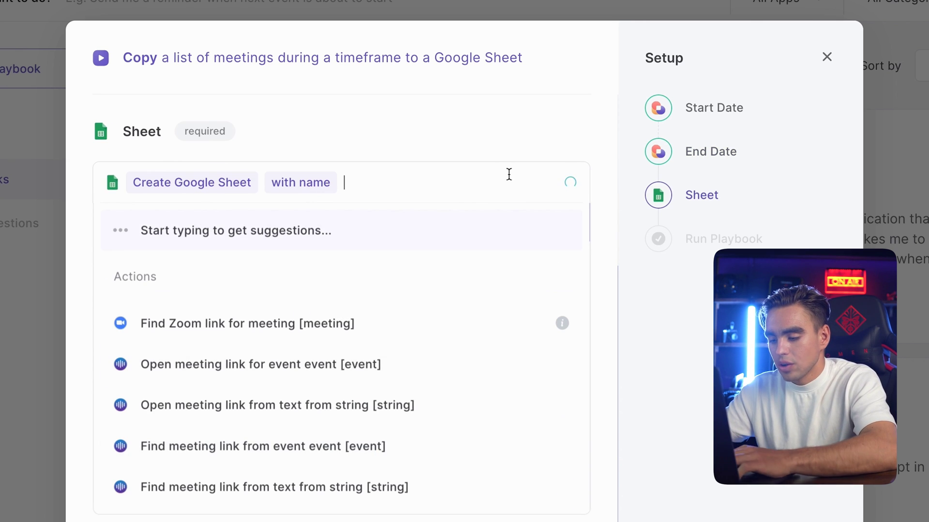
text(My Meetings)
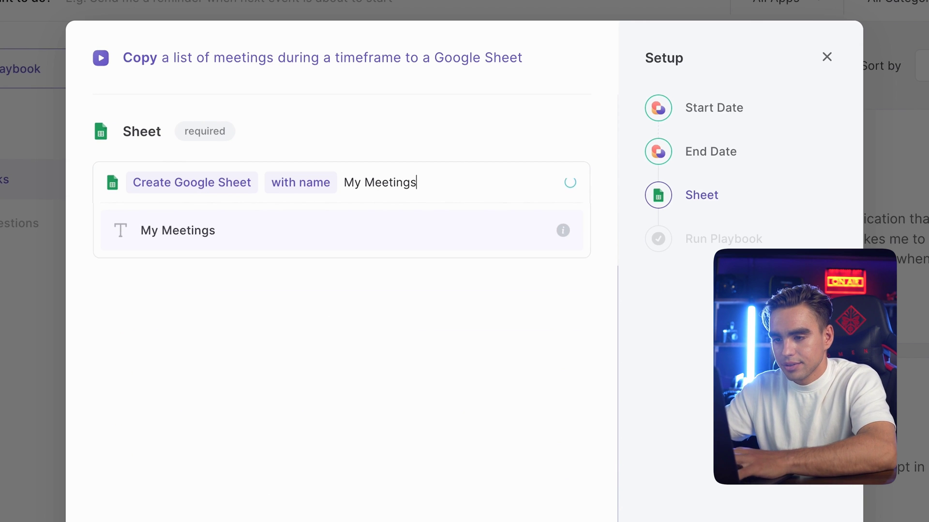
key(Return)
key(Return)
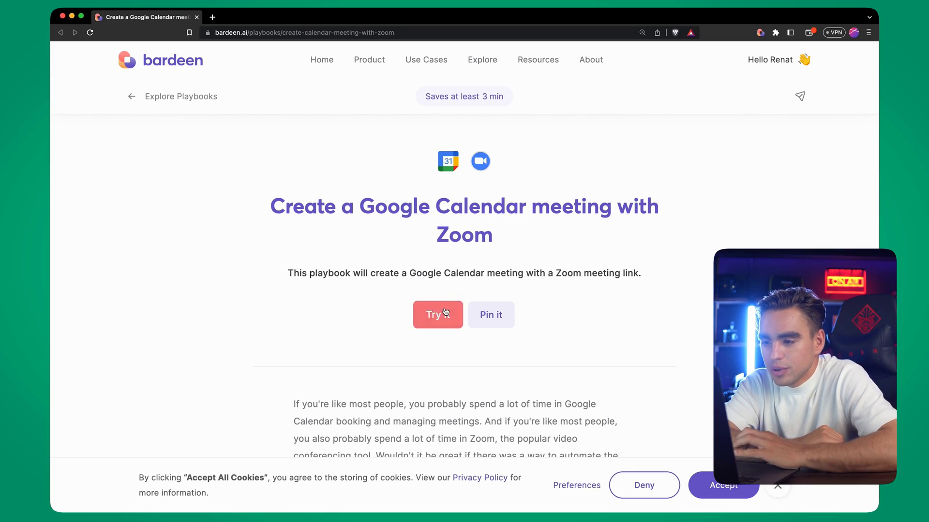
Set up the Zoom meeting: 8am tomorrow, 'Breakfast with Elon!', 30 mins, own work address; save and run
click(445, 312)
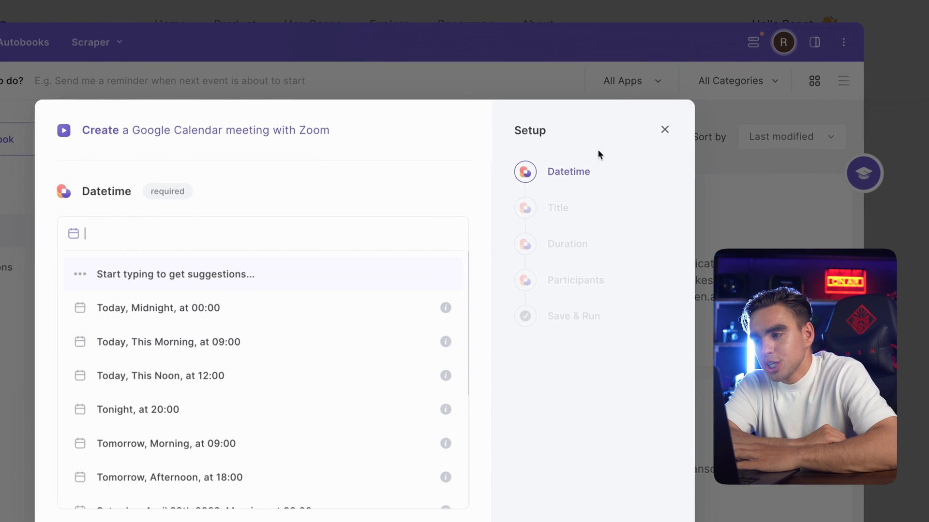
click(567, 205)
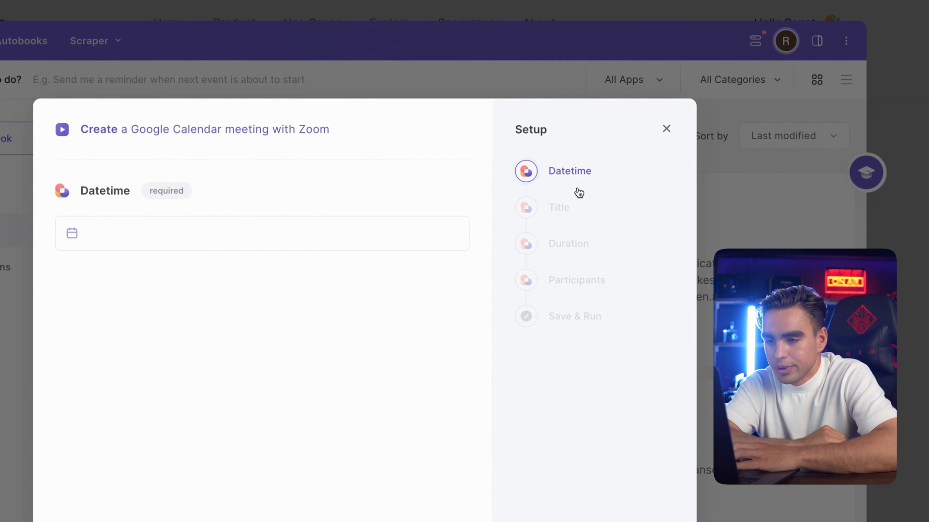
click(359, 233)
text(8am tomorrow)
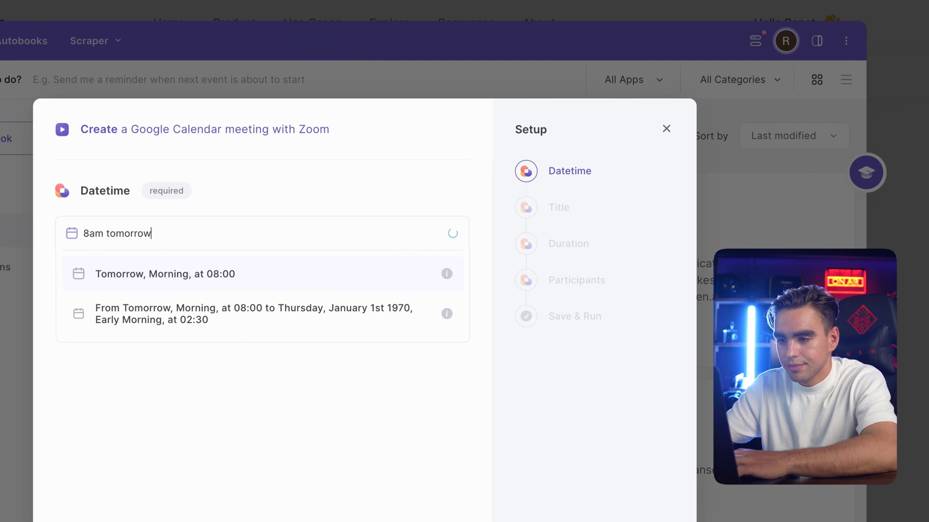
key(Return)
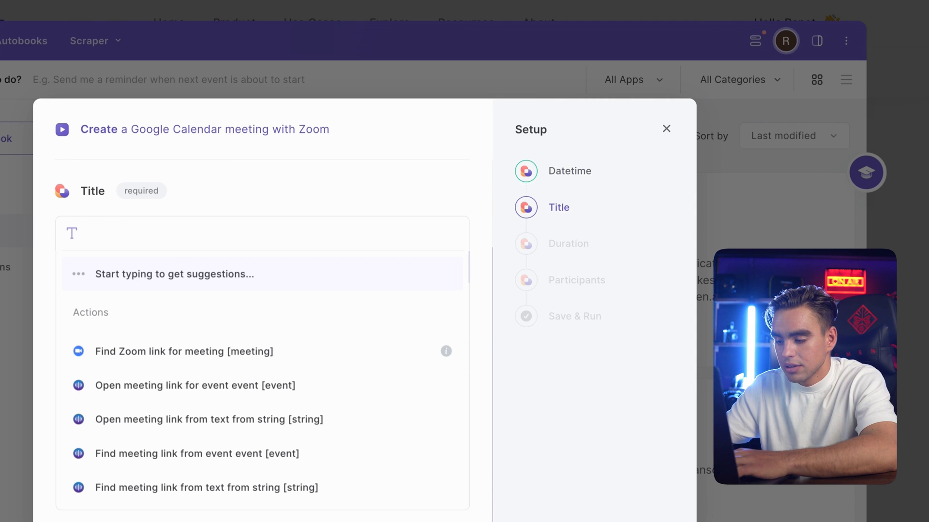
text(Breakfast with Elon!)
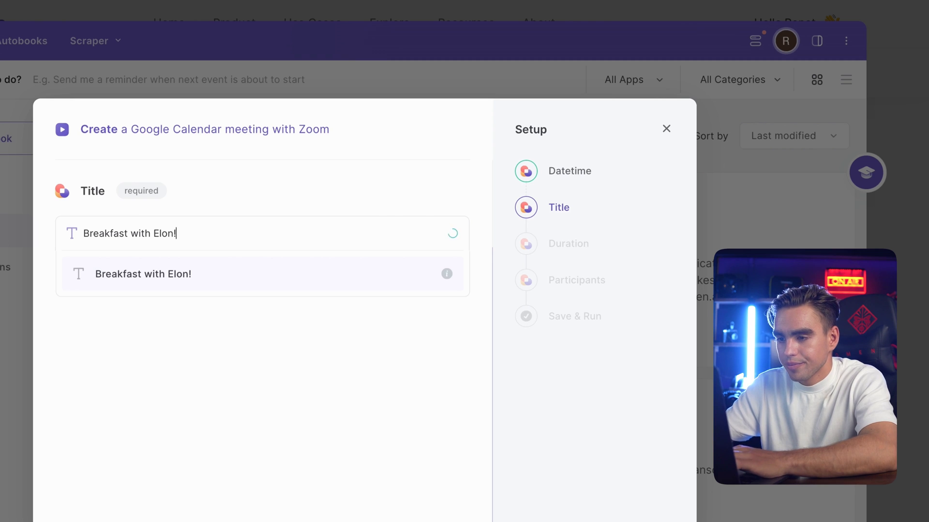
key(Return)
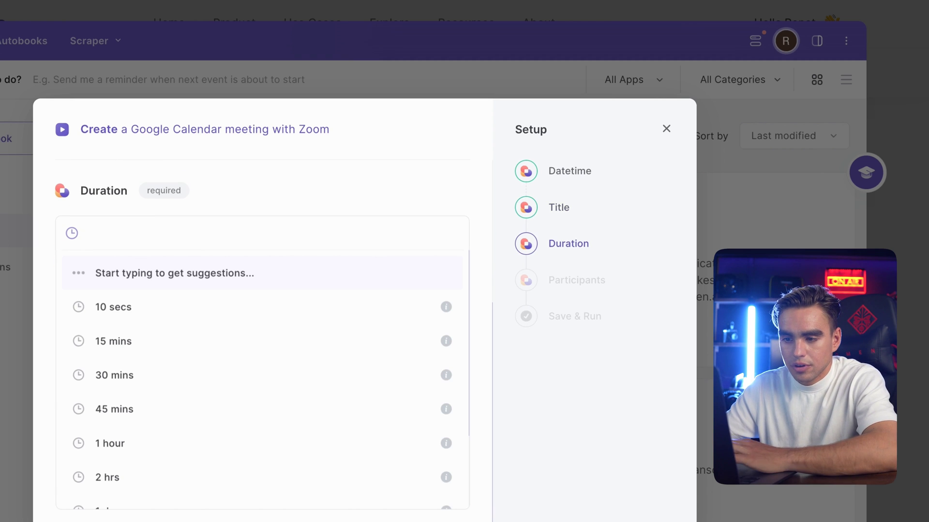
click(324, 371)
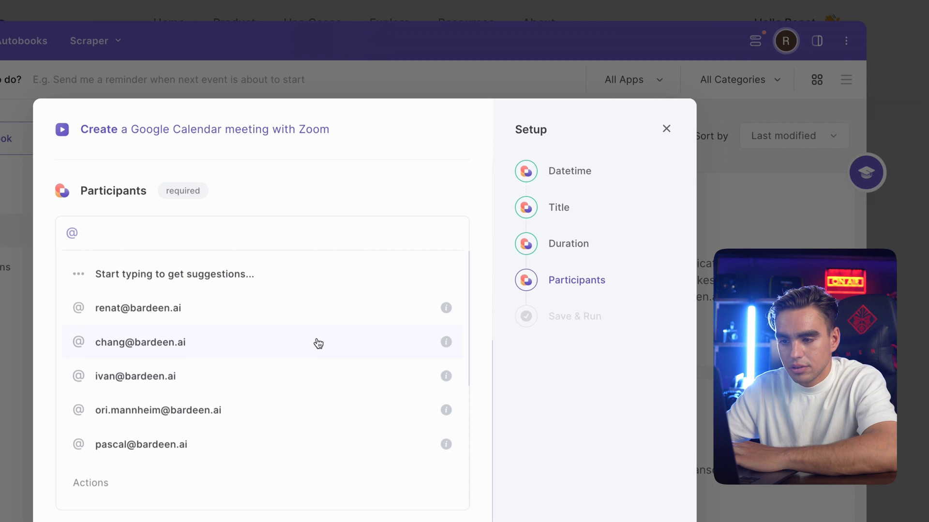
click(302, 314)
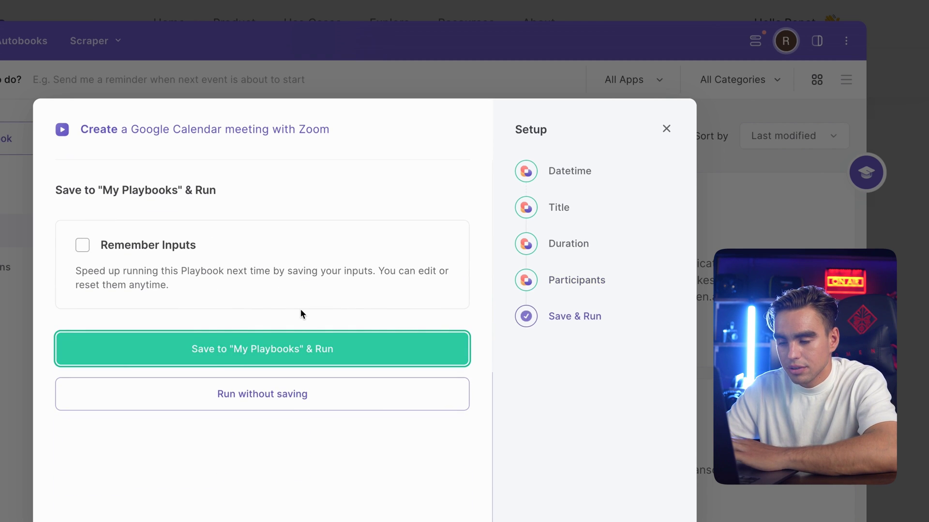
click(308, 349)
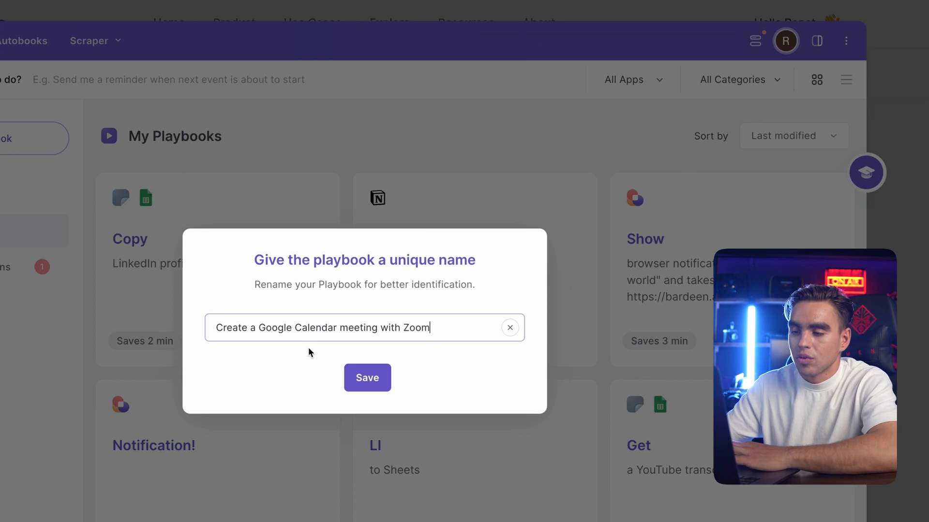
Save the playbook under the suggested name and view the Breakfast with Elon! calendar event
click(379, 383)
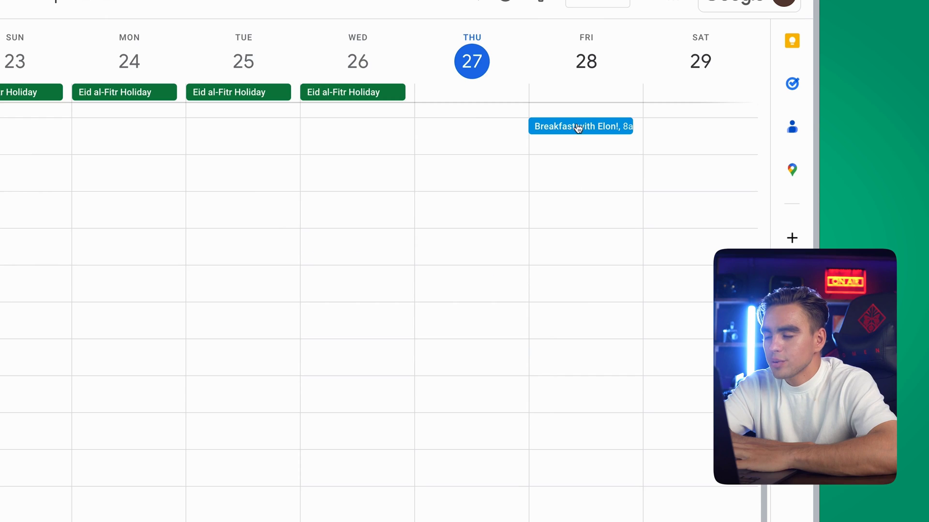
click(578, 127)
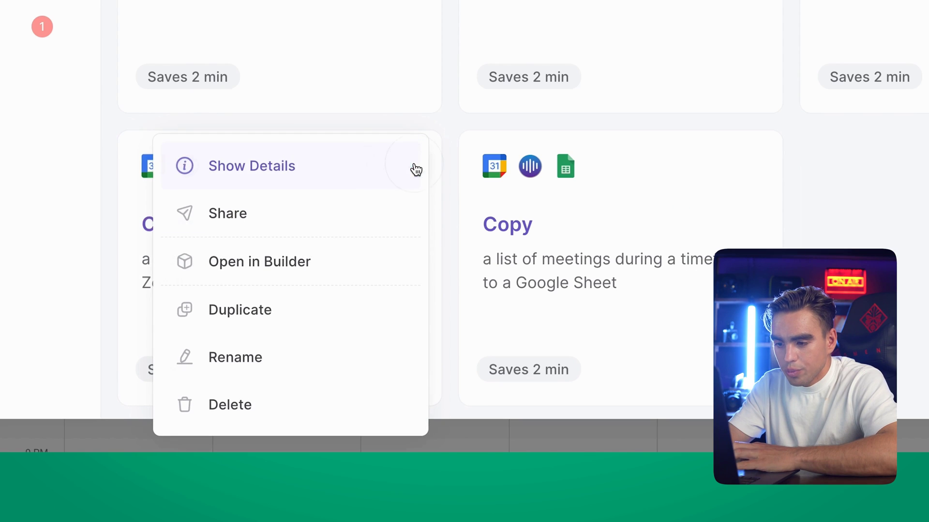
Open the playbook in the Builder and set Create event's participants to a fixed work e-mail address
click(344, 269)
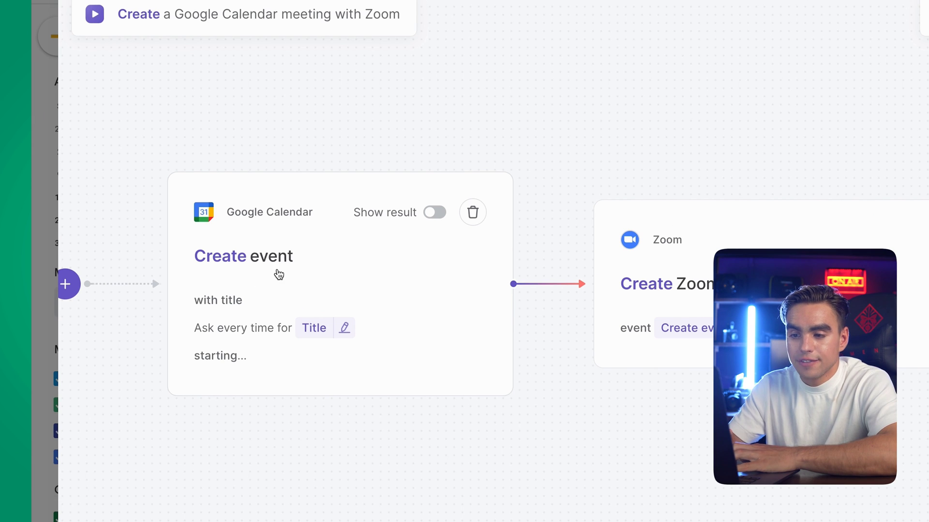
click(314, 293)
scroll(315, 292, down, 4)
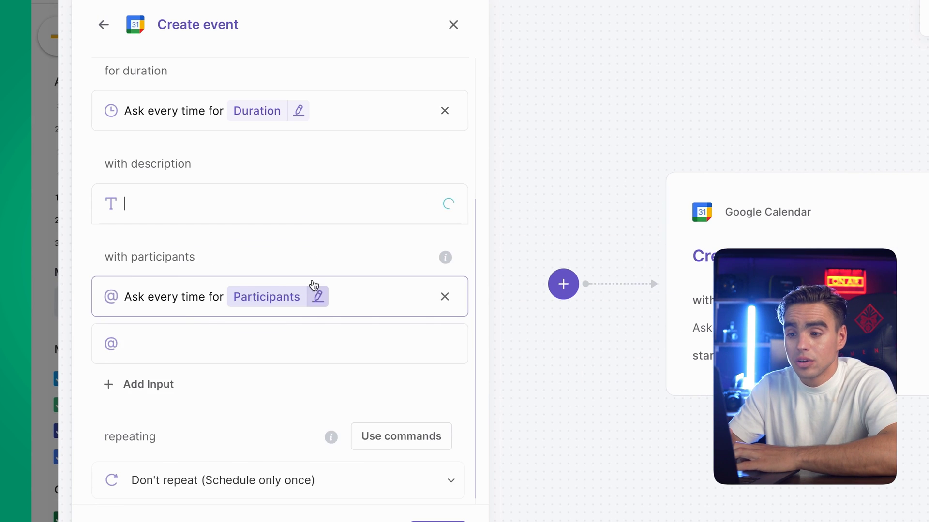
click(352, 80)
scroll(365, 145, up, 4)
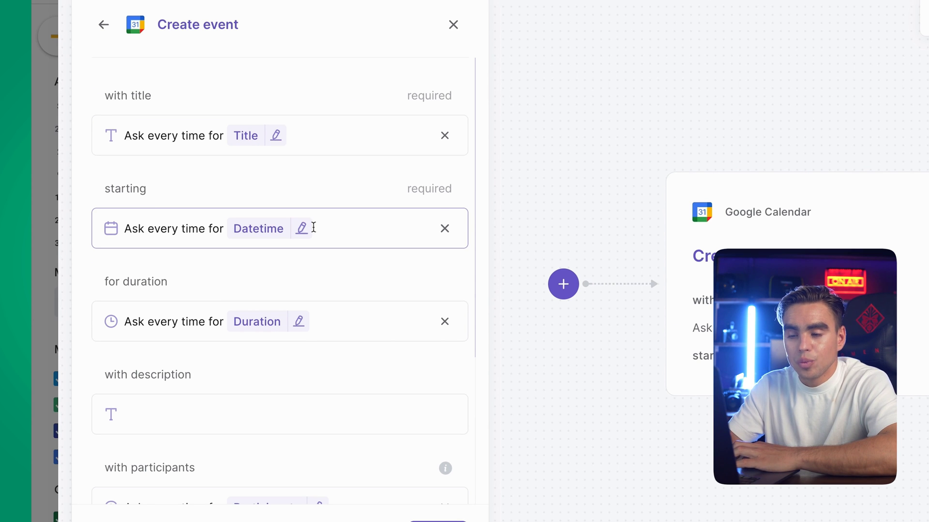
scroll(276, 253, down, 1)
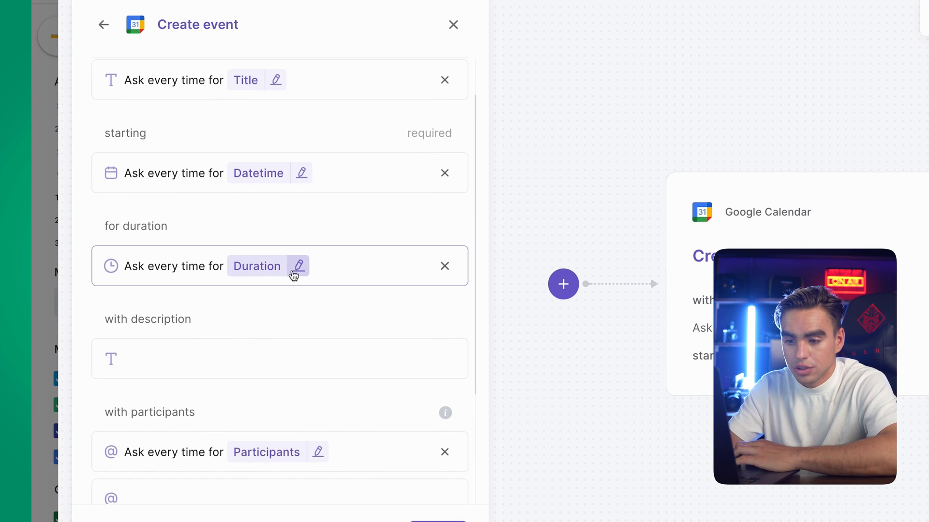
scroll(292, 278, down, 3)
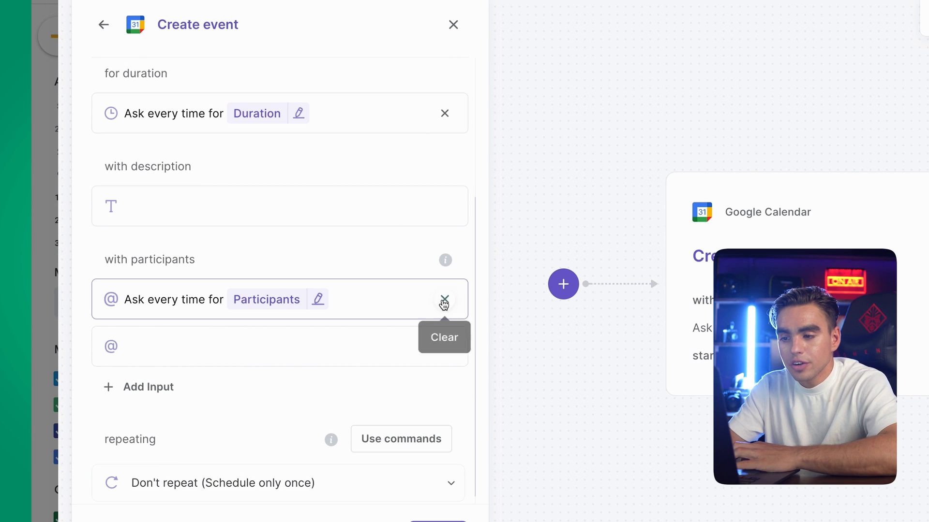
click(443, 300)
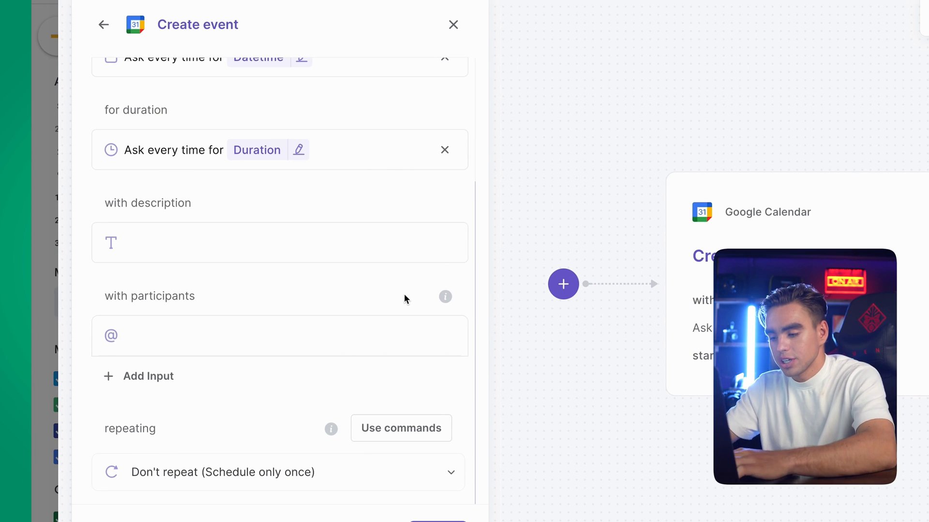
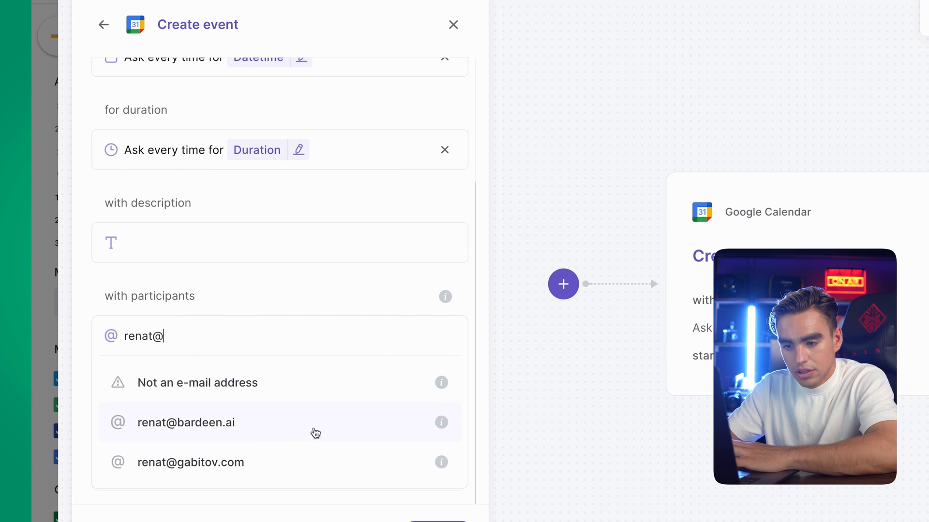
click(319, 436)
scroll(318, 207, down, 2)
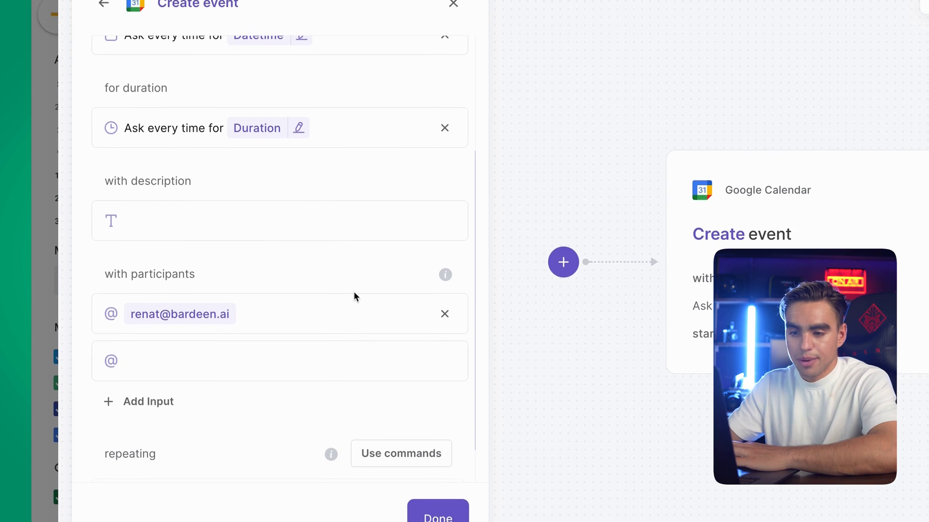
Ask for participants each run via an optional input named 'Emails of Participants', then close the step
click(355, 315)
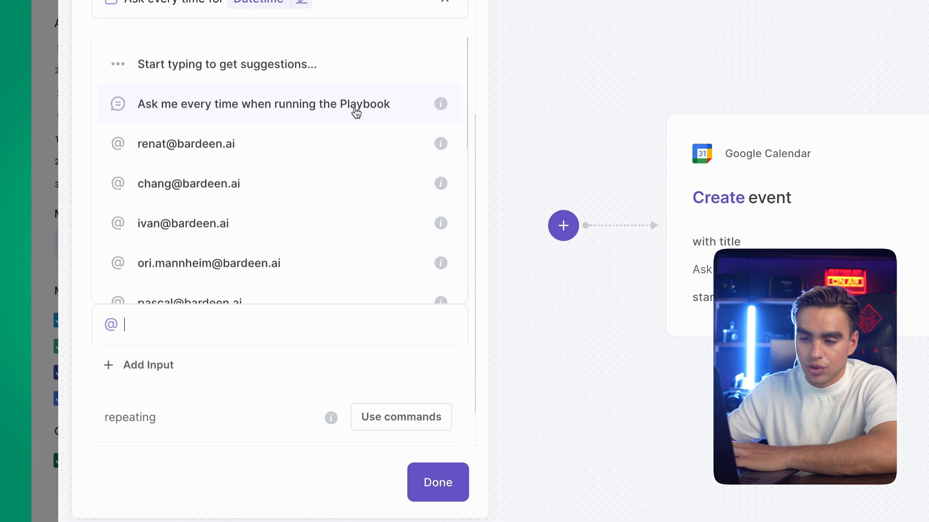
click(257, 119)
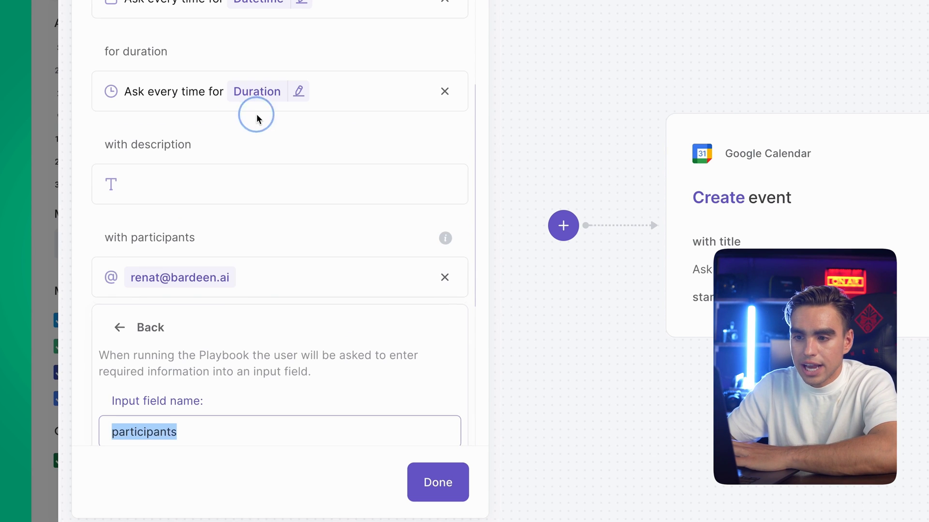
scroll(296, 216, down, 4)
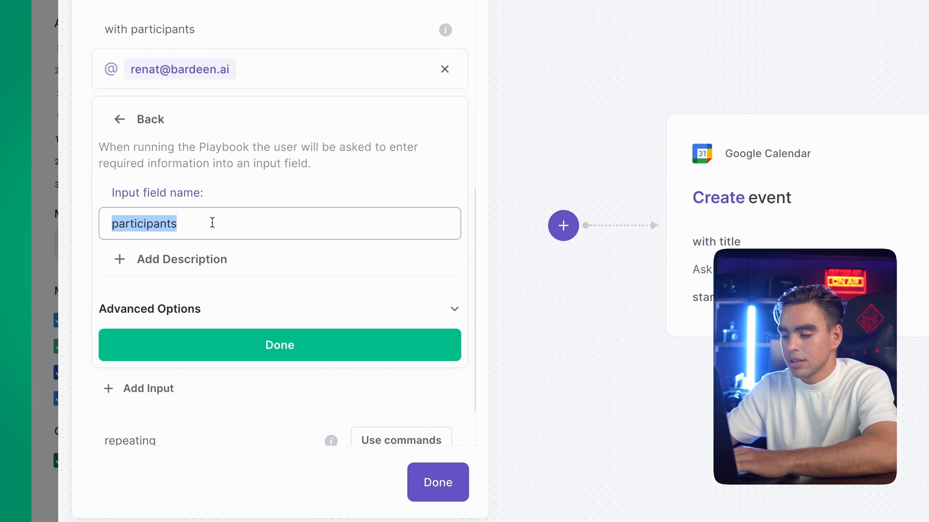
text(Emails of P)
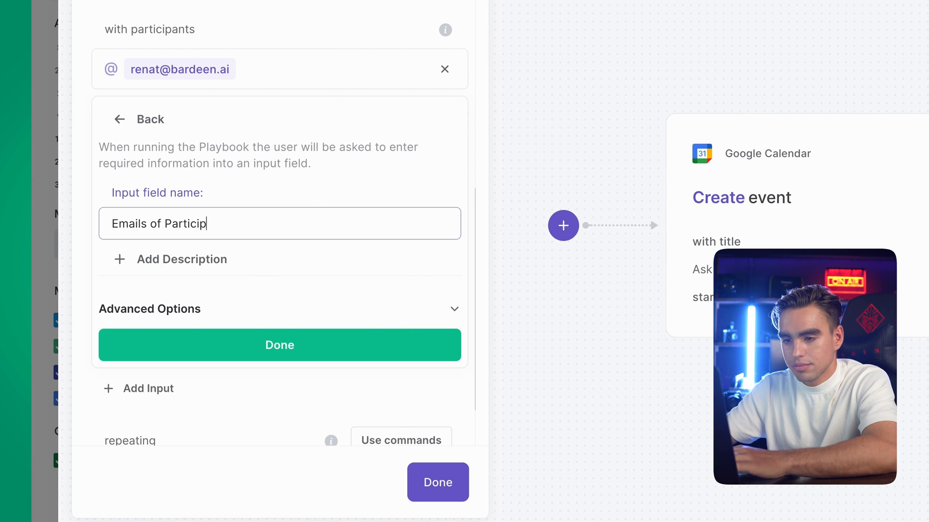
text(s)
click(257, 307)
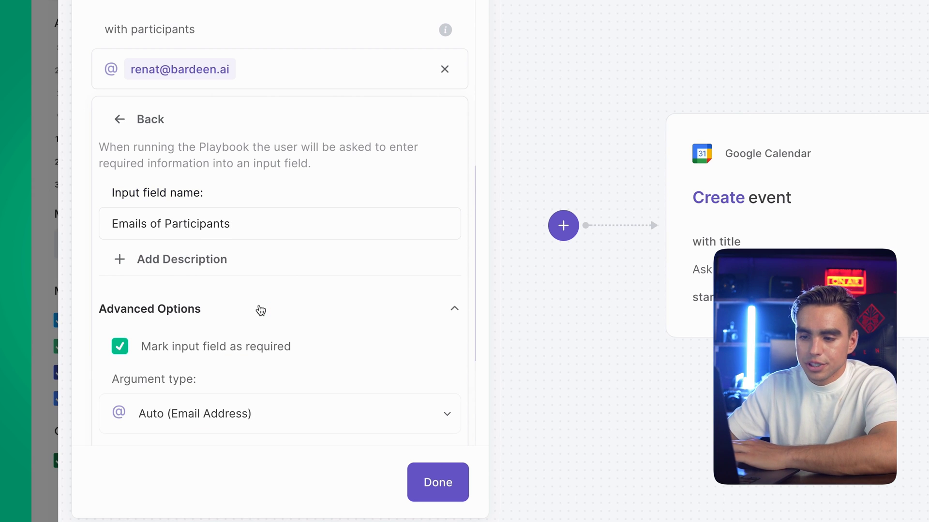
scroll(260, 310, down, 2)
scroll(260, 310, down, 1)
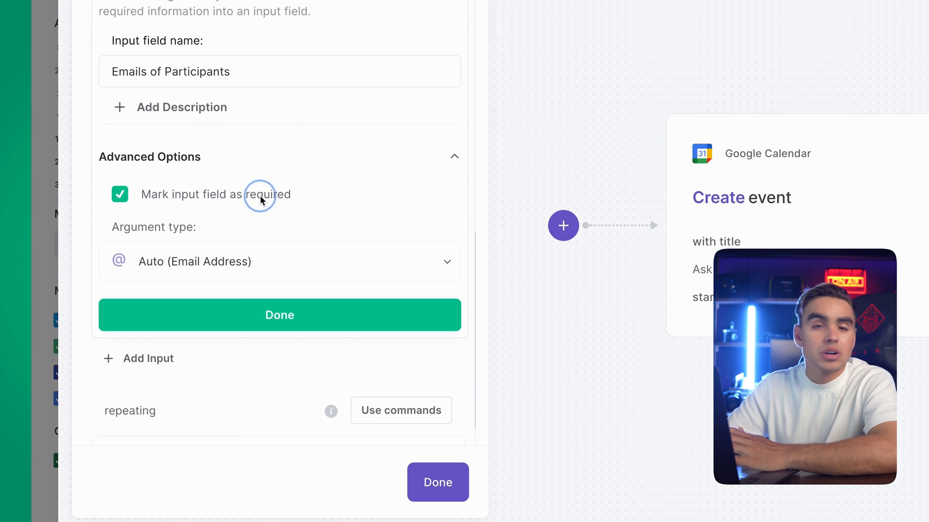
click(123, 193)
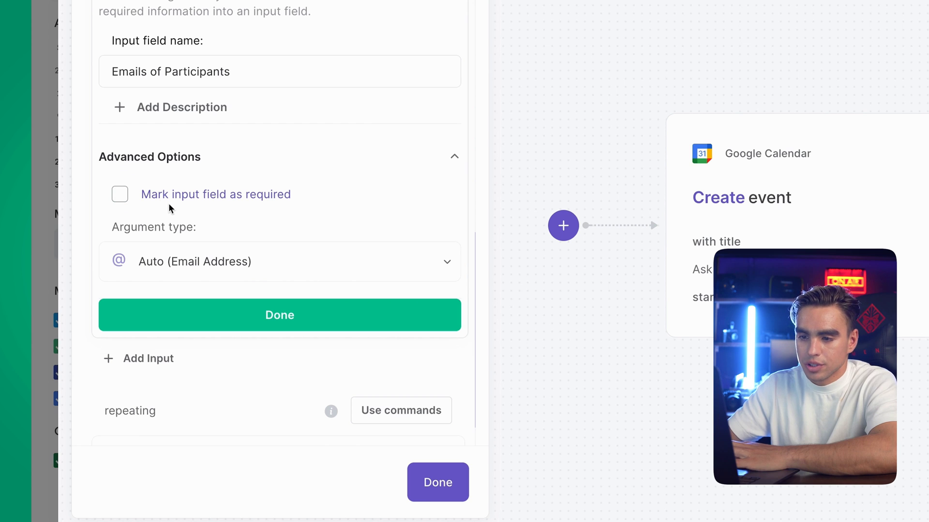
click(283, 315)
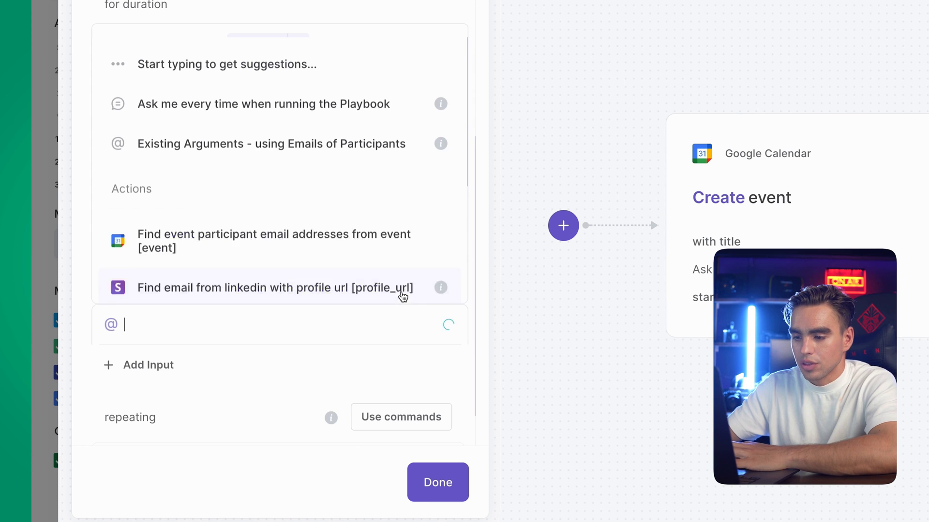
click(451, 482)
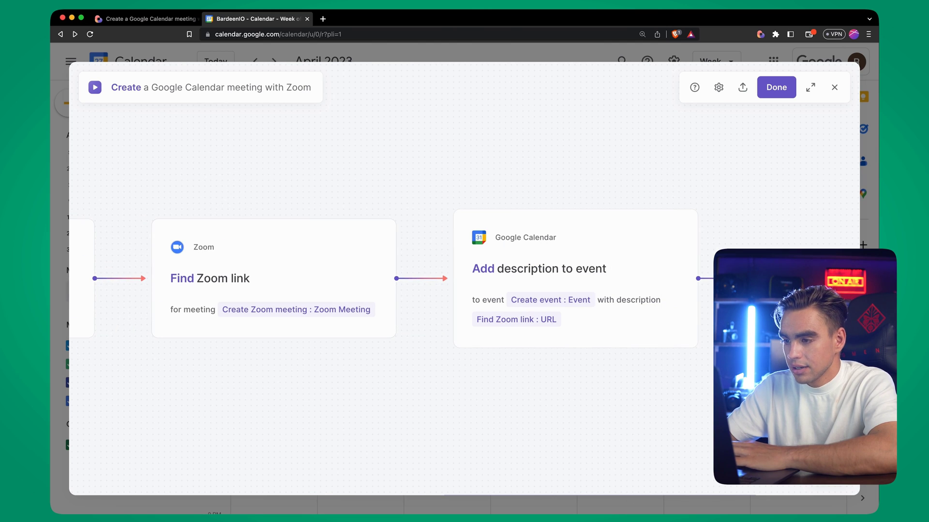
Add a Google Mail Send email step after the Add description to event step
click(635, 278)
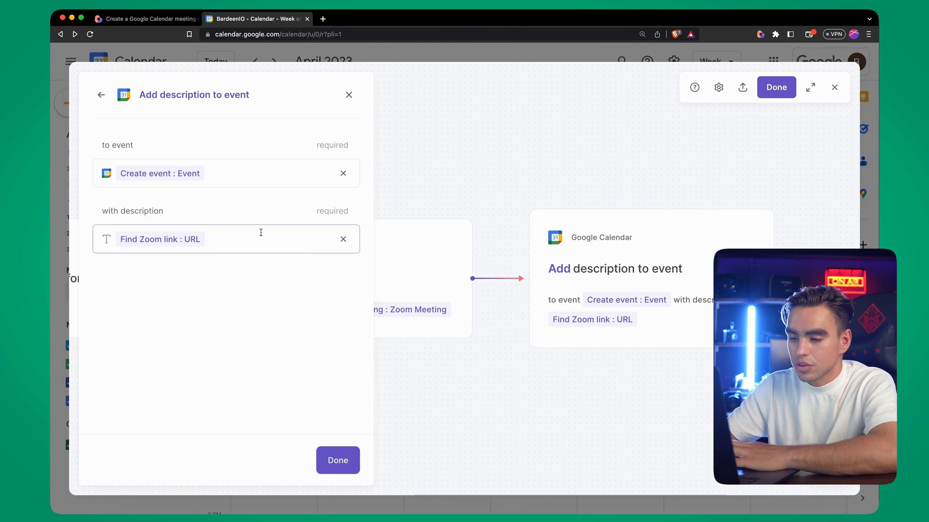
click(347, 456)
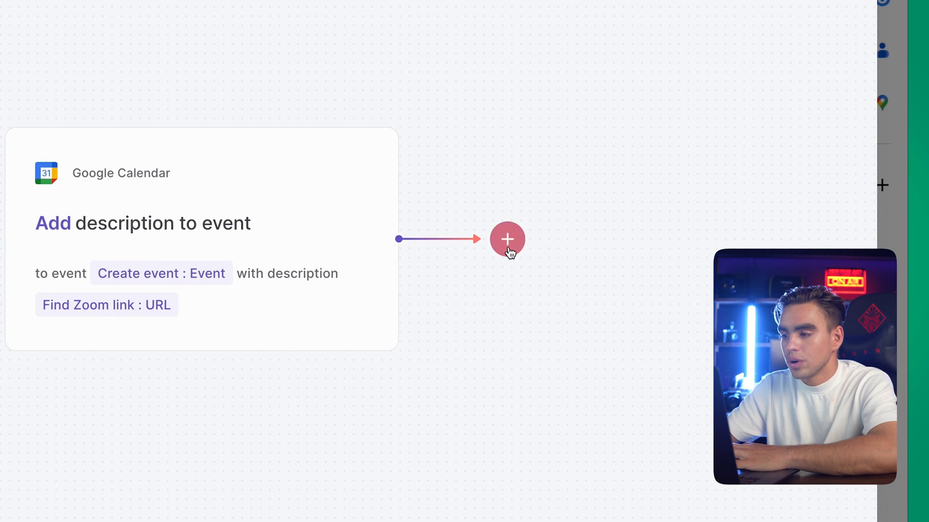
click(508, 246)
click(506, 300)
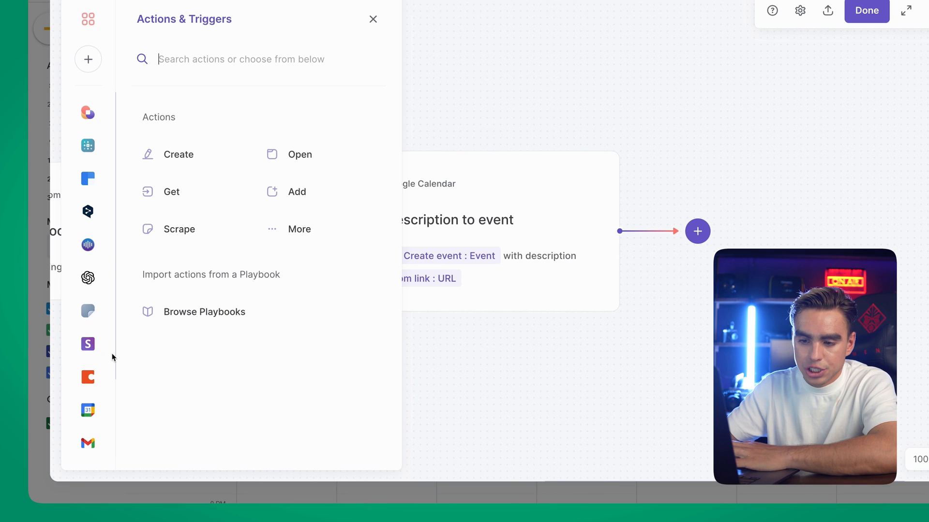
click(87, 441)
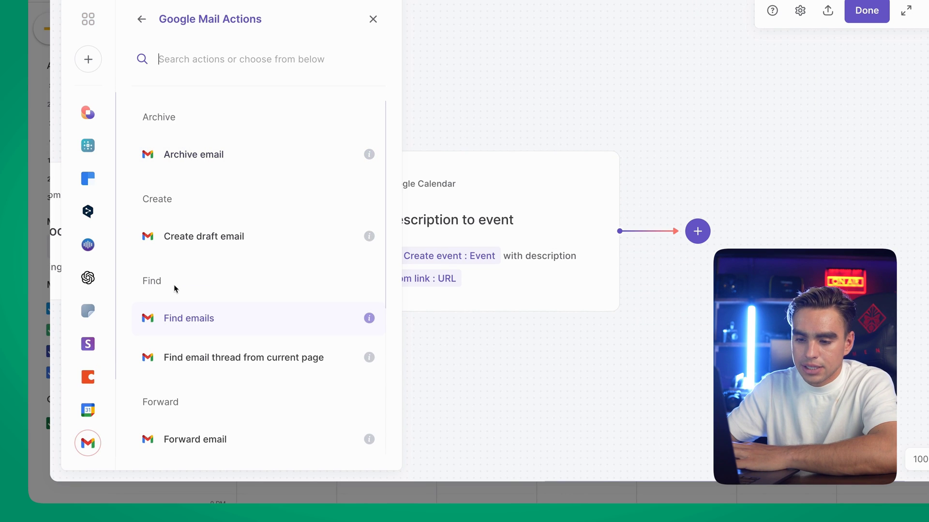
scroll(244, 395, down, 5)
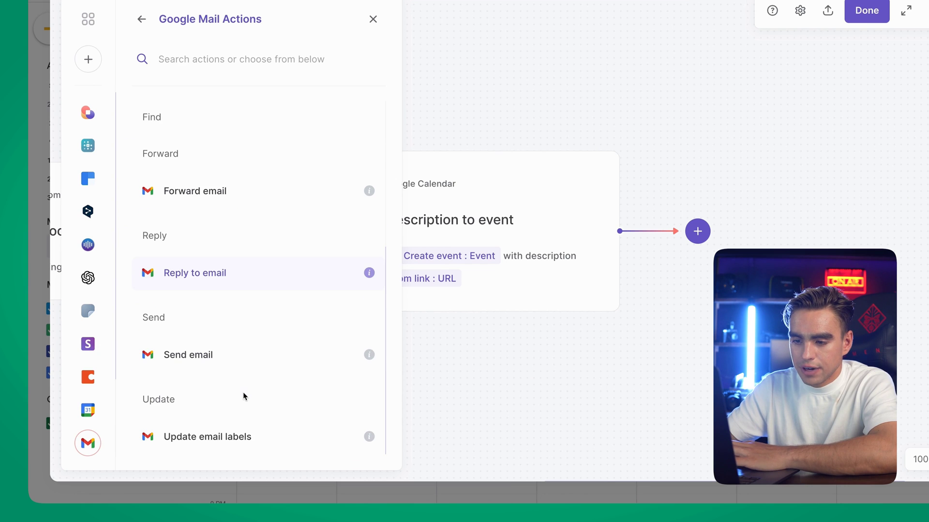
click(240, 355)
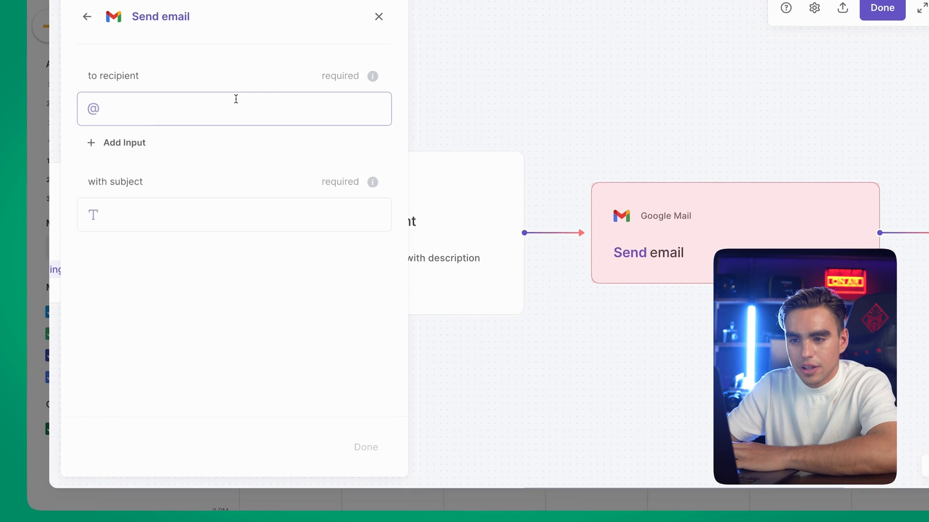
Send the email to Emails of Participants, subject 'New Meeting Scheduled!', with a work address in CC
click(236, 98)
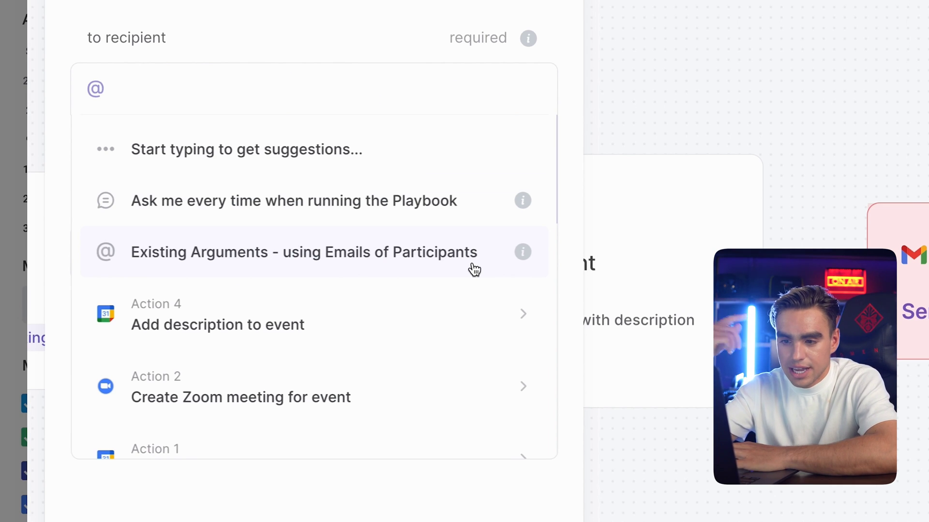
click(473, 267)
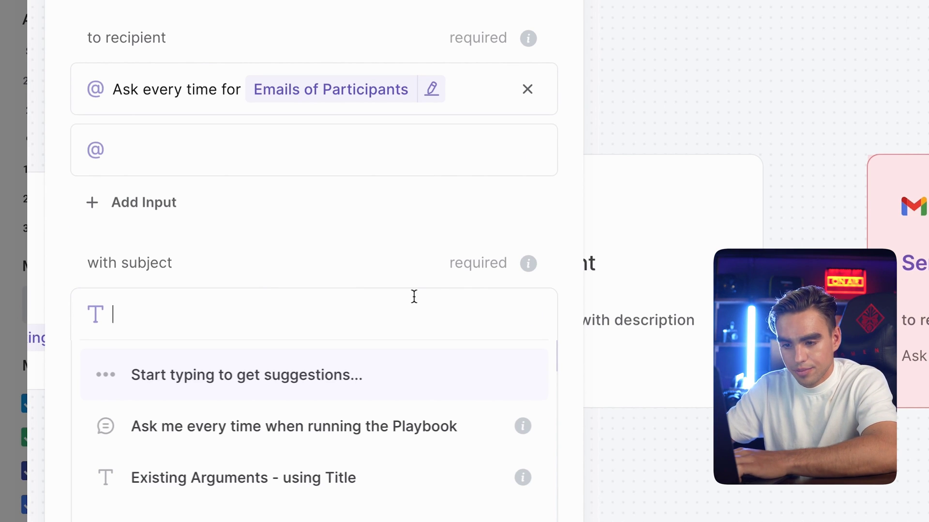
text(New Meeting Schedul)
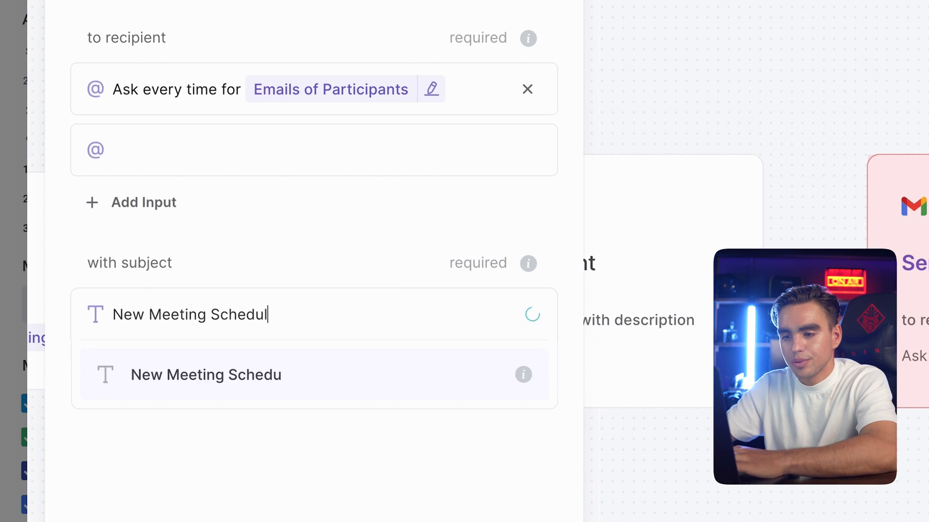
text(ed!)
key(Return)
key(Tab)
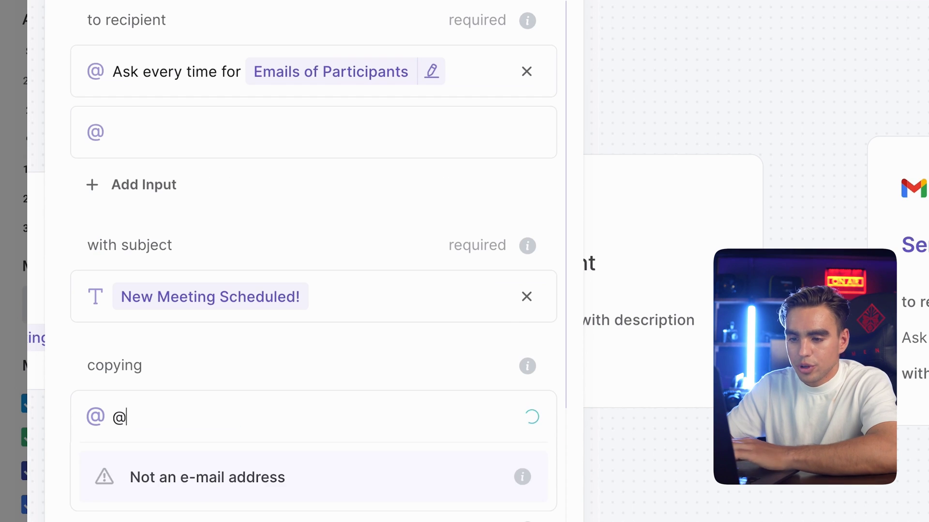
click(325, 475)
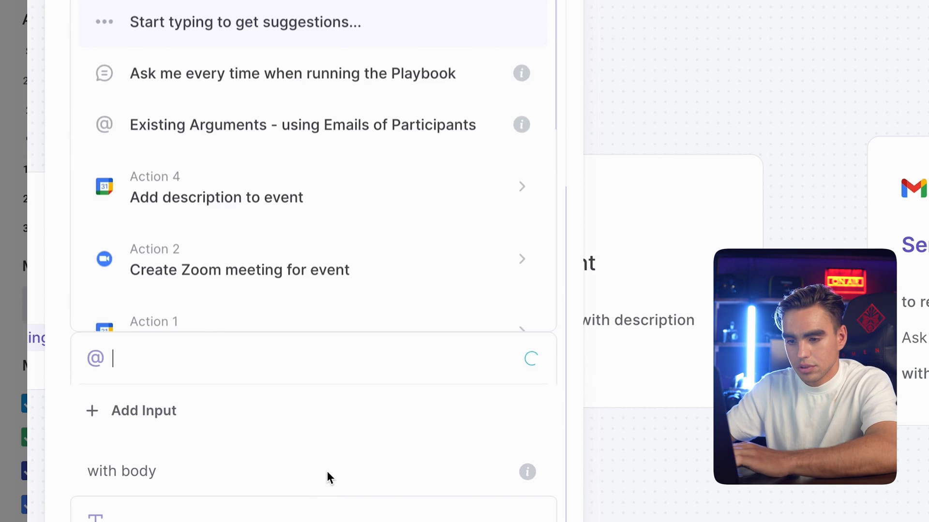
click(369, 505)
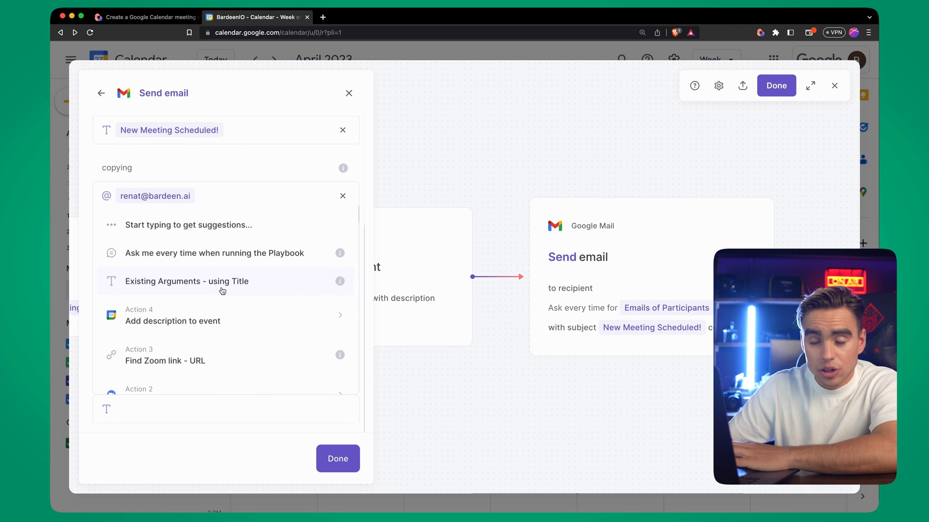
click(337, 457)
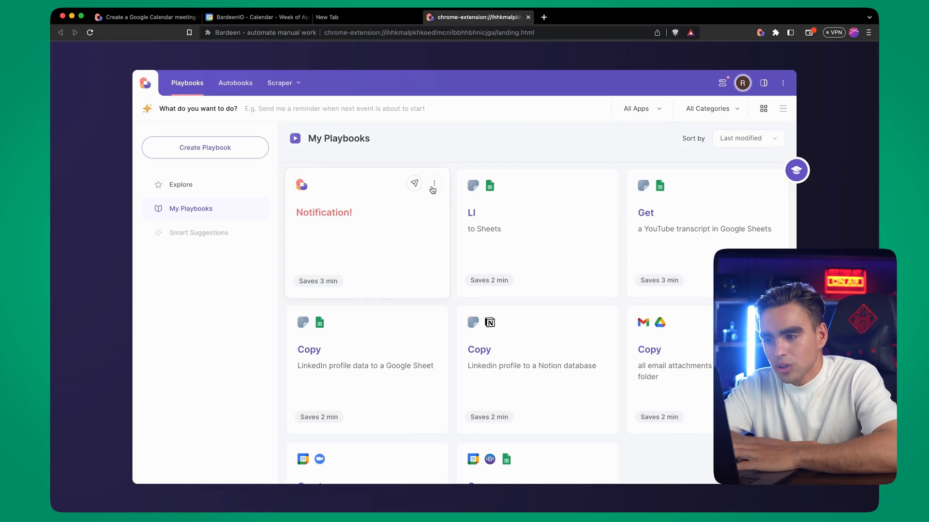
Open the Notification! playbook in the Builder from its card's three-dot menu
click(434, 184)
click(410, 245)
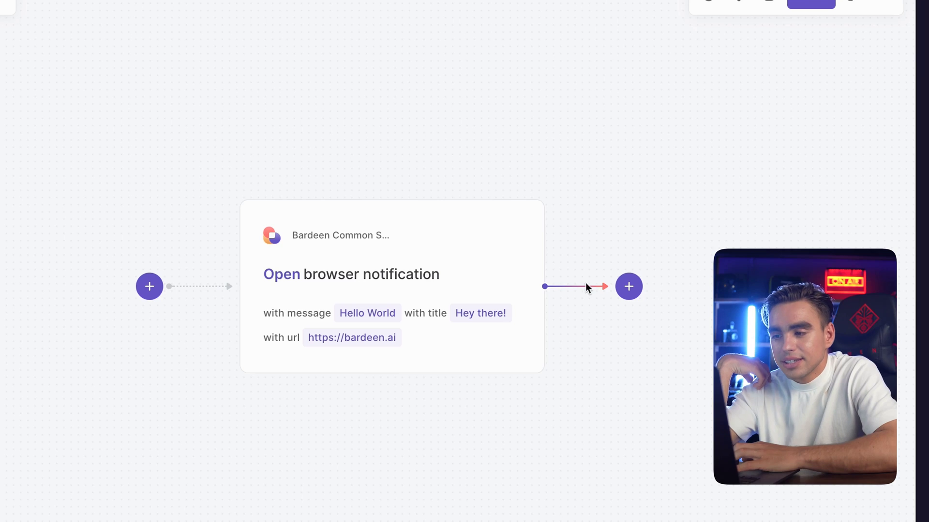
Add an SMS Notifications Send text message step after the notification, addressed to the recipient's phone number
click(632, 288)
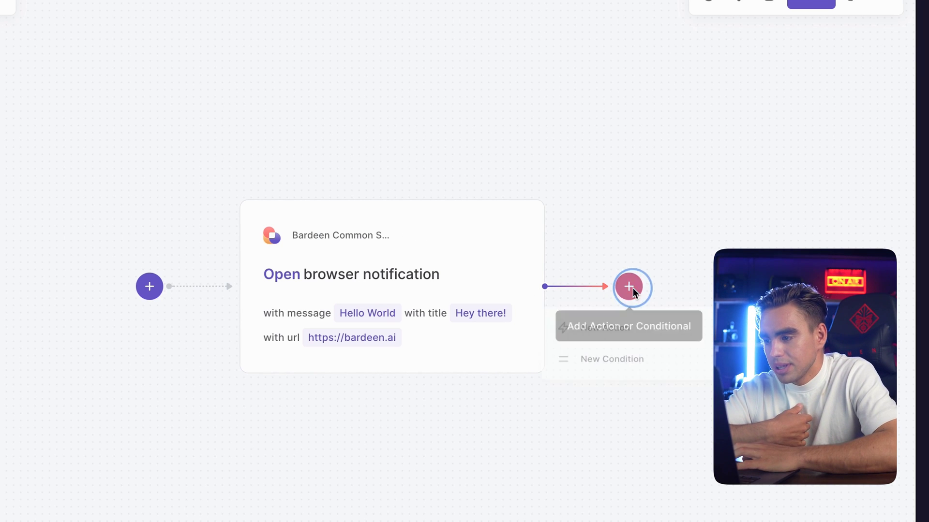
click(640, 327)
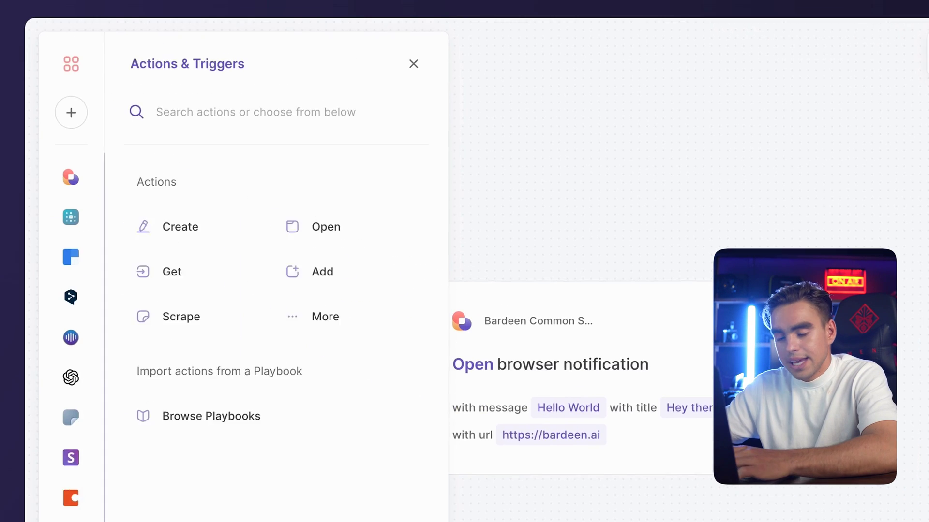
text(text message)
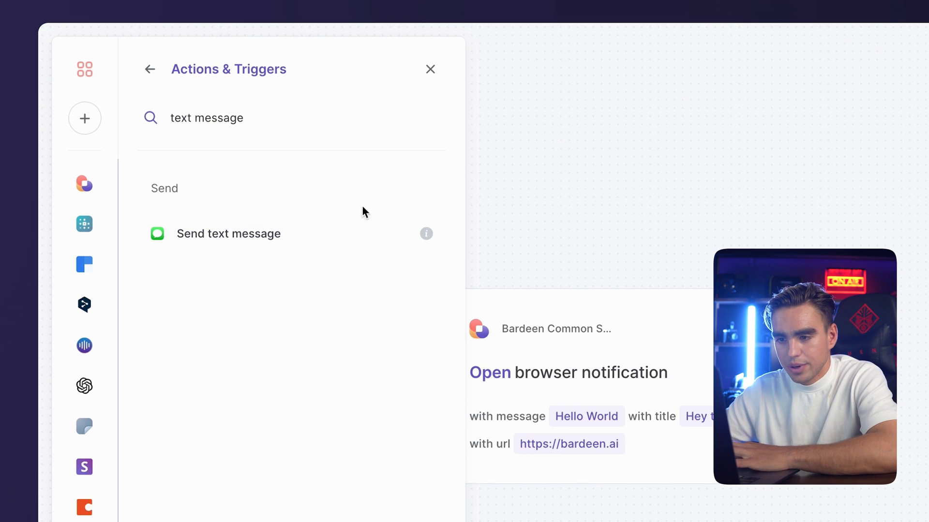
click(339, 235)
click(584, 435)
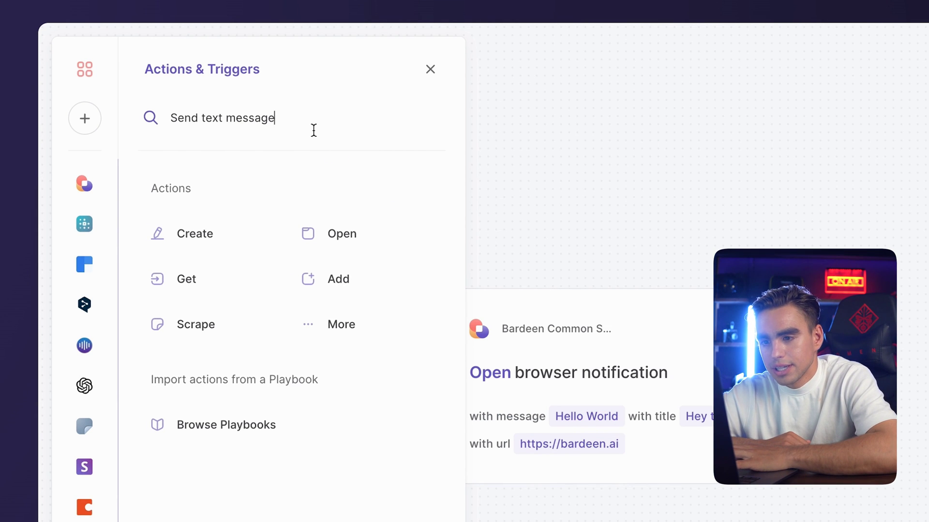
click(201, 127)
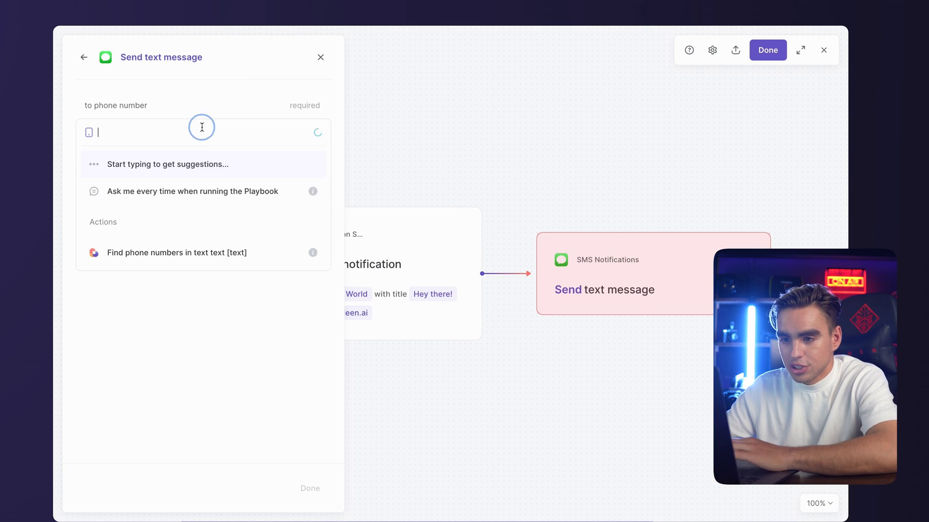
text(+4)
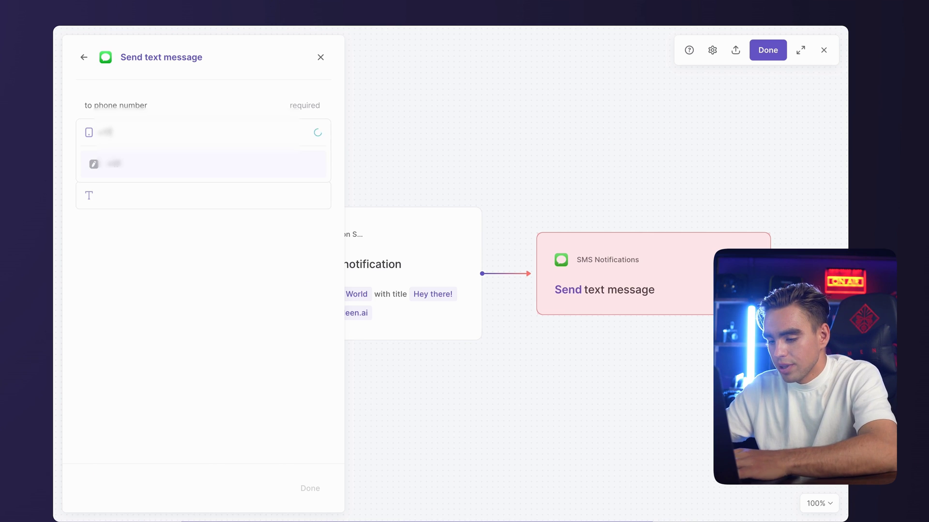
text(555)
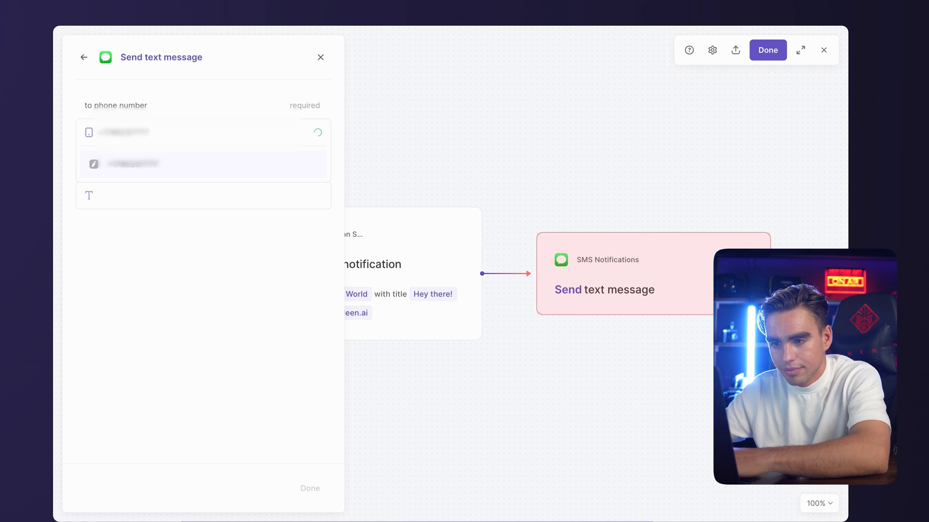
click(215, 194)
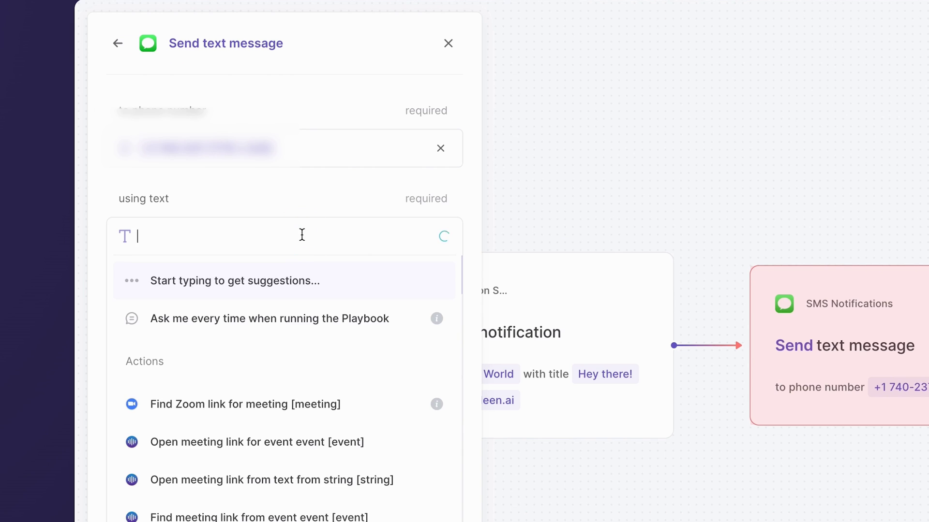
Commit 'Meditate!' as the SMS text and clear the notification's Hello World message
text(Meditate!)
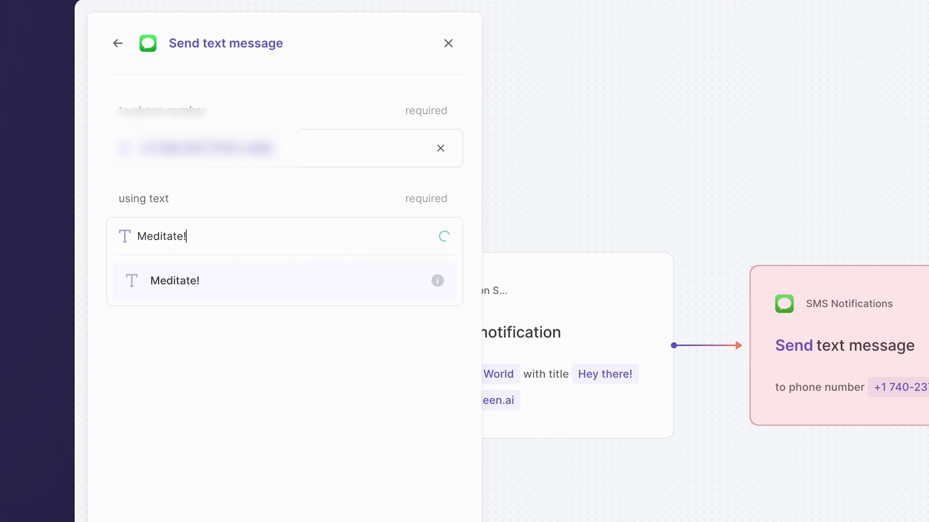
key(Return)
click(597, 318)
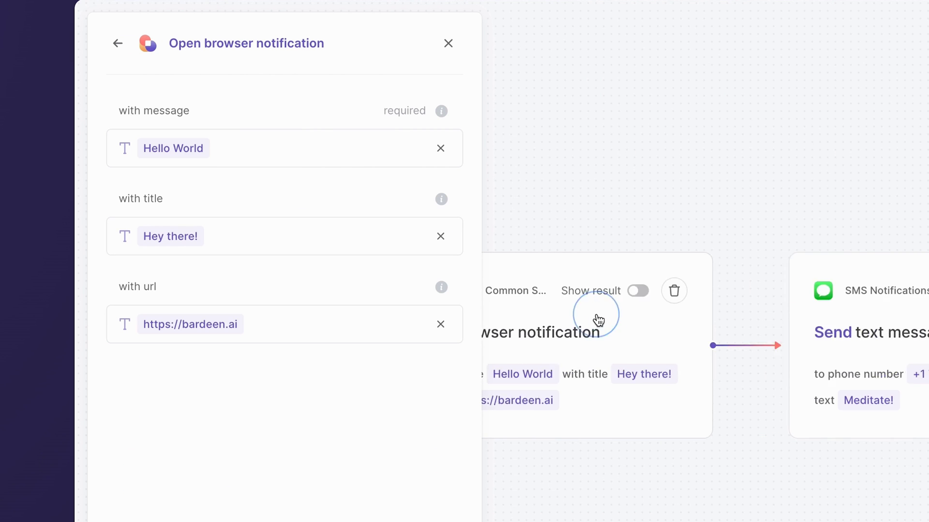
click(367, 147)
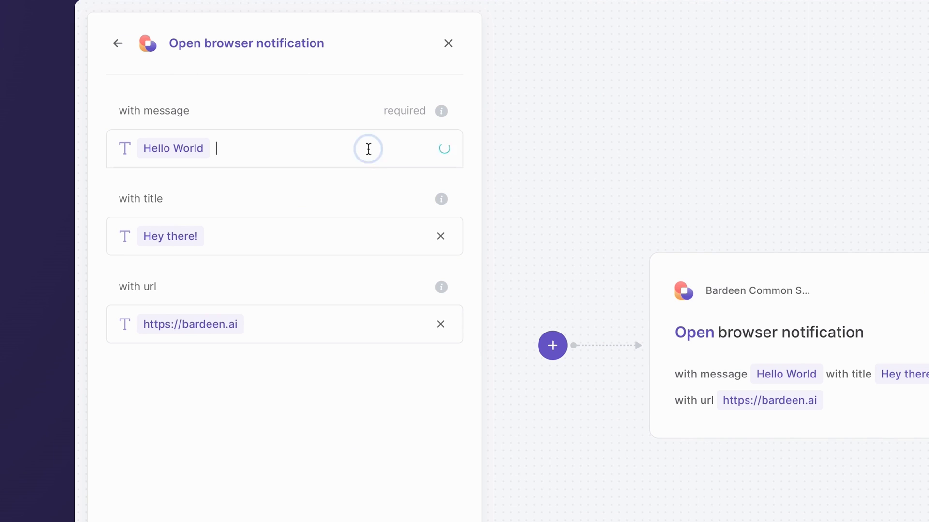
key(BackSpace)
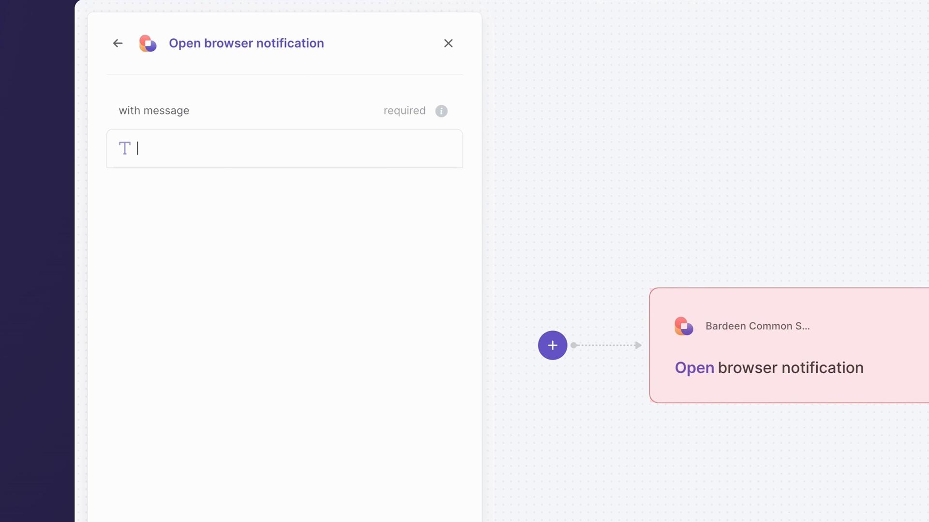
Set the notification message to 'Remember to Meditate.' and its title to 'Meditate!'
text(emem)
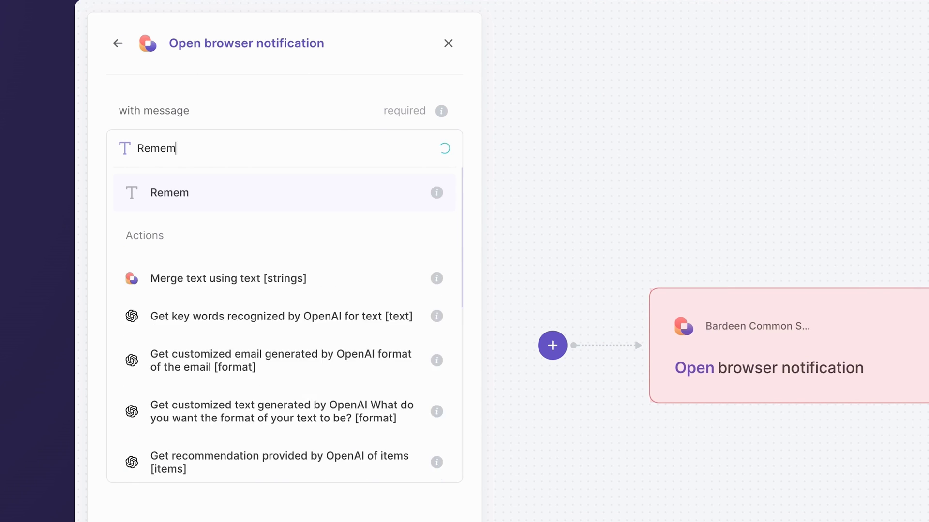
text(ber to Meditate)
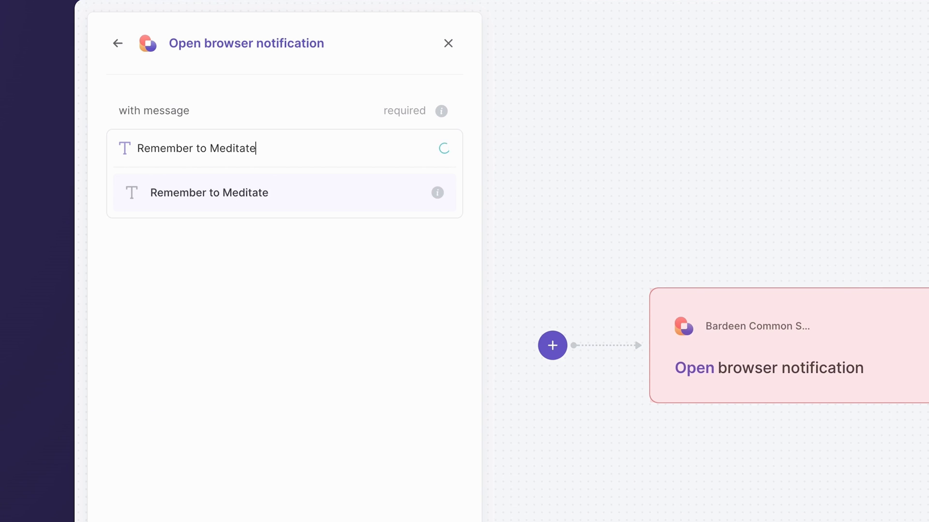
text(.)
key(Return)
text(M)
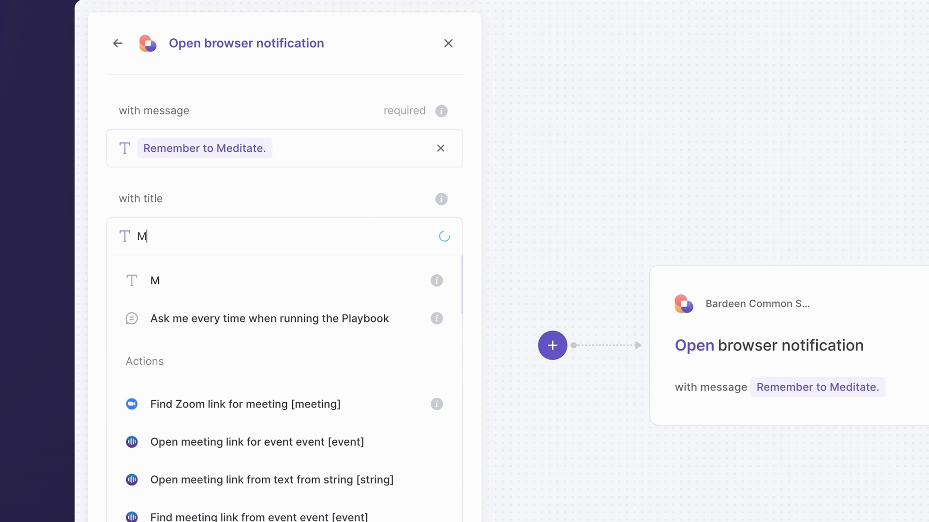
text(editate!)
key(Return)
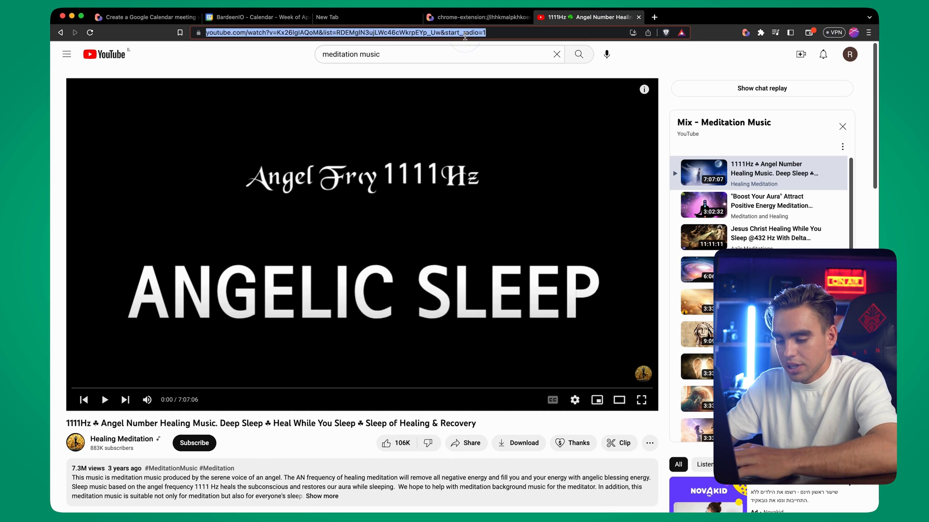
Copy the meditation video's web address and bring the Bardeen notification settings back up
key(super+c)
key(BackSpace)
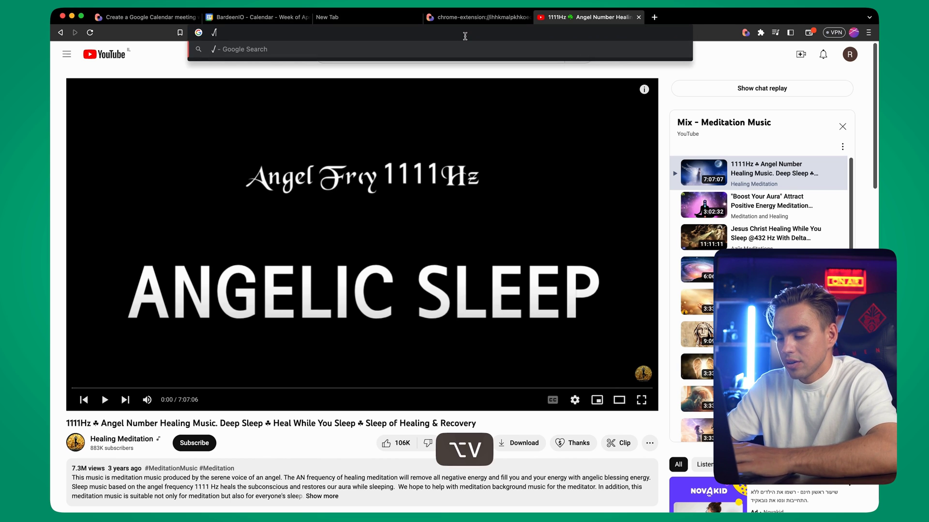
key(alt+b)
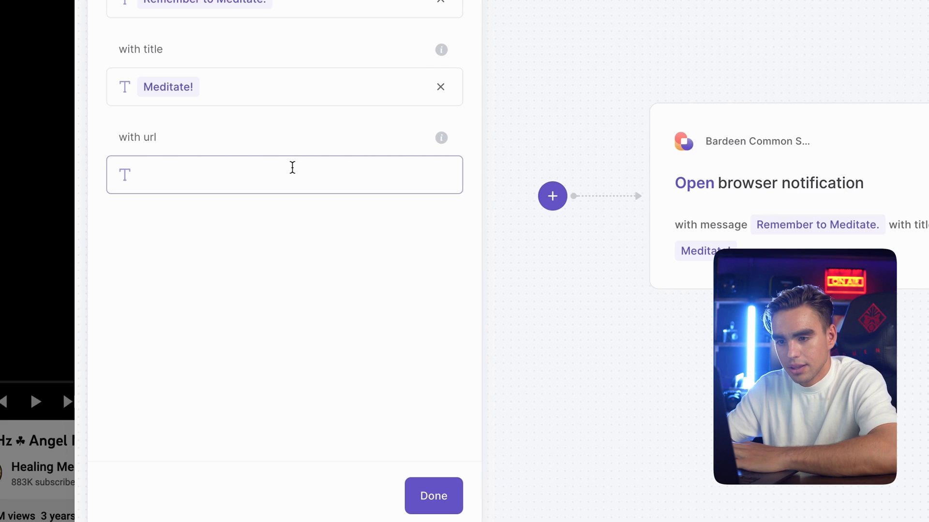
Paste the YouTube video address as the notification's link and close its settings
click(262, 263)
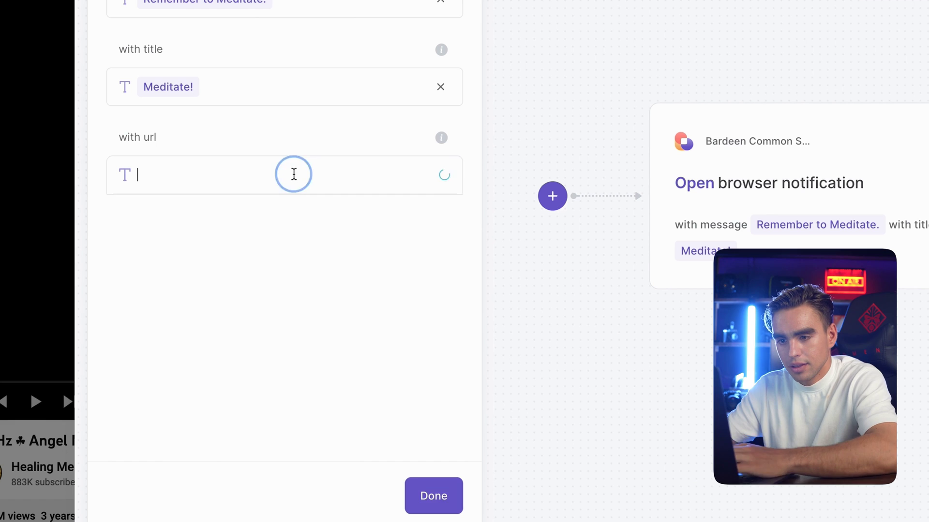
key(super+v)
click(306, 224)
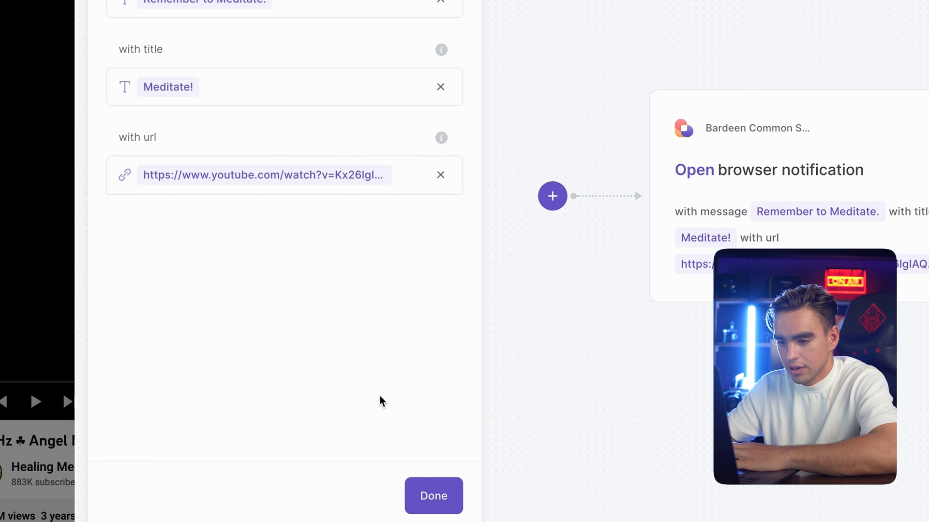
click(421, 483)
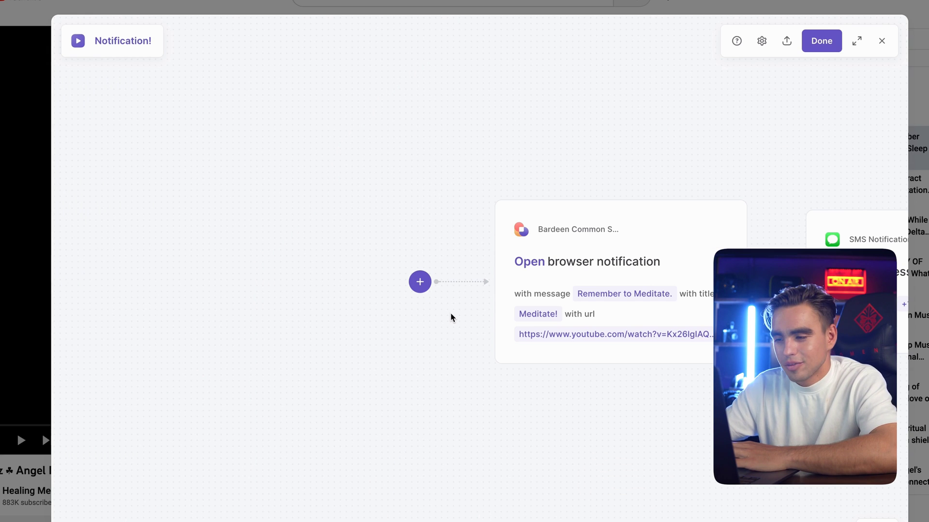
Add a schedule trigger starting today at 1pm, repeating daily and never stopping
click(420, 282)
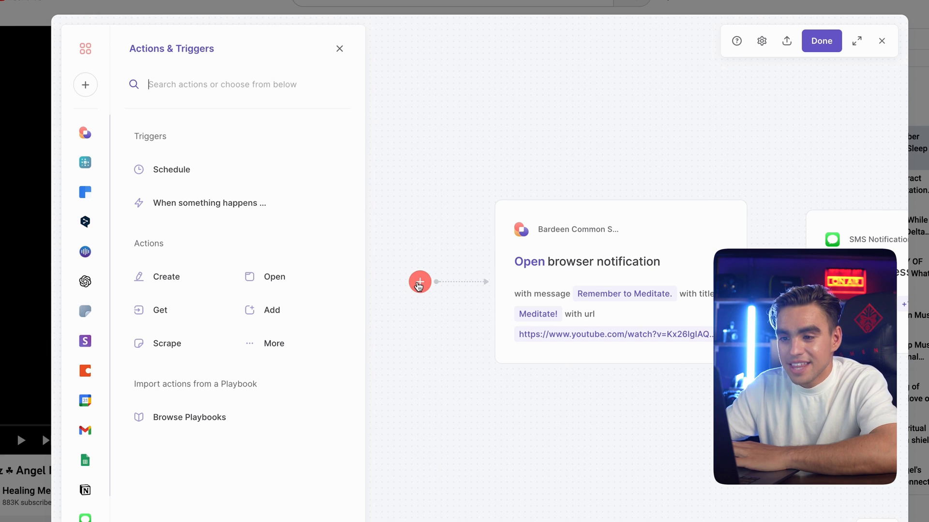
click(270, 180)
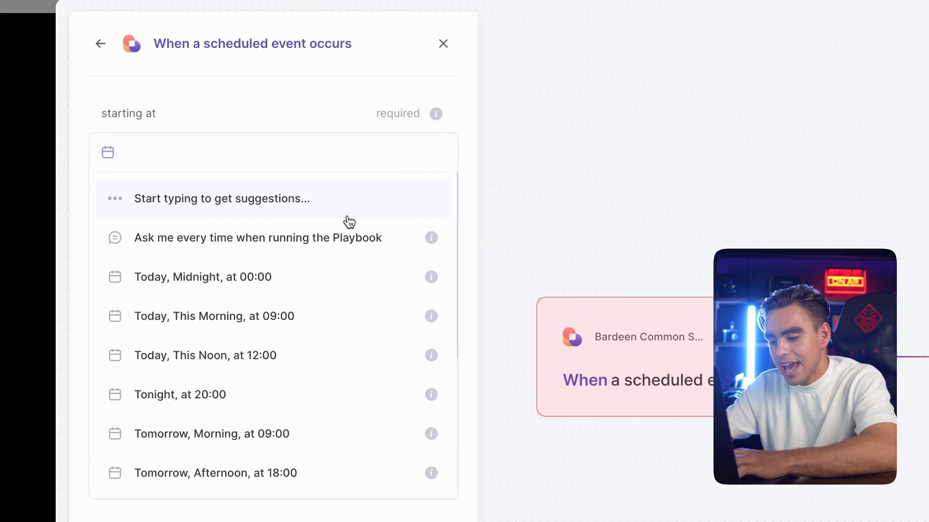
text(1pm)
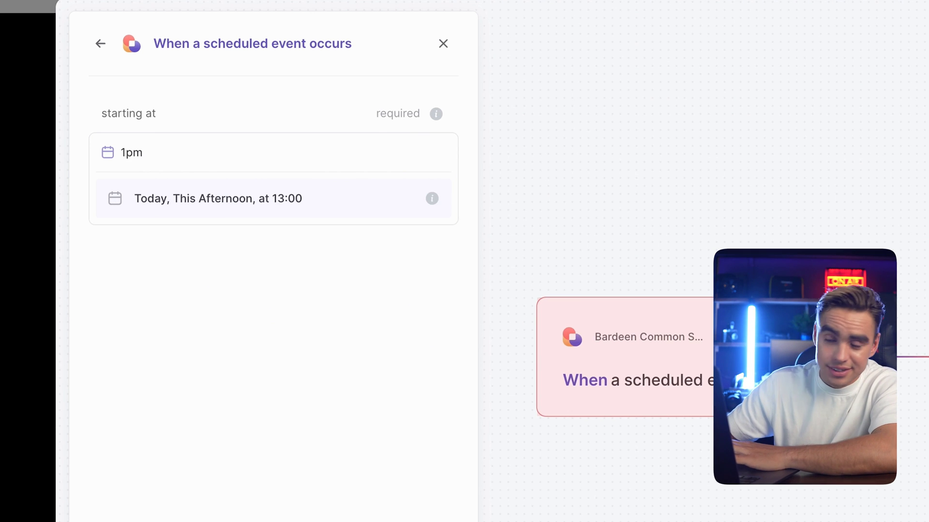
key(Return)
click(283, 213)
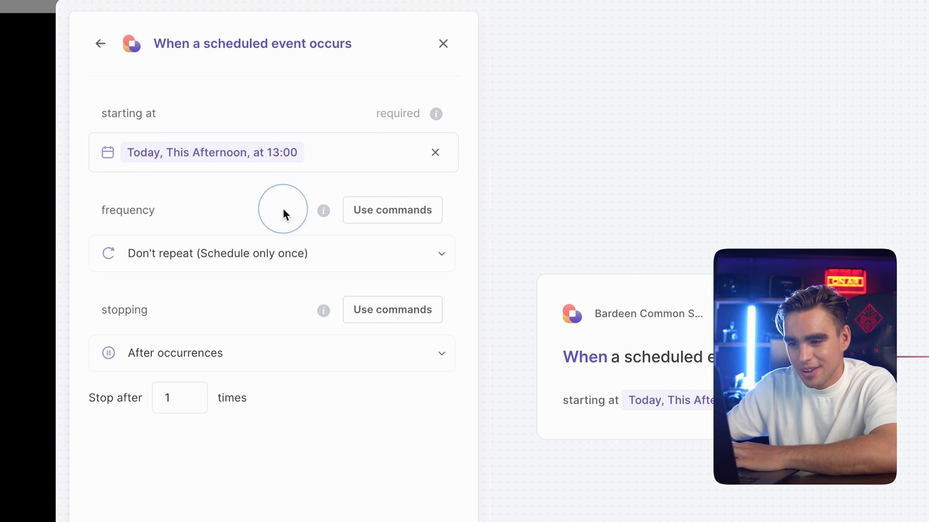
click(347, 250)
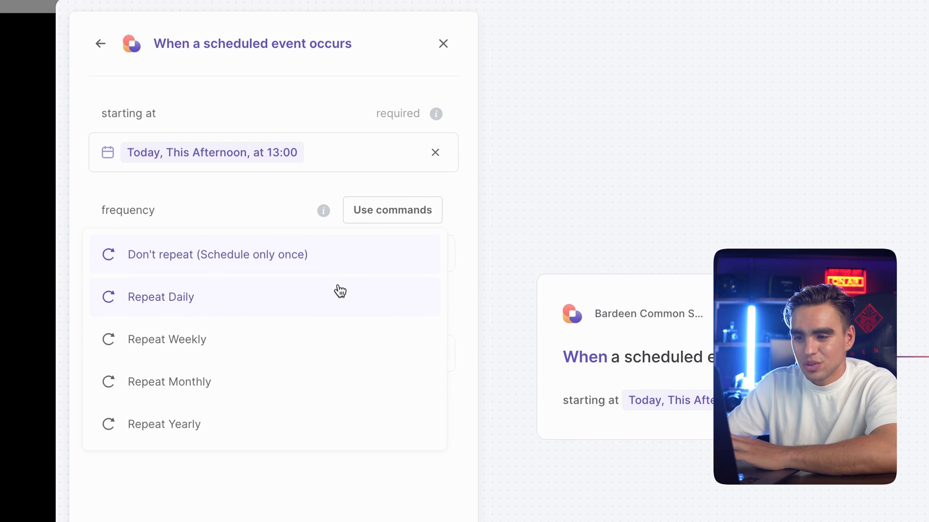
click(340, 290)
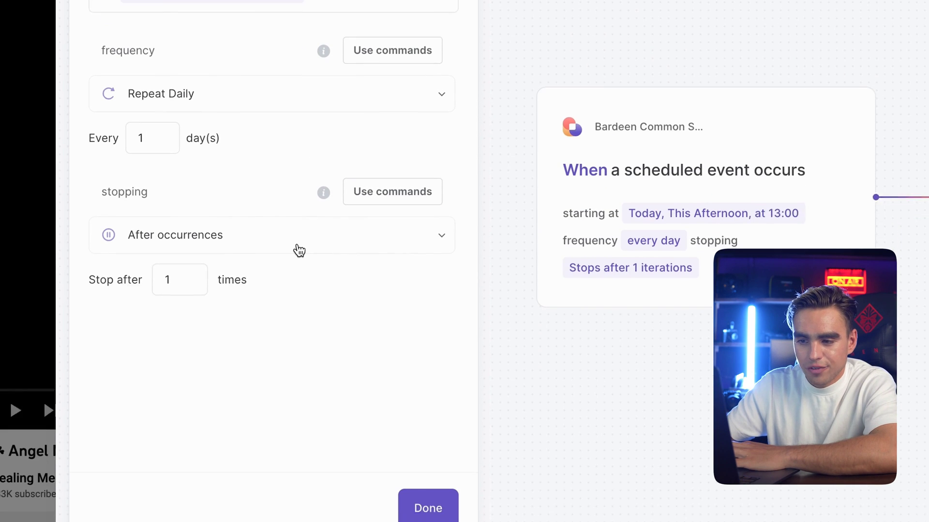
click(263, 227)
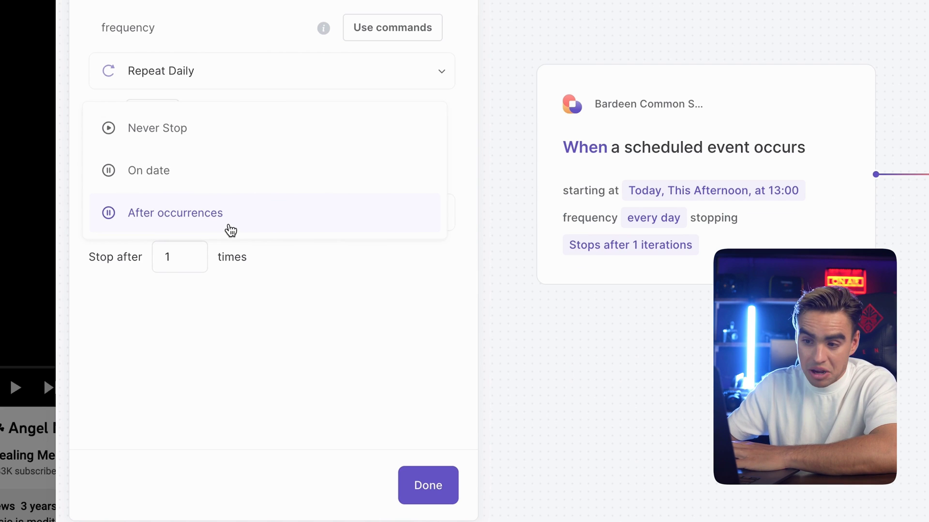
click(234, 147)
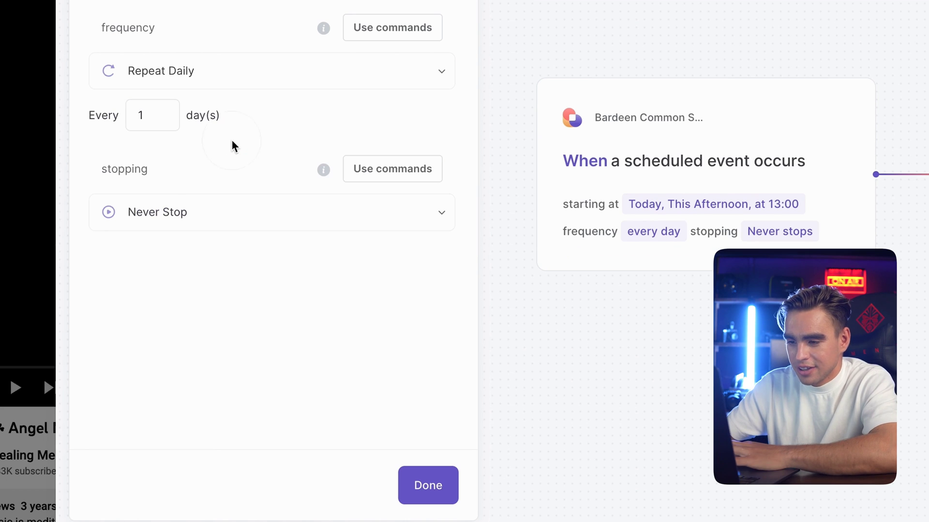
click(425, 491)
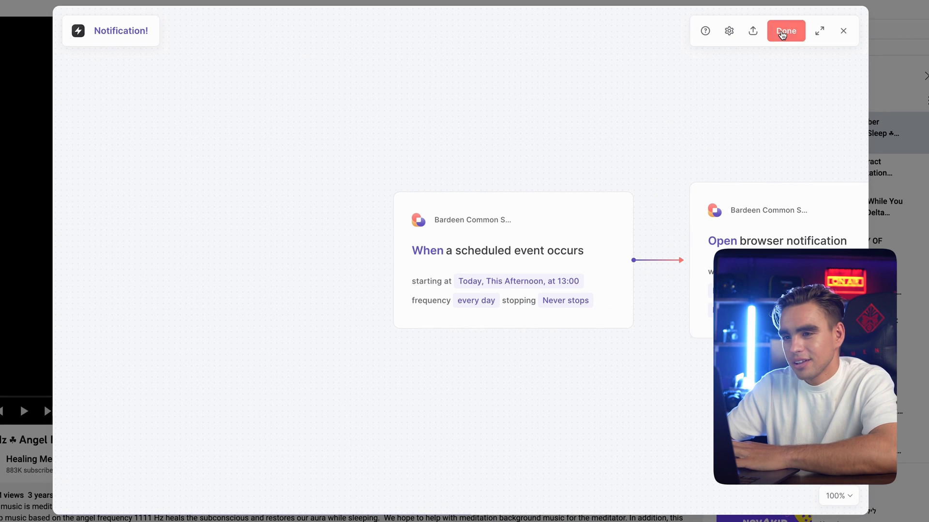
Save the Notification! playbook as an autobook and switch it on
click(781, 31)
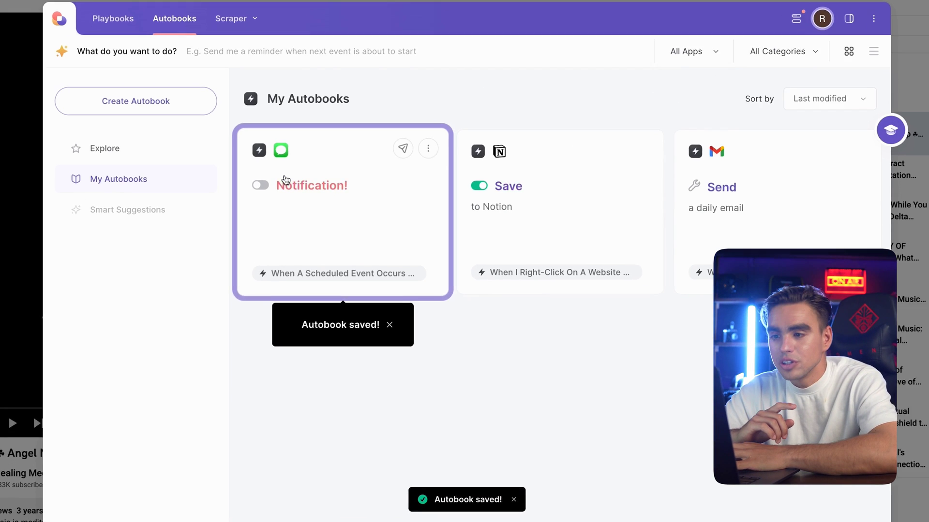
click(264, 183)
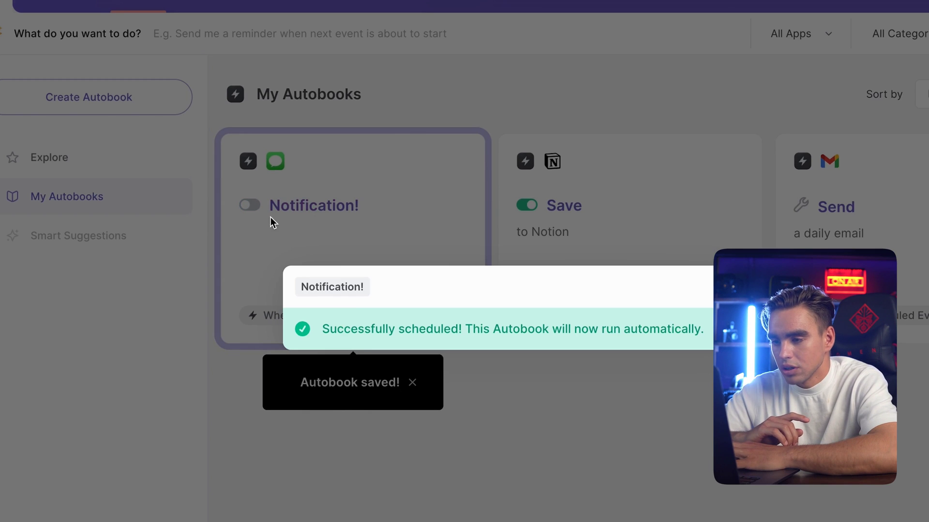